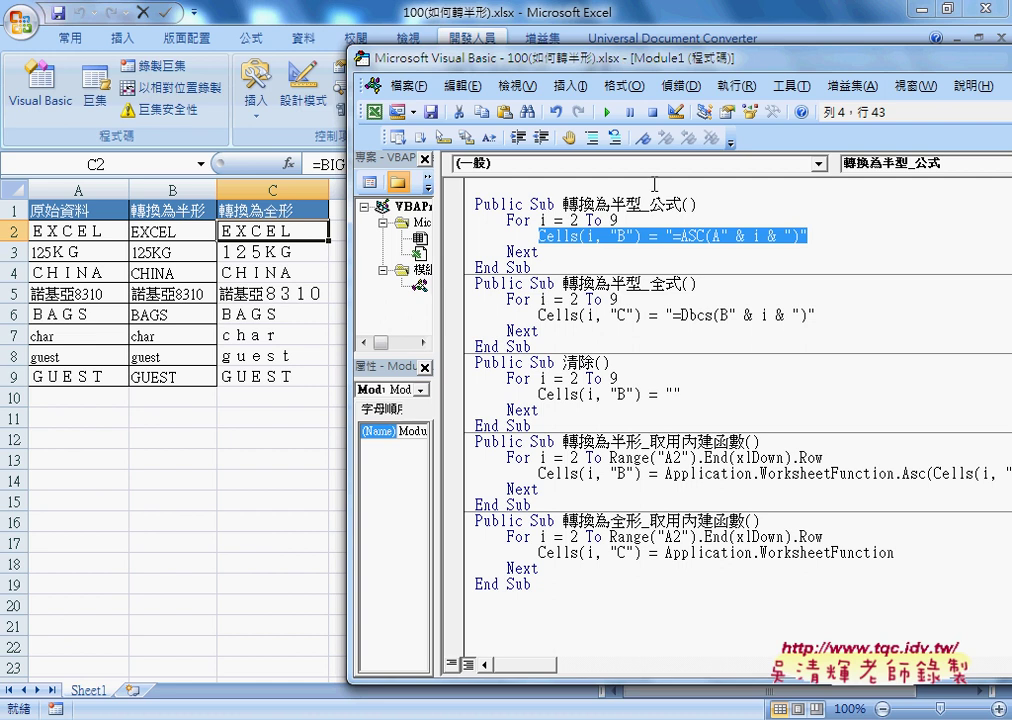
Select Dbcs in the 轉換為半型_全式 formula and open the Excel Developer Reference help
{"action": "left_click", "coordinate": [681, 315]}
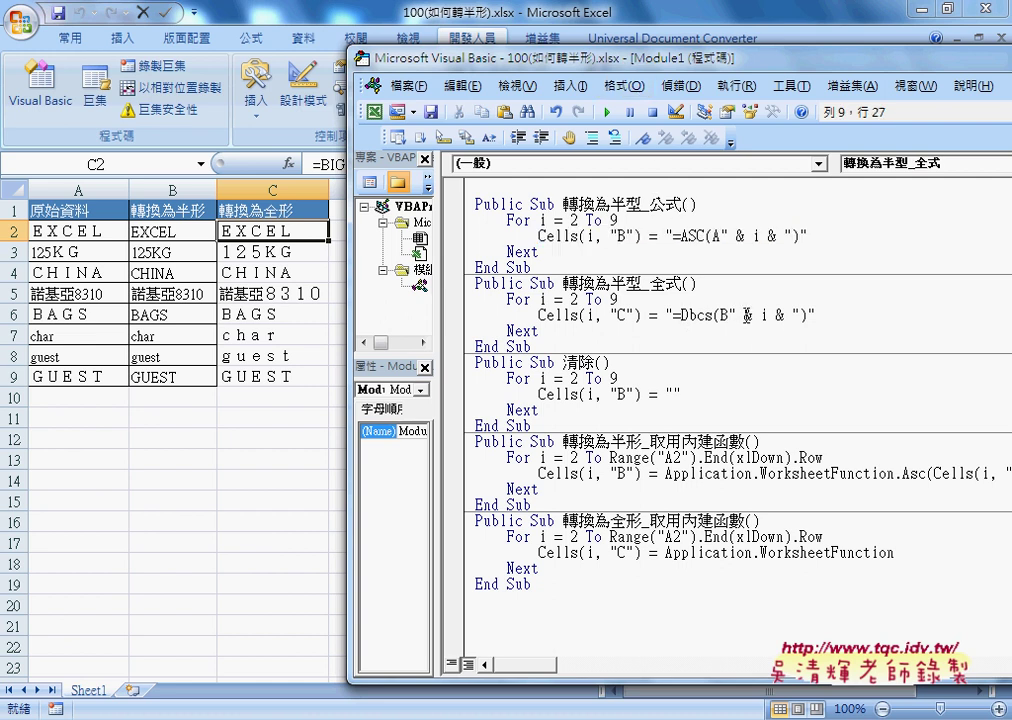
{"action": "double_click", "coordinate": [705, 315]}
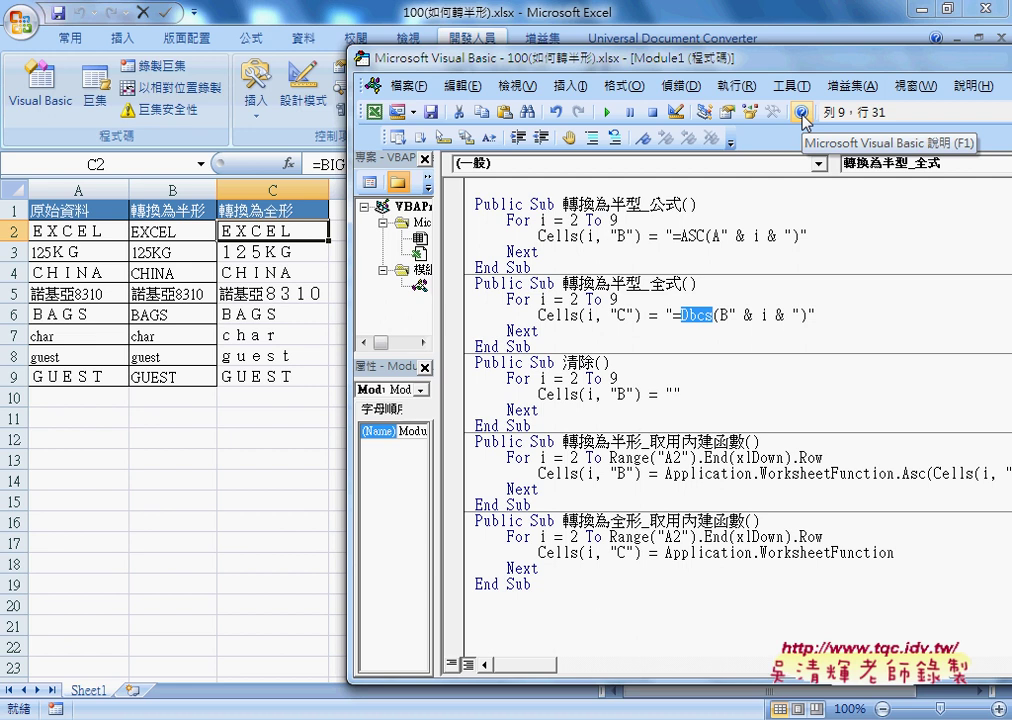
{"action": "left_click_drag", "start_coordinate": [485, 68], "coordinate": [360, 62]}
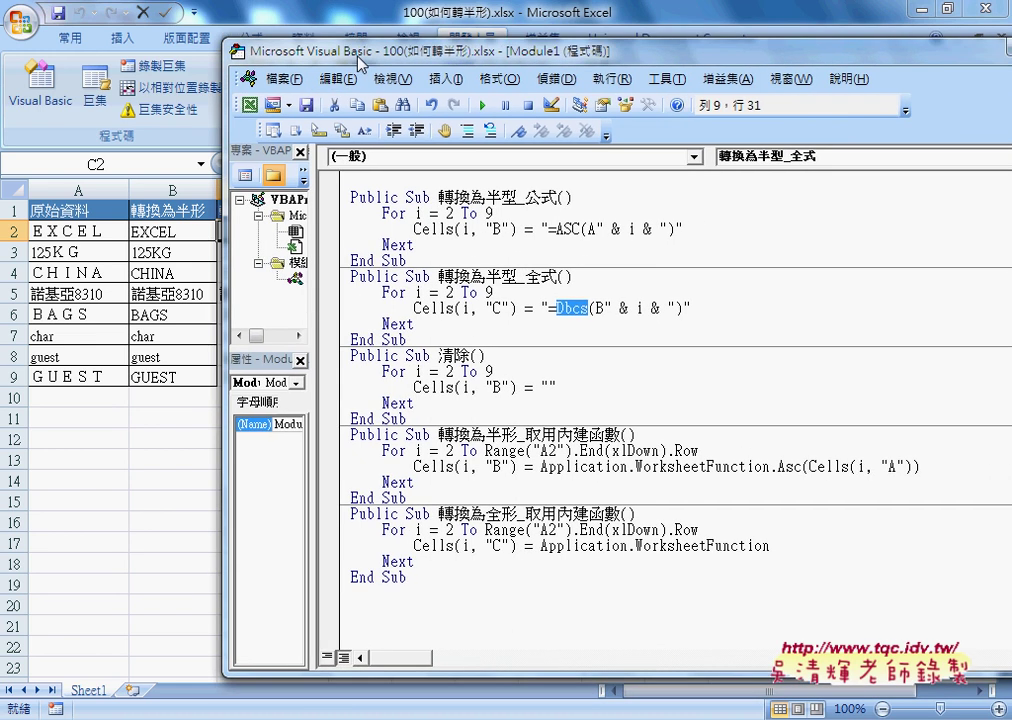
{"action": "left_click", "coordinate": [677, 105]}
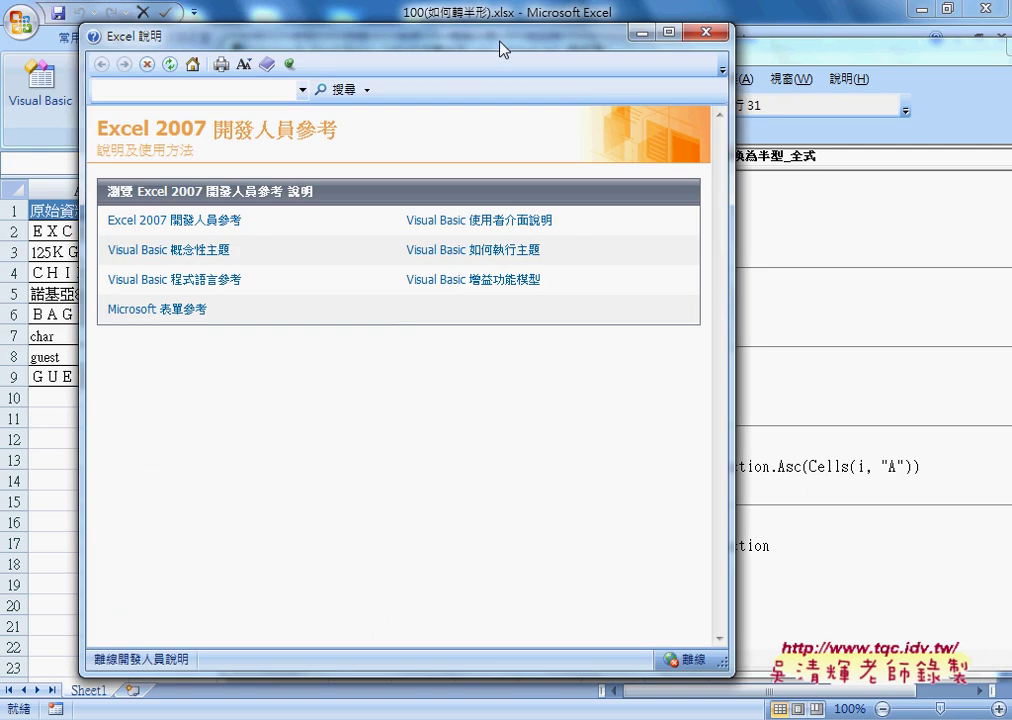
Search Excel Help for 全形 函數
{"action": "left_click_drag", "start_coordinate": [500, 42], "coordinate": [682, 64]}
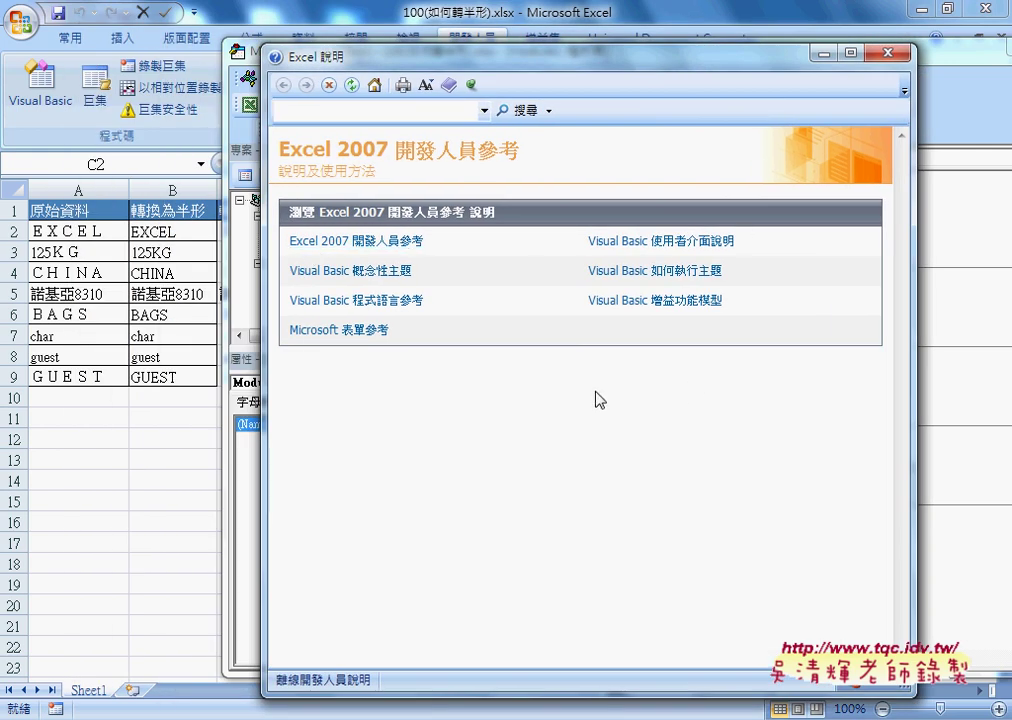
{"action": "left_click", "coordinate": [373, 108]}
{"action": "type", "text": "fm"}
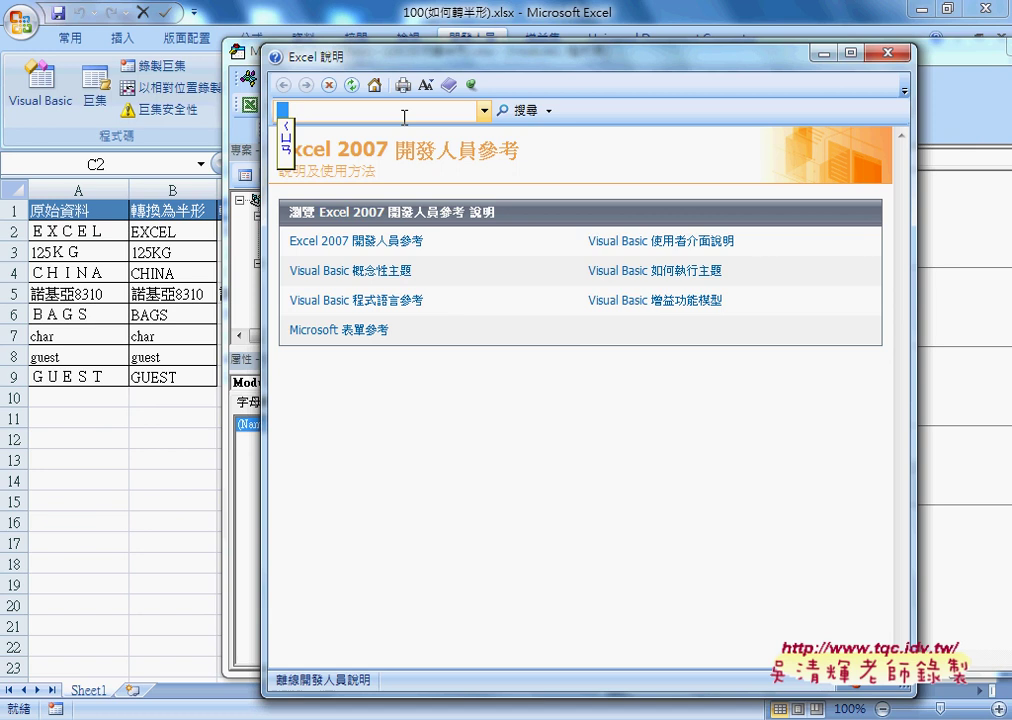
{"action": "type", "text": "6"}
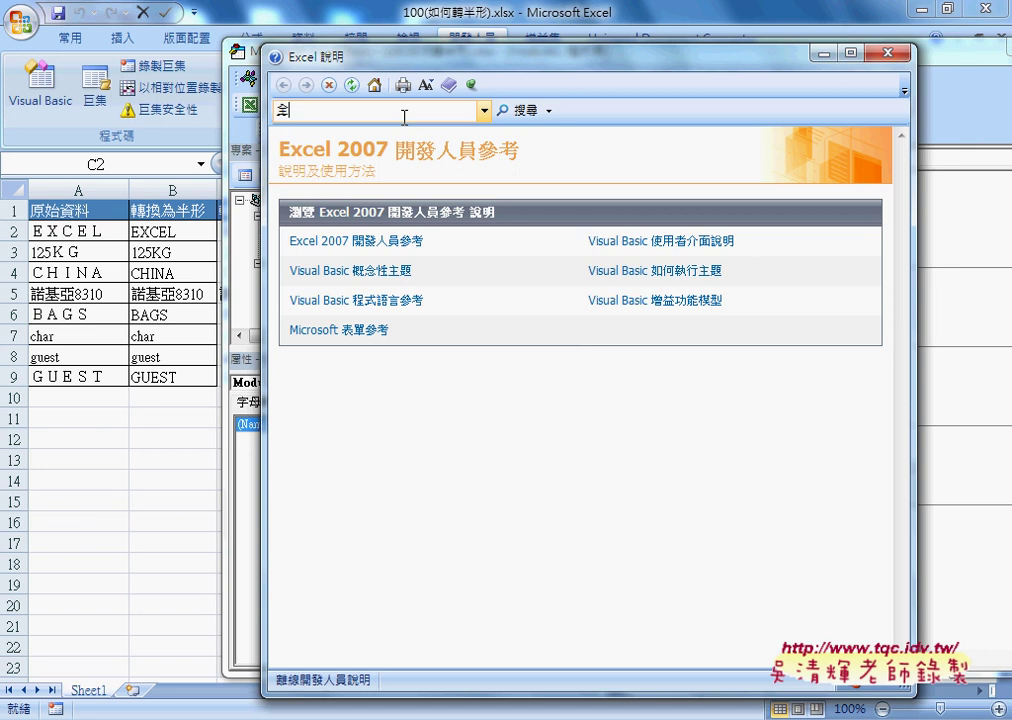
{"action": "type", "text": "vu/6"}
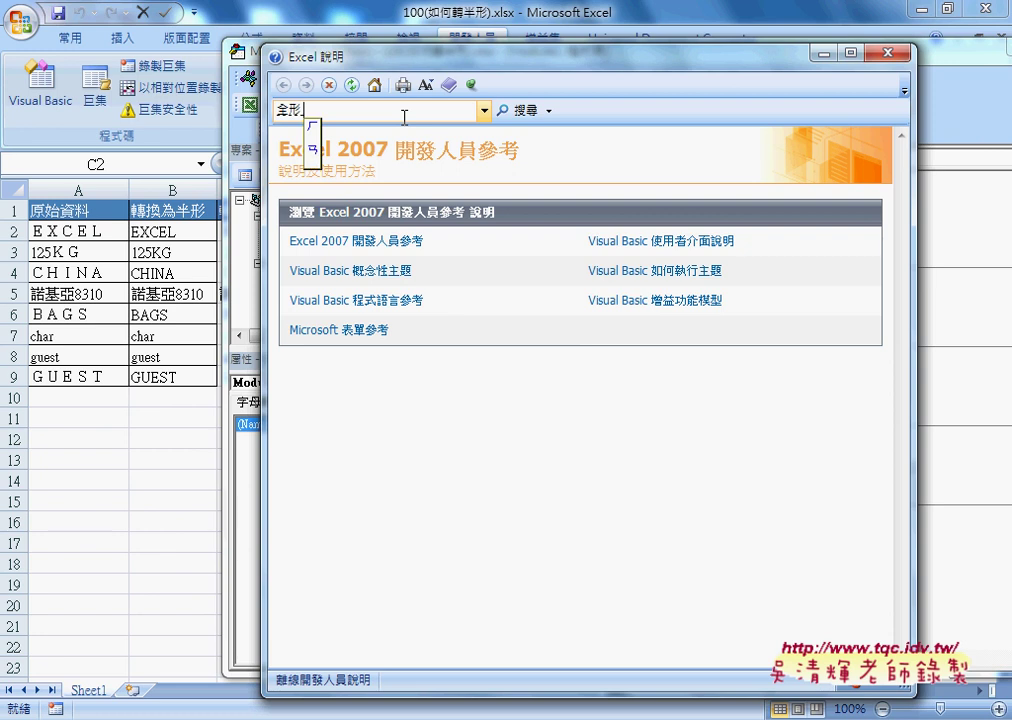
{"action": "type", "text": "c"}
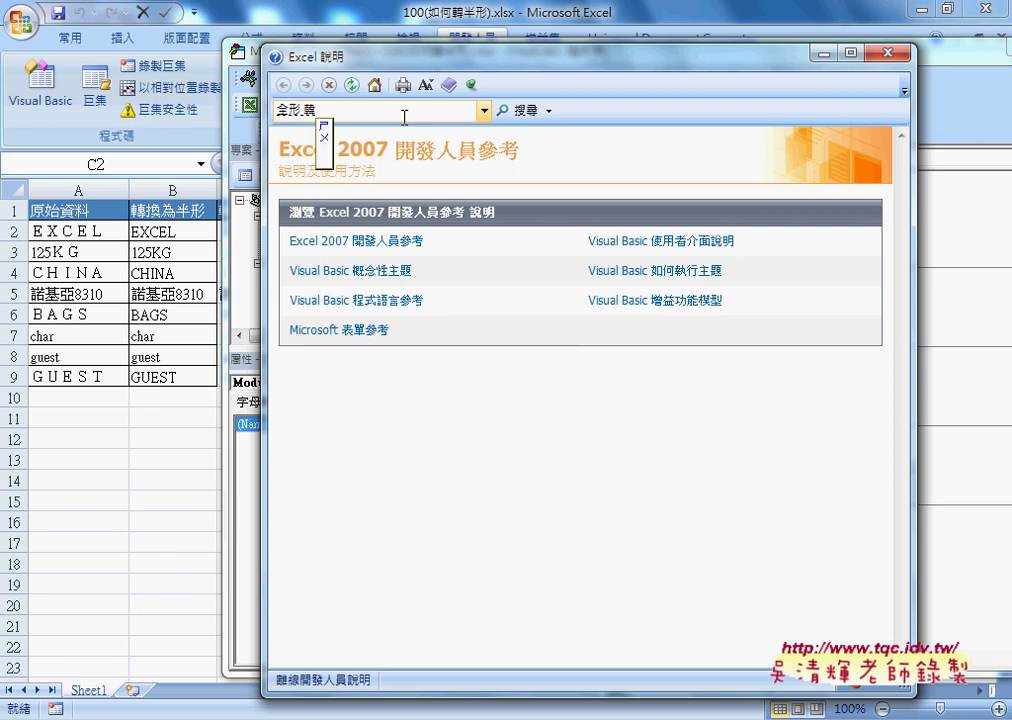
{"action": "type", "text": "函數"}
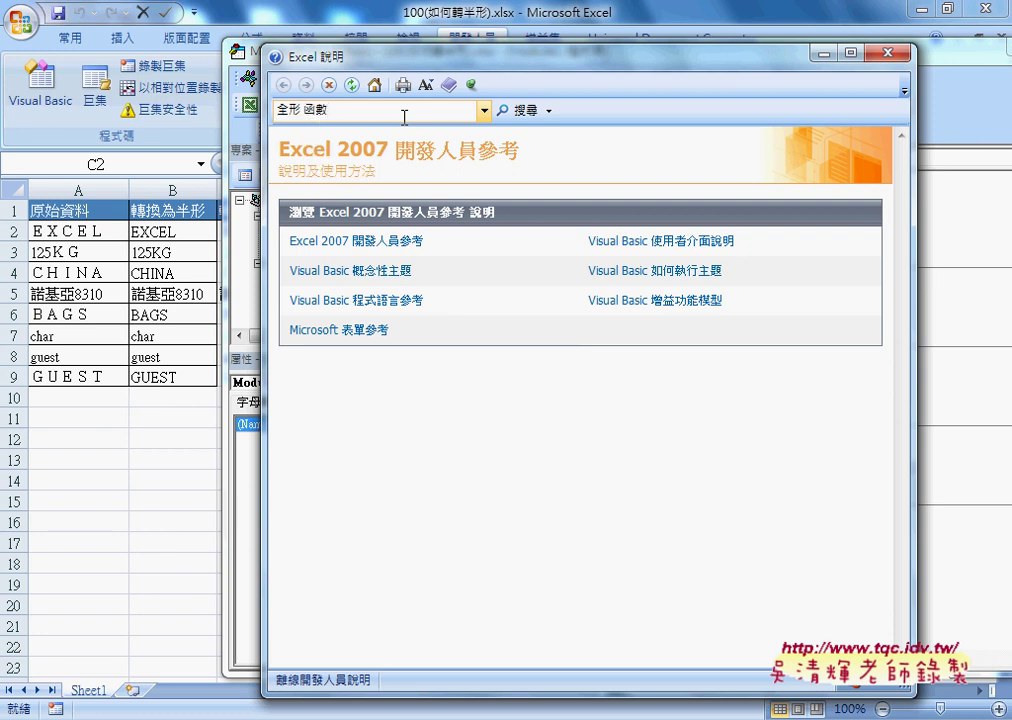
{"action": "left_click", "coordinate": [524, 111]}
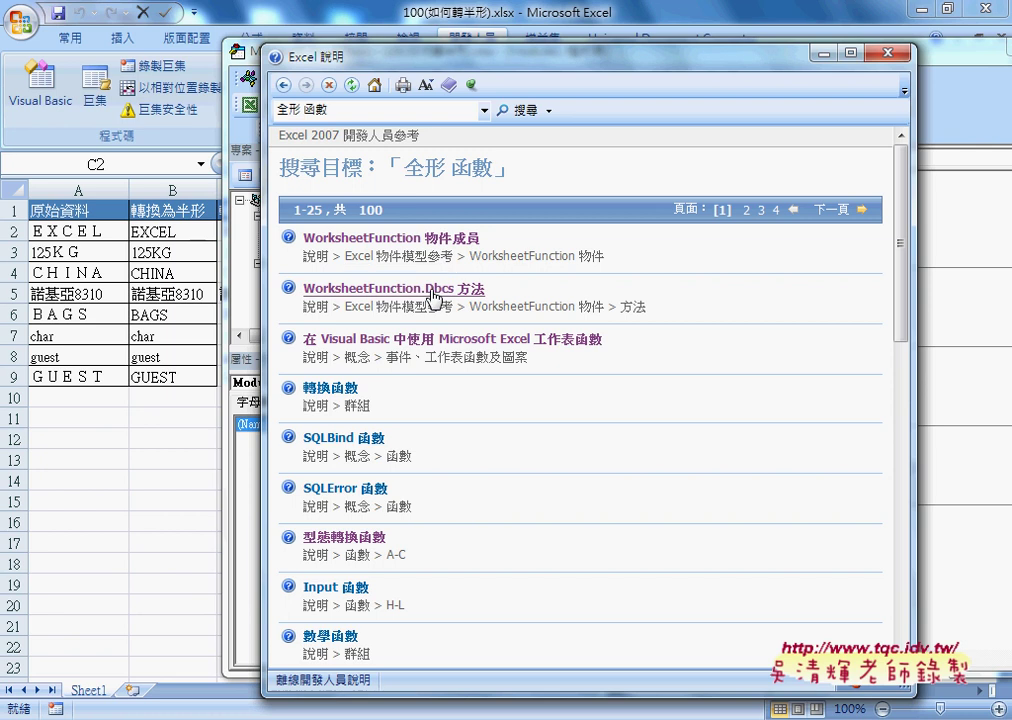
Read the WorksheetFunction.Dbcs 方法 page's half-width and full-width wording, then close help
{"action": "left_click_drag", "start_coordinate": [485, 289], "coordinate": [303, 289]}
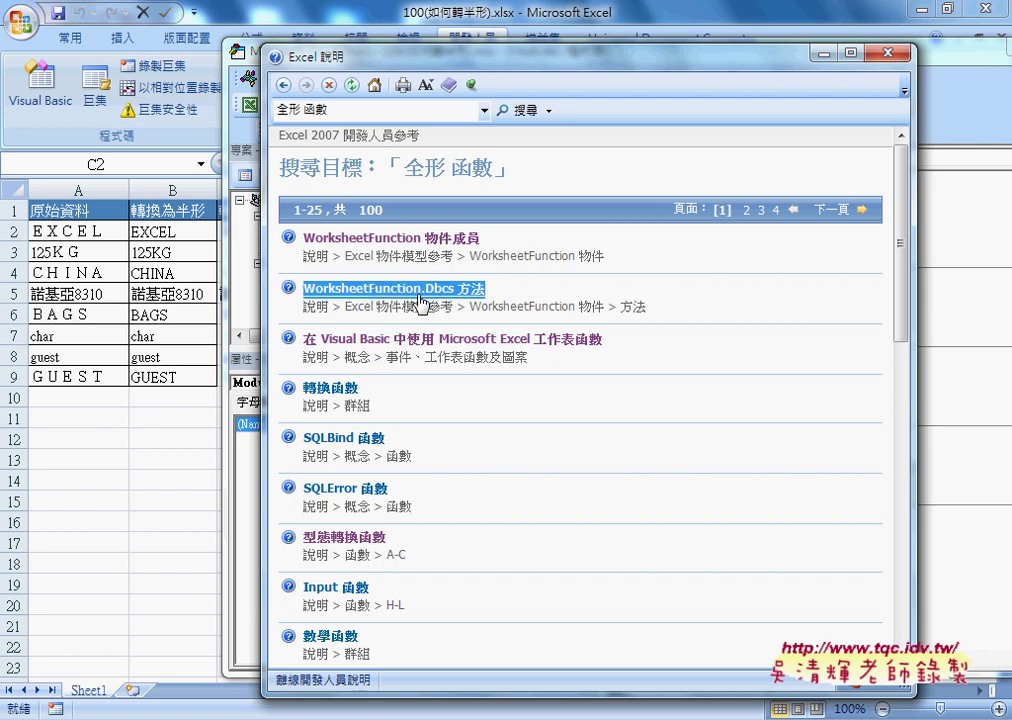
{"action": "left_click", "coordinate": [455, 294]}
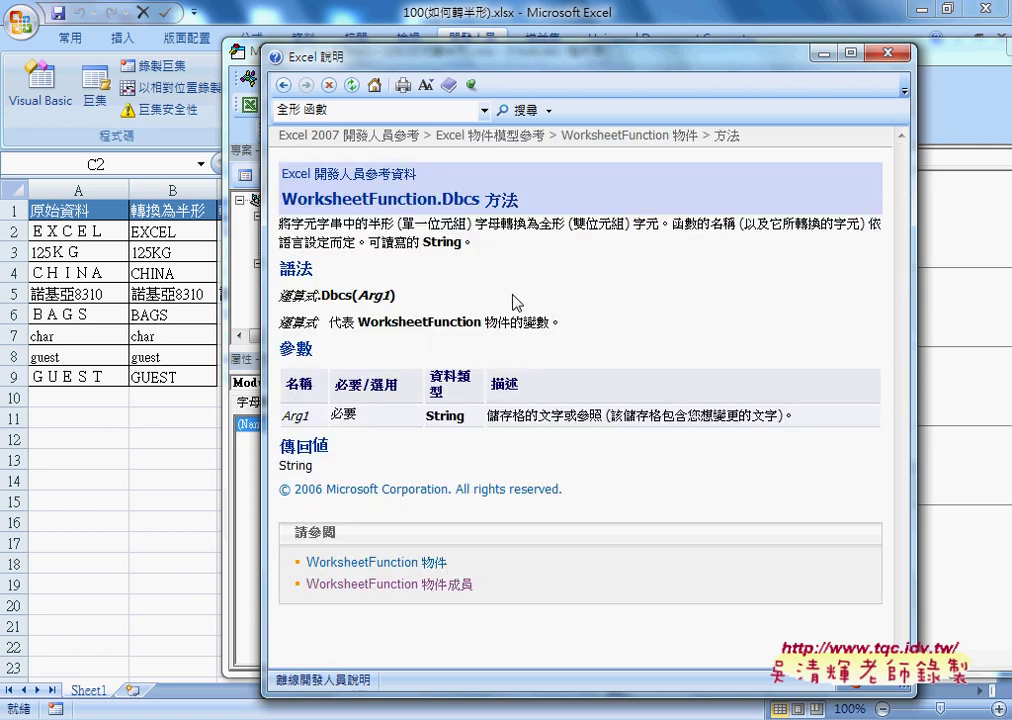
{"action": "left_click_drag", "start_coordinate": [437, 199], "coordinate": [474, 199]}
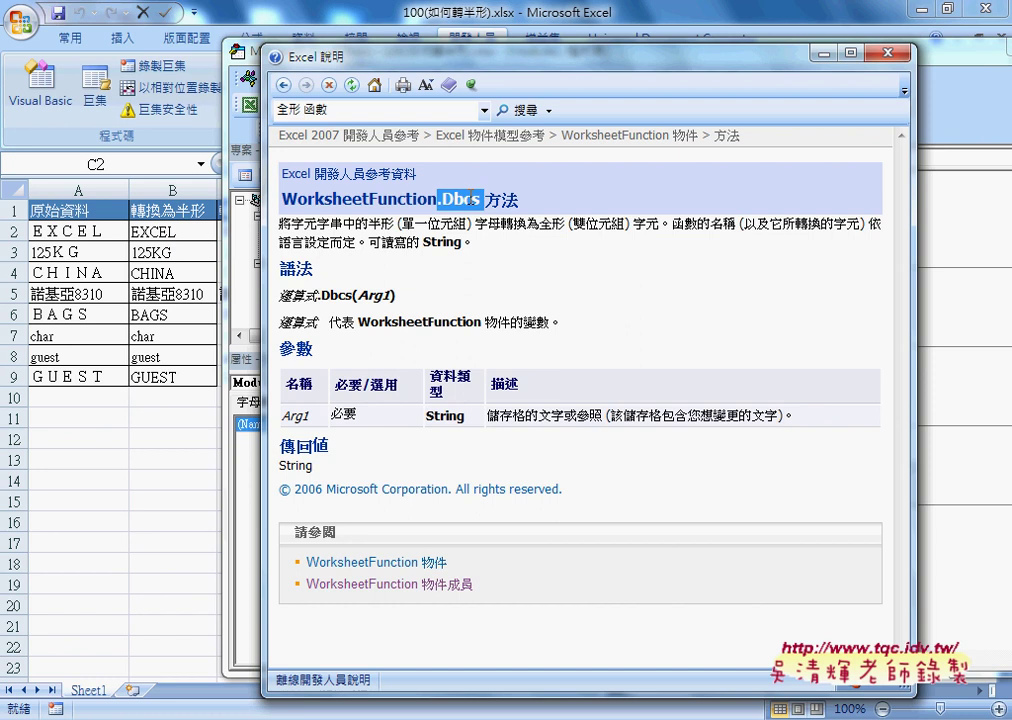
{"action": "left_click", "coordinate": [512, 194]}
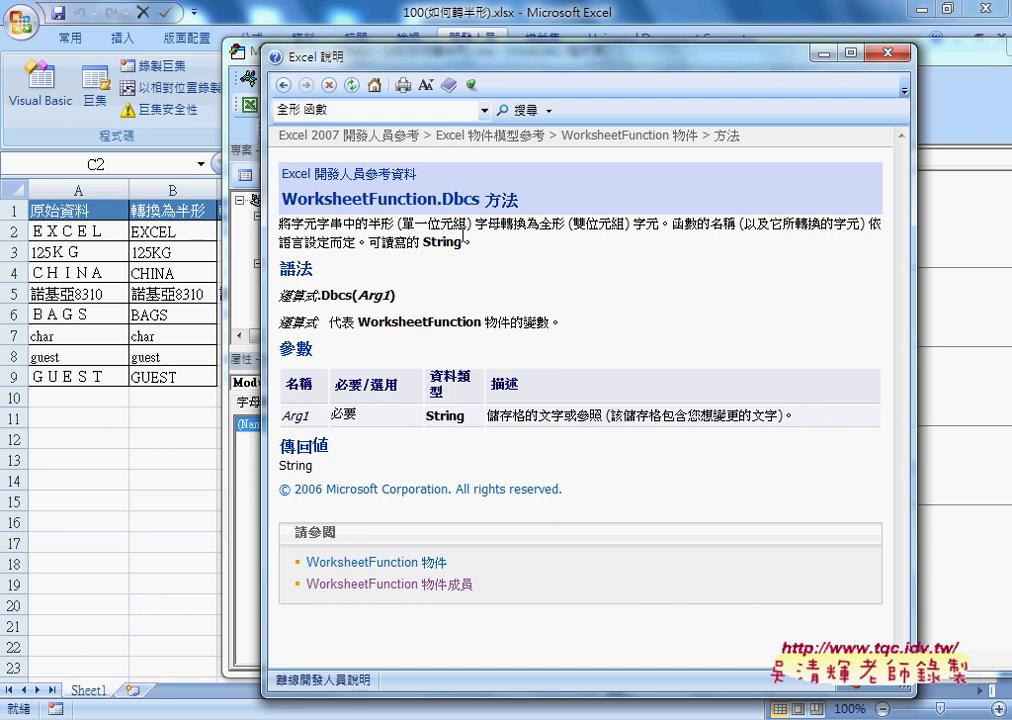
{"action": "left_click_drag", "start_coordinate": [322, 295], "coordinate": [353, 295]}
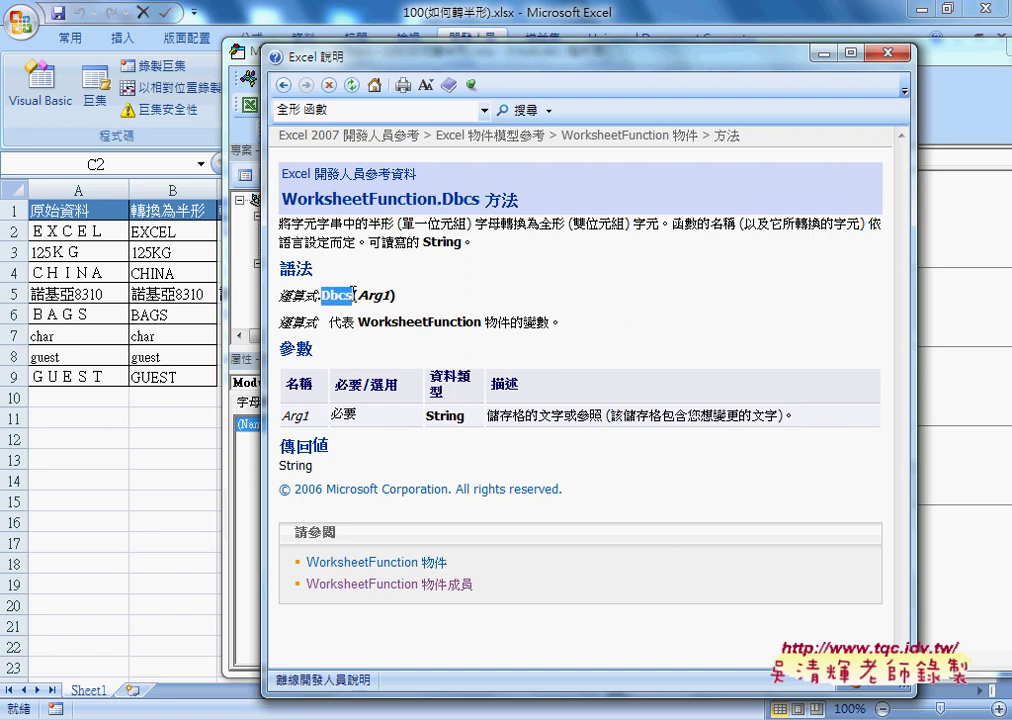
{"action": "left_click_drag", "start_coordinate": [369, 224], "coordinate": [394, 224]}
{"action": "left_click_drag", "start_coordinate": [552, 224], "coordinate": [564, 224]}
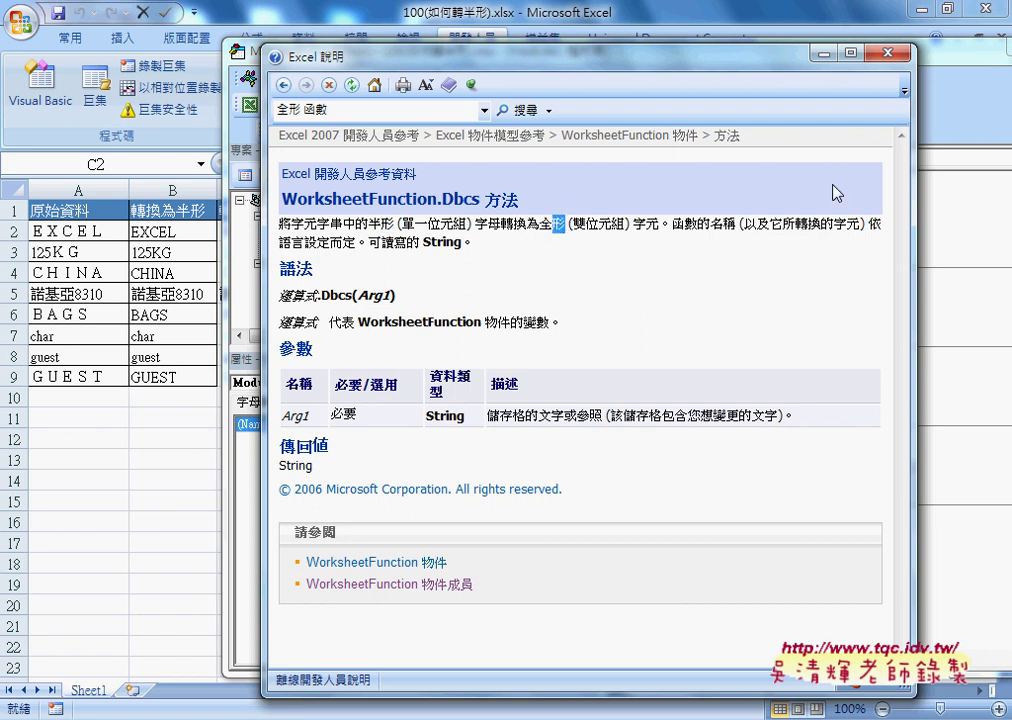
{"action": "left_click", "coordinate": [886, 55]}
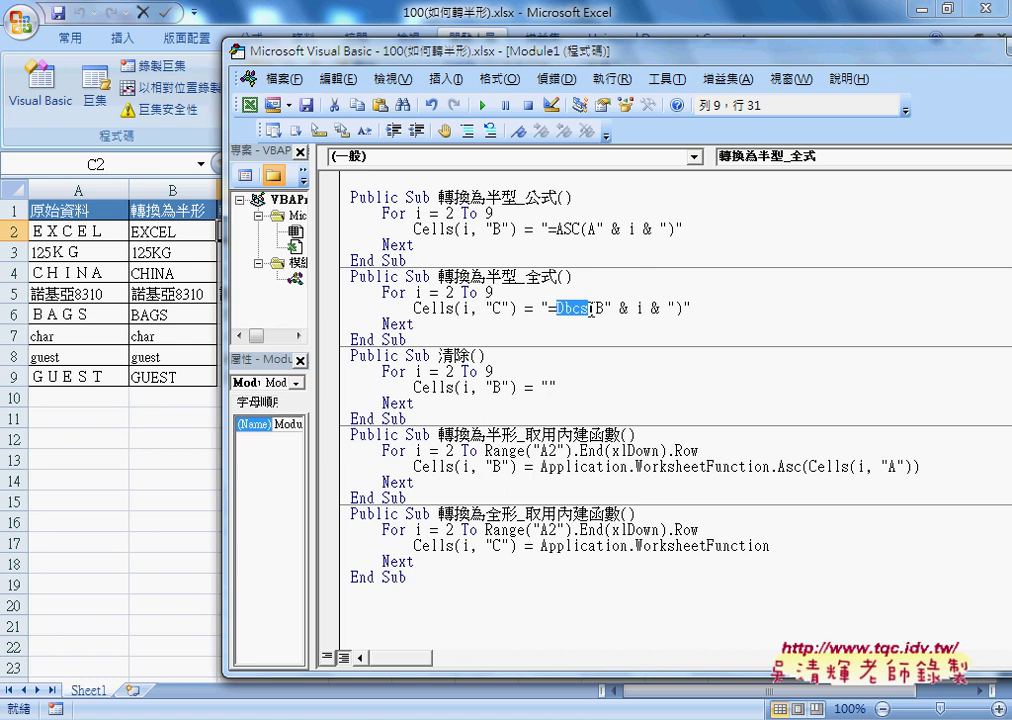
Duplicate the Cells(i, "B") = "" line in 清除 and change it to clear column C
{"action": "left_click_drag", "start_coordinate": [365, 55], "coordinate": [473, 54]}
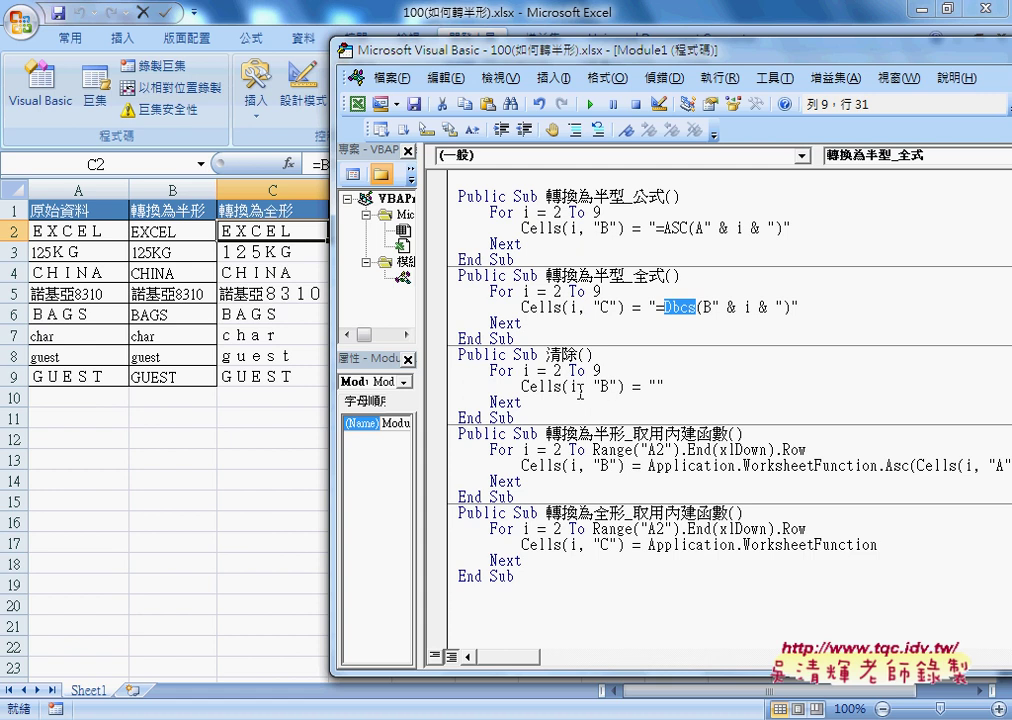
{"action": "left_click_drag", "start_coordinate": [663, 386], "coordinate": [521, 386]}
{"action": "key", "text": "ctrl+c"}
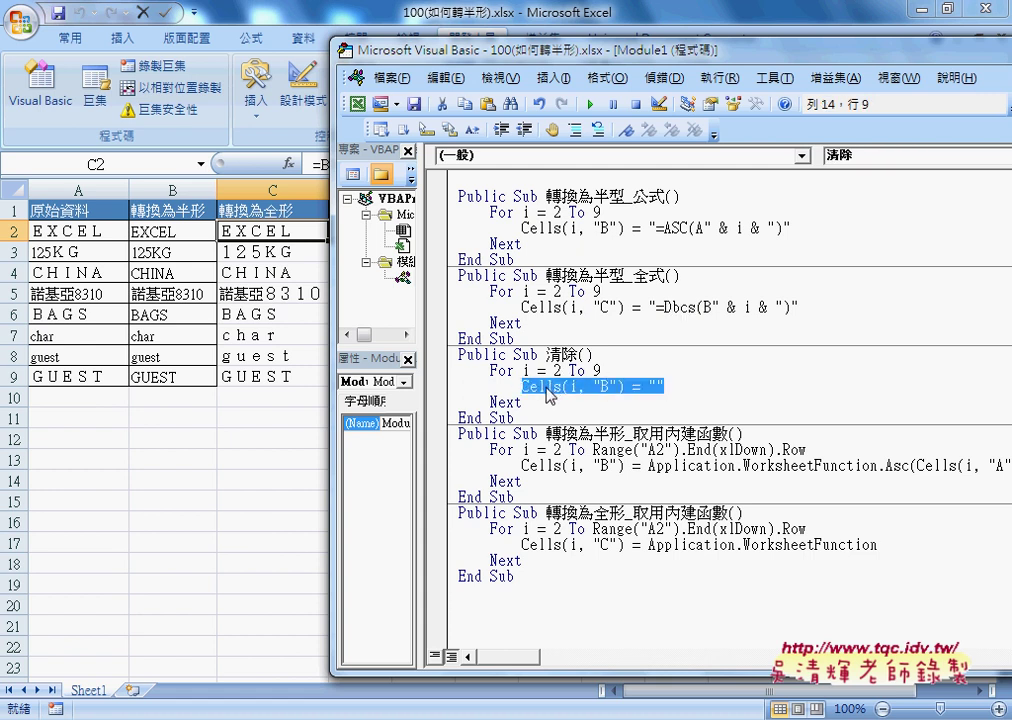
{"action": "left_click", "coordinate": [679, 385]}
{"action": "key", "text": "Return"}
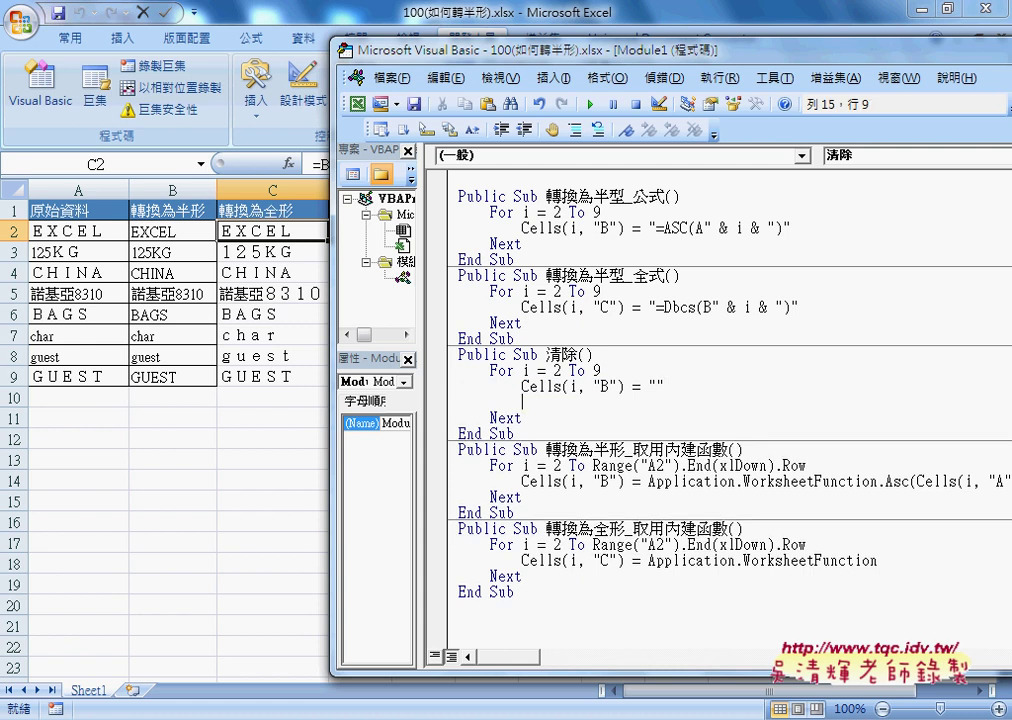
{"action": "key", "text": "ctrl+v"}
{"action": "key", "text": "Left"}
{"action": "key", "text": "Left"}
{"action": "key", "text": "Left"}
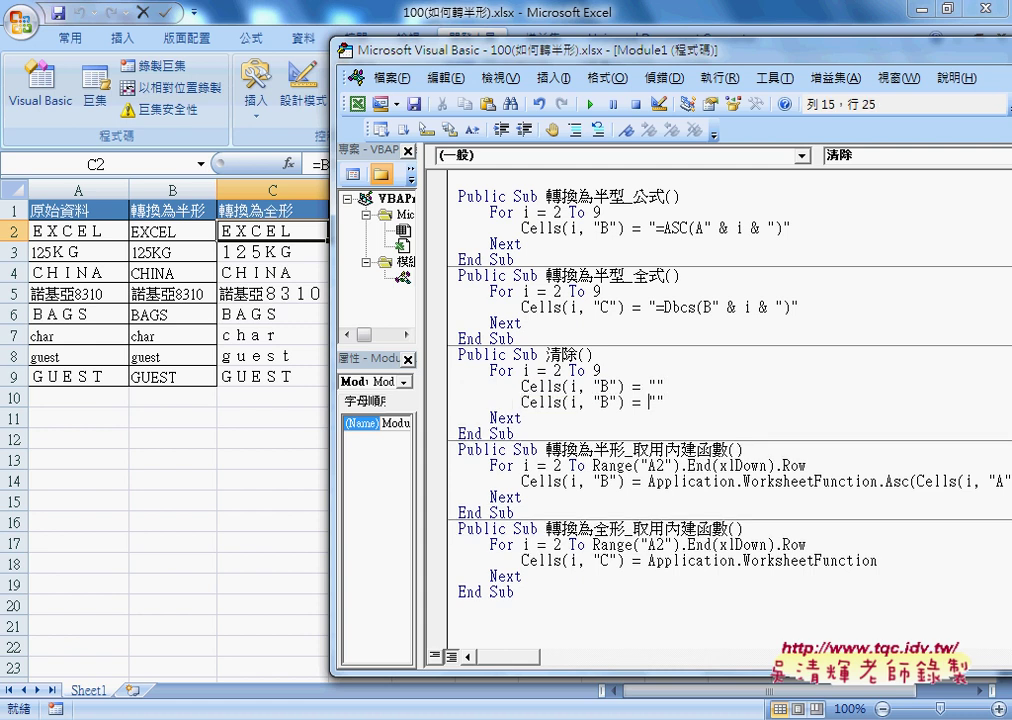
{"action": "key", "text": "Left"}
{"action": "key", "text": "Left"}
{"action": "key", "text": "Left"}
{"action": "key", "text": "Left"}
{"action": "key", "text": "shift+Left"}
{"action": "type", "text": "C"}
{"action": "key", "text": "Up"}
Run 清除, then run 轉換為半型_公式 and 轉換為半型_全式 to fill columns B and C
{"action": "key", "text": "F5"}
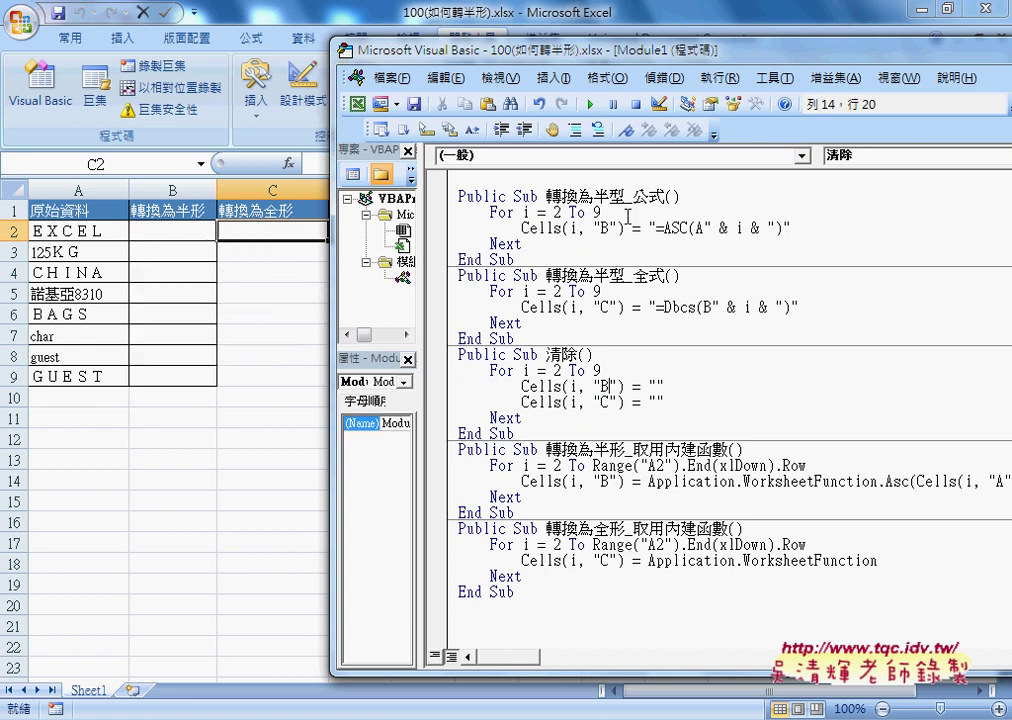
{"action": "left_click", "coordinate": [625, 228]}
{"action": "key", "text": "F5"}
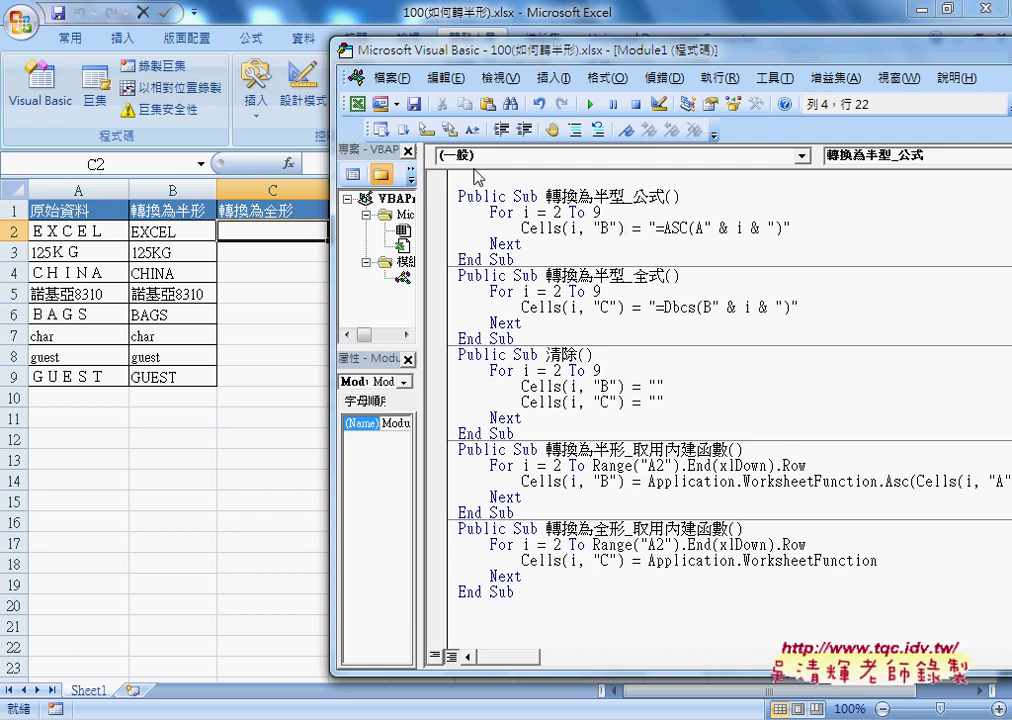
{"action": "left_click", "coordinate": [531, 244]}
{"action": "left_click", "coordinate": [667, 307]}
{"action": "double_click", "coordinate": [668, 307]}
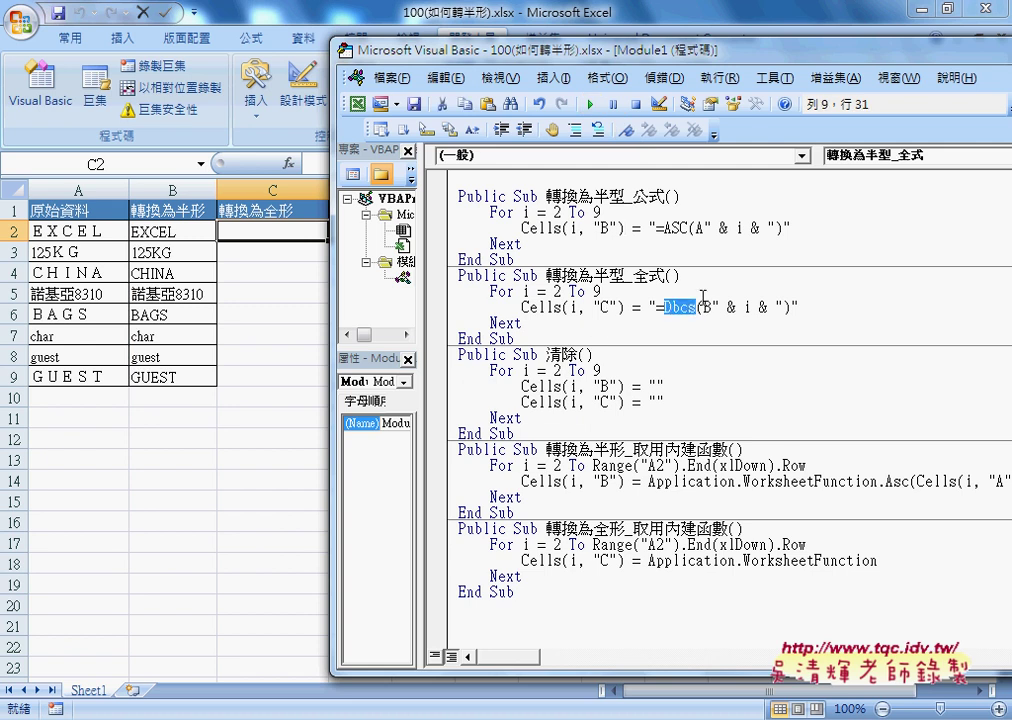
{"action": "left_click", "coordinate": [590, 105]}
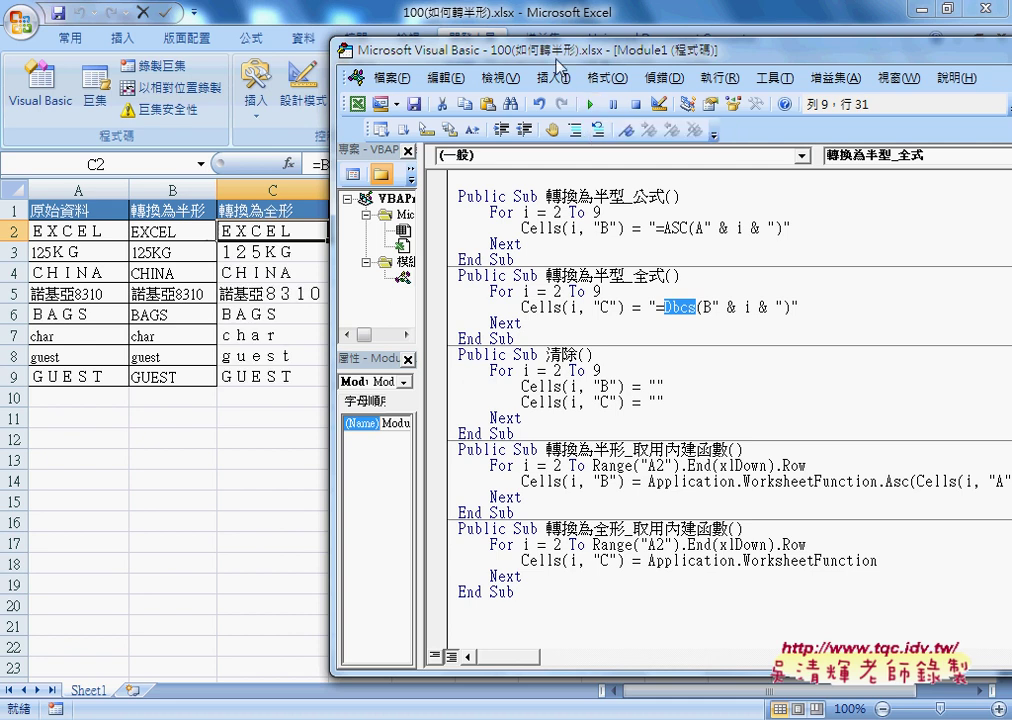
{"action": "left_click_drag", "start_coordinate": [440, 50], "coordinate": [521, 50]}
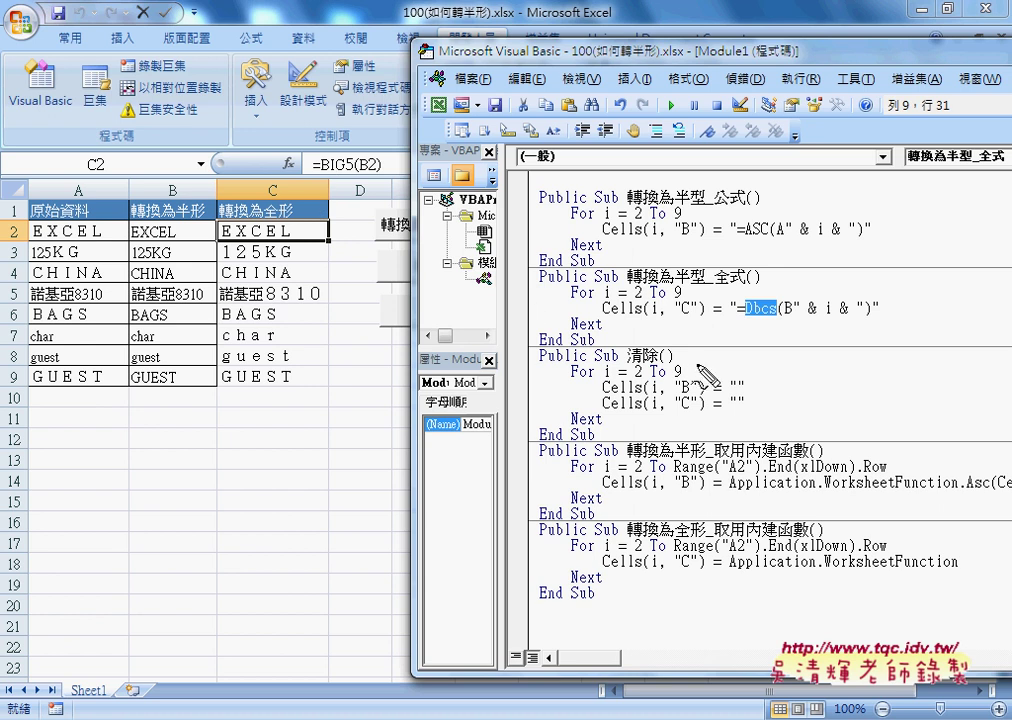
{"action": "left_click_drag", "start_coordinate": [748, 316], "coordinate": [778, 316]}
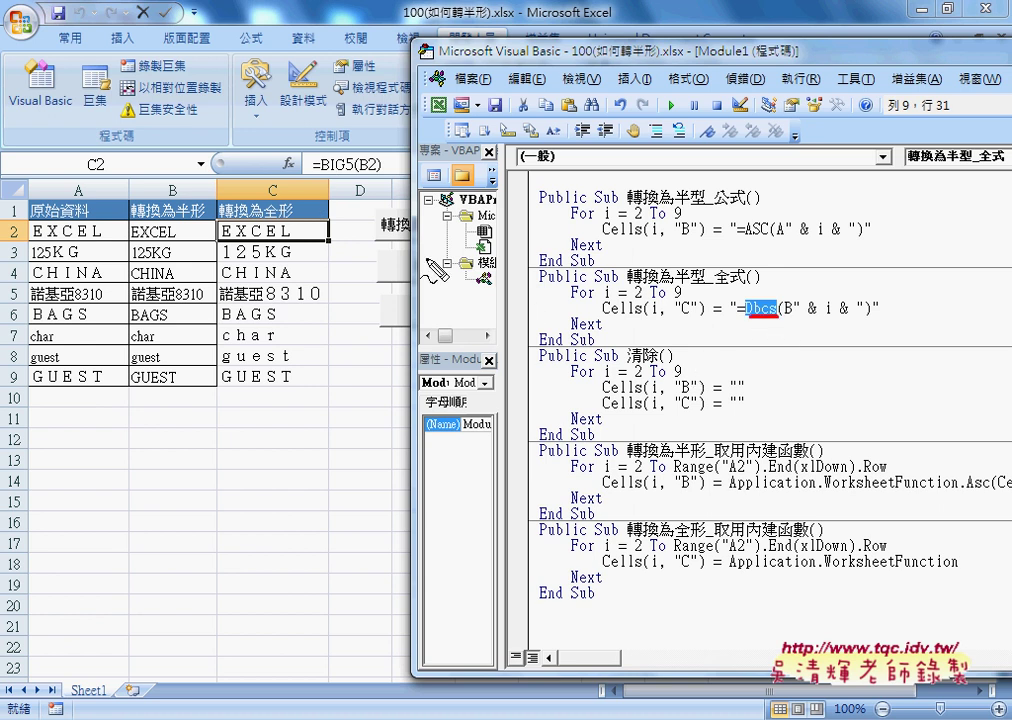
{"action": "left_click_drag", "start_coordinate": [320, 175], "coordinate": [352, 175]}
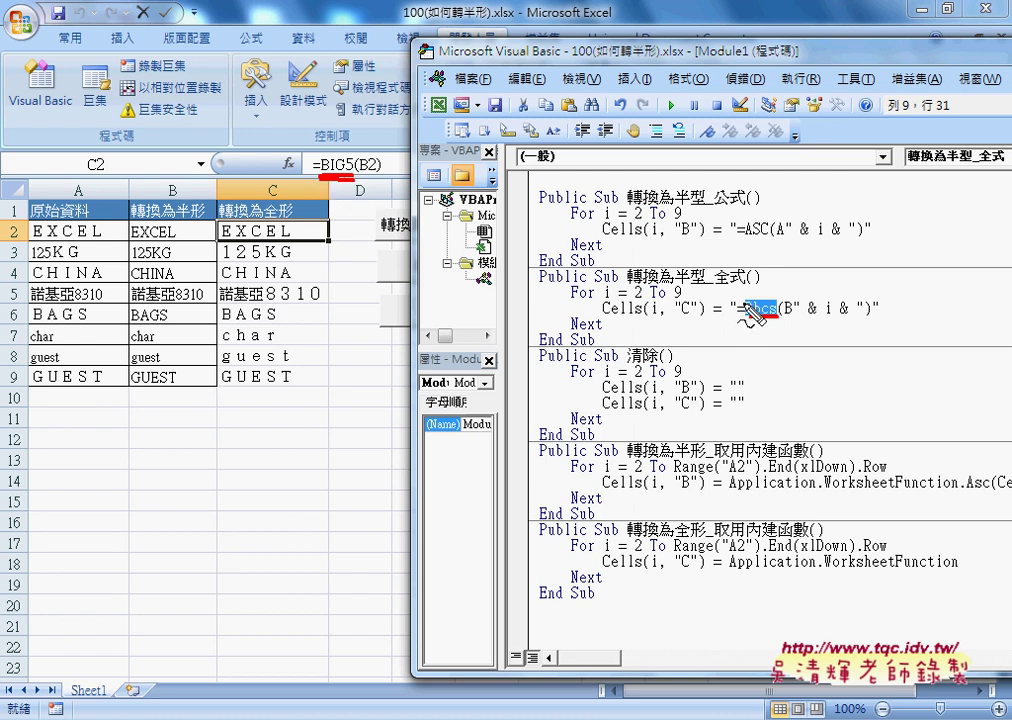
{"action": "mouse_move", "coordinate": [745, 300]}
{"action": "left_mouse_down"}
{"action": "mouse_move", "coordinate": [387, 190]}
{"action": "mouse_move", "coordinate": [373, 196]}
{"action": "left_mouse_up"}
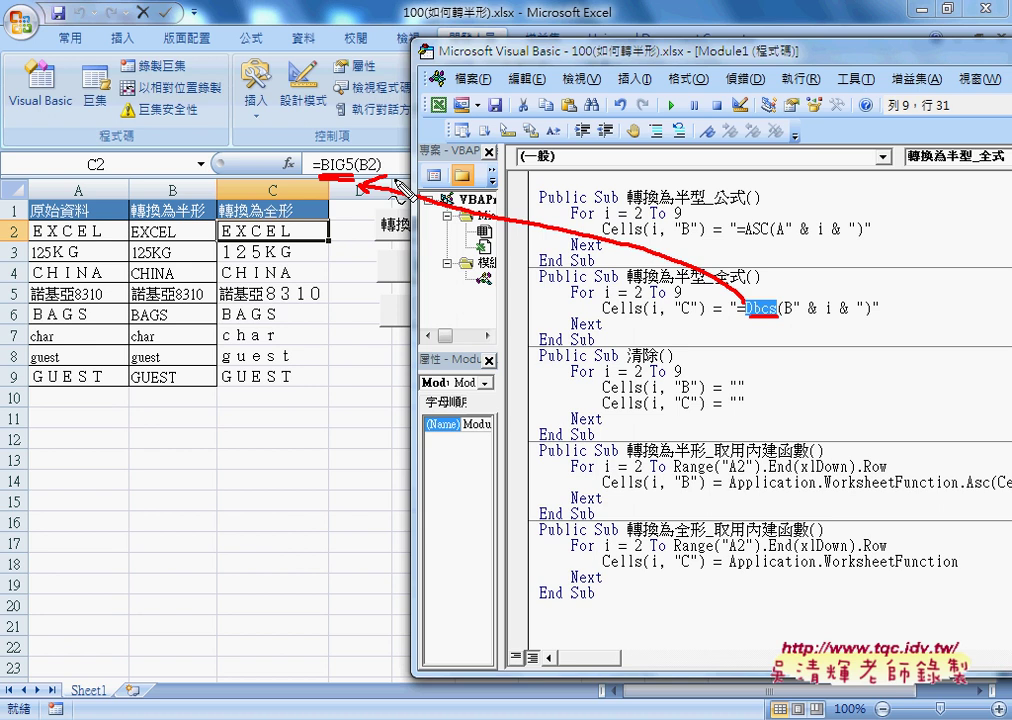
{"action": "key", "text": "Escape"}
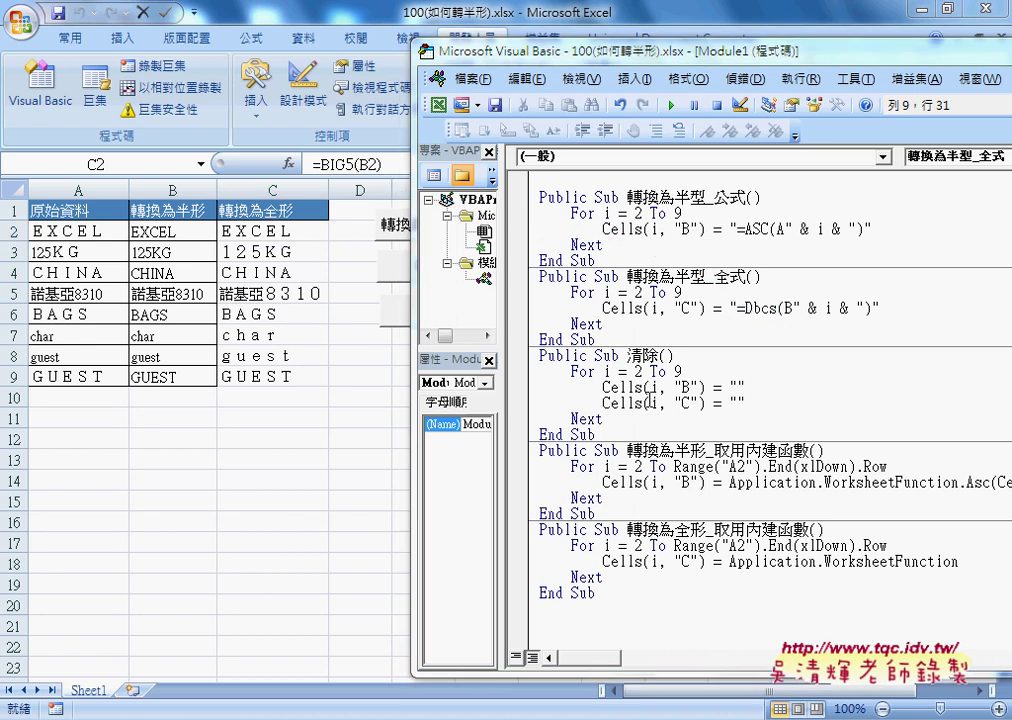
Highlight the 轉換為半型_公式 procedure and the column B and C clearing lines in 清除
{"action": "left_click", "coordinate": [651, 402]}
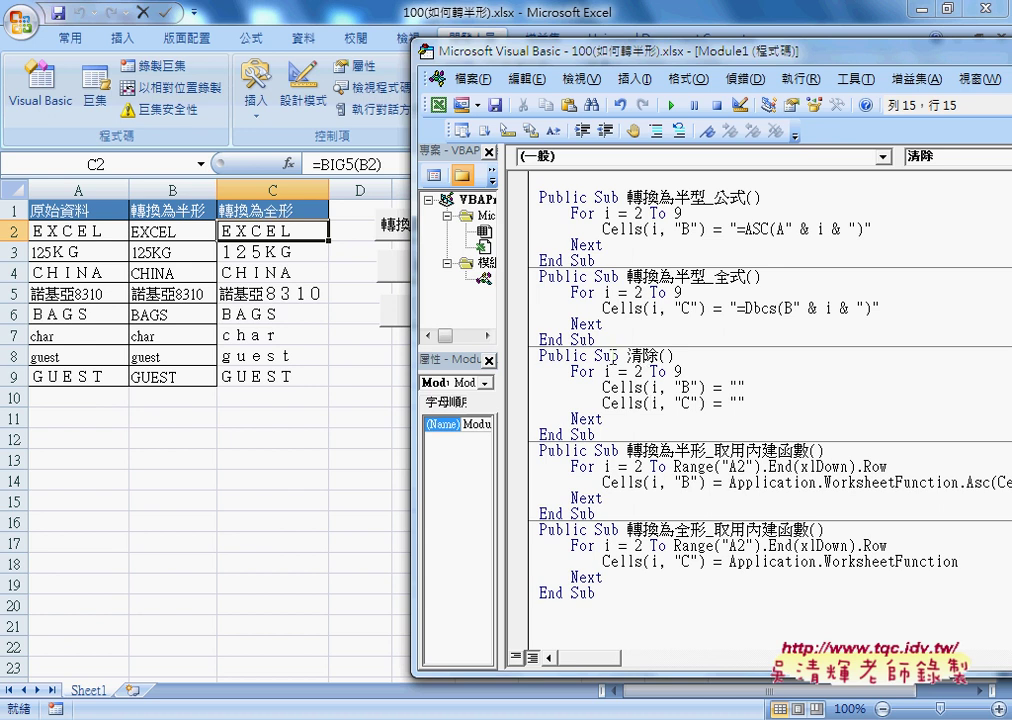
{"action": "left_click_drag", "start_coordinate": [530, 262], "coordinate": [530, 205]}
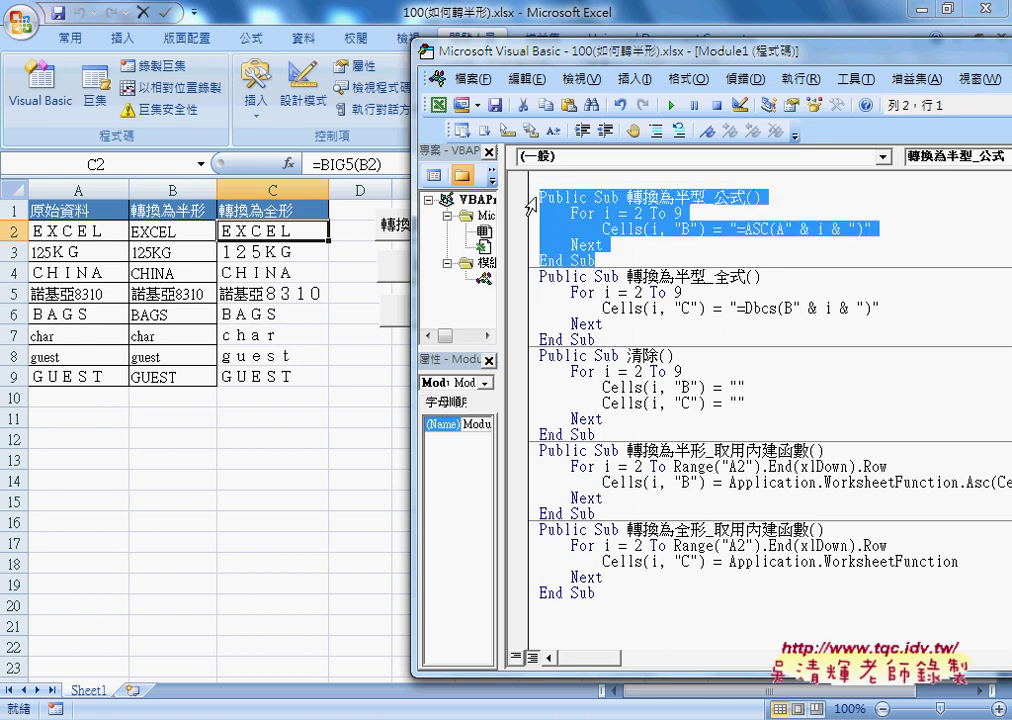
{"action": "left_click_drag", "start_coordinate": [603, 387], "coordinate": [737, 387]}
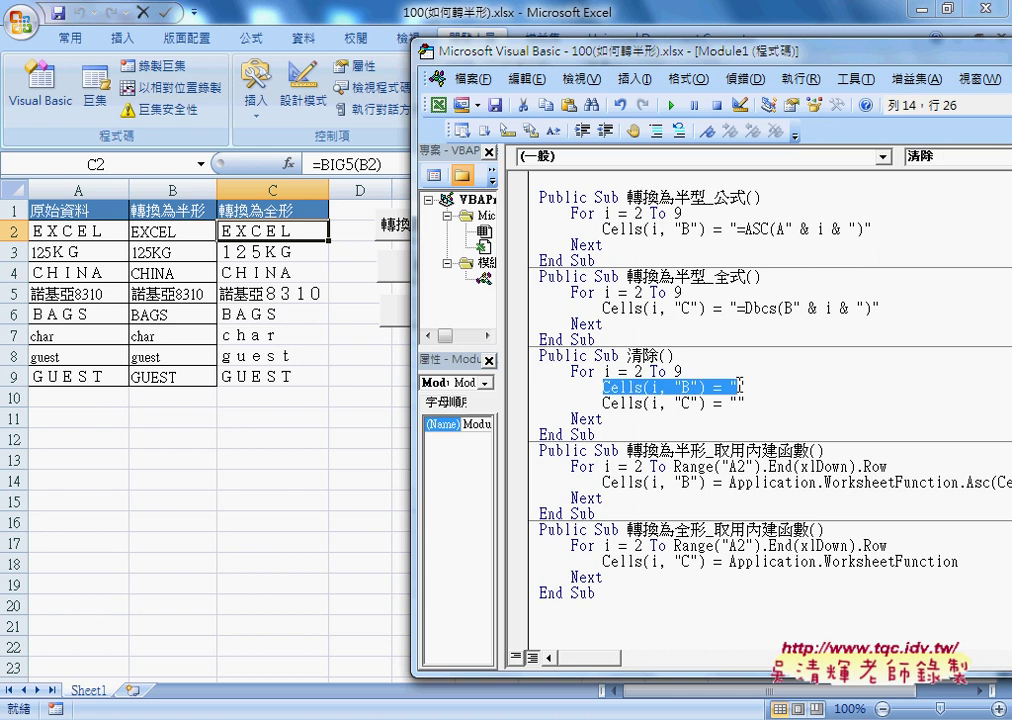
{"action": "left_click", "coordinate": [705, 385]}
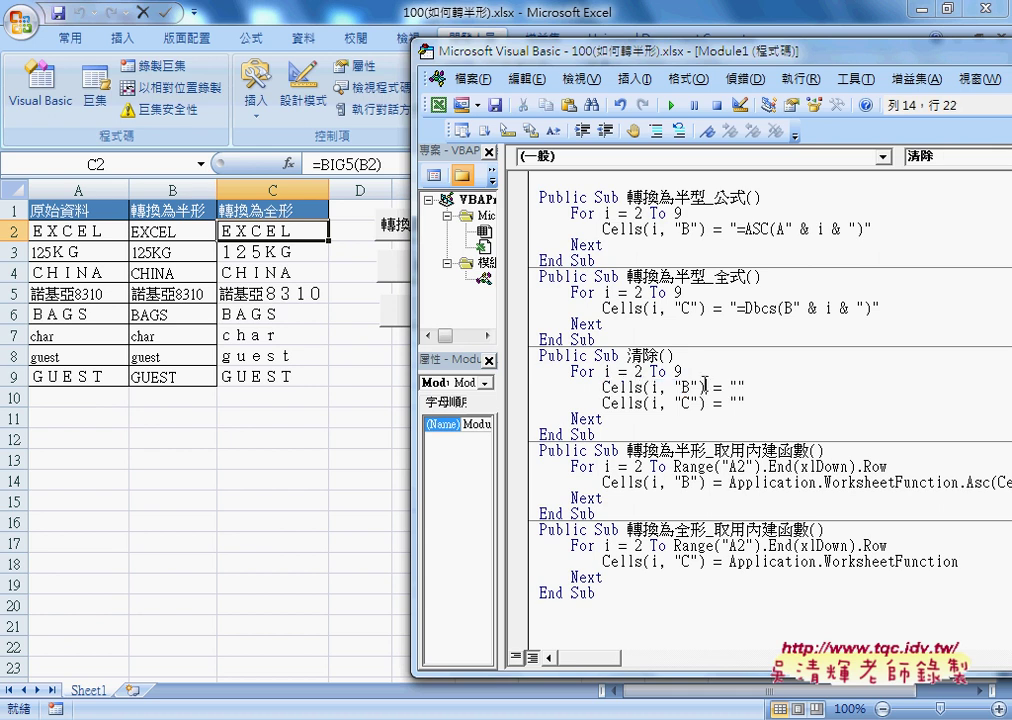
{"action": "left_click_drag", "start_coordinate": [745, 387], "coordinate": [604, 386]}
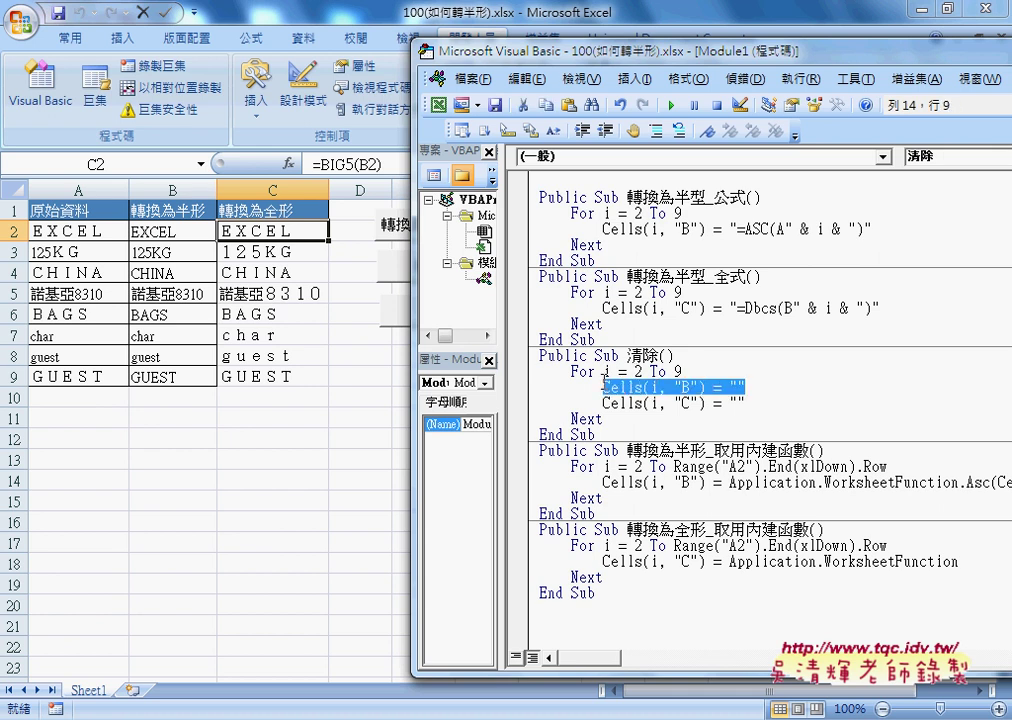
{"action": "left_click_drag", "start_coordinate": [745, 403], "coordinate": [604, 403]}
{"action": "left_click", "coordinate": [620, 390]}
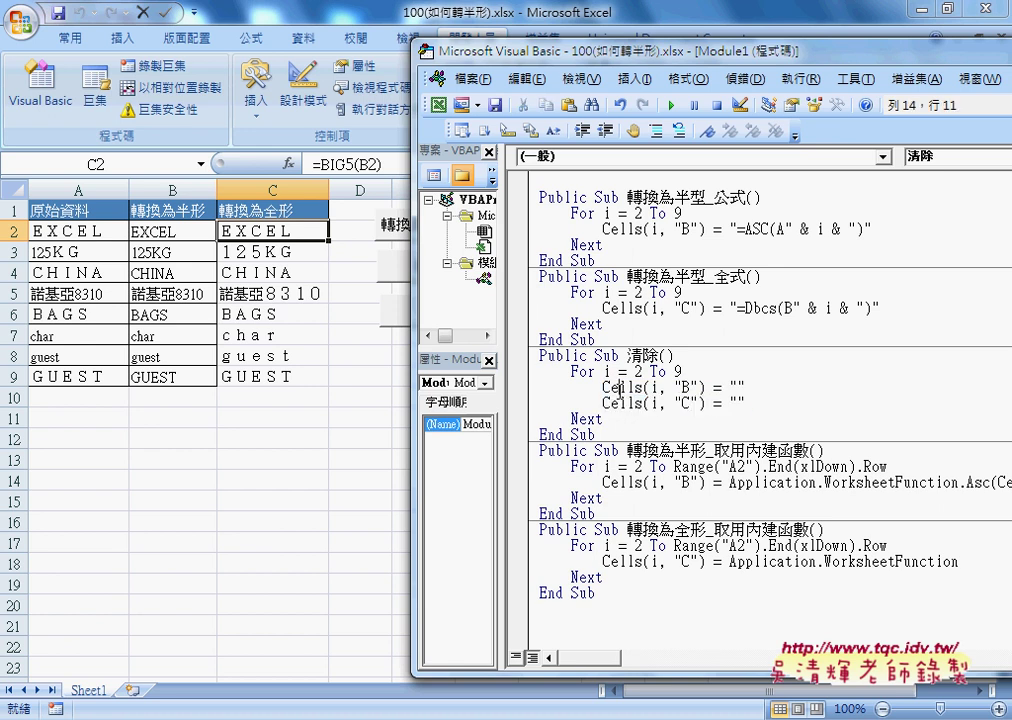
Run the 清除 macro to empty columns B and C
{"action": "left_click", "coordinate": [646, 372]}
{"action": "left_click", "coordinate": [636, 403]}
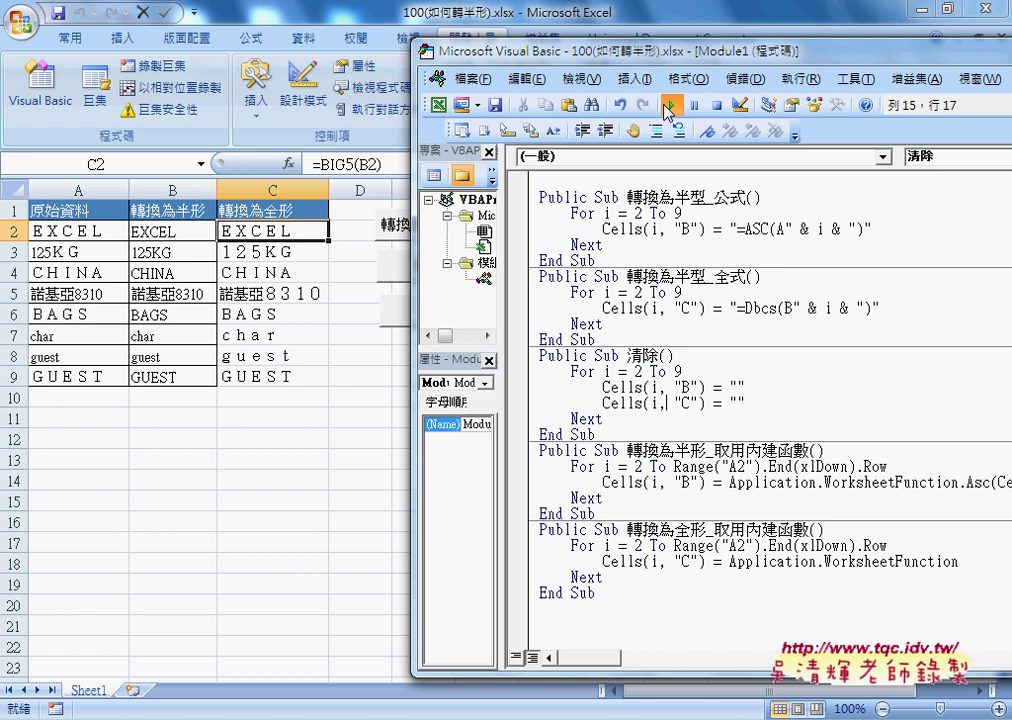
{"action": "left_click", "coordinate": [668, 106]}
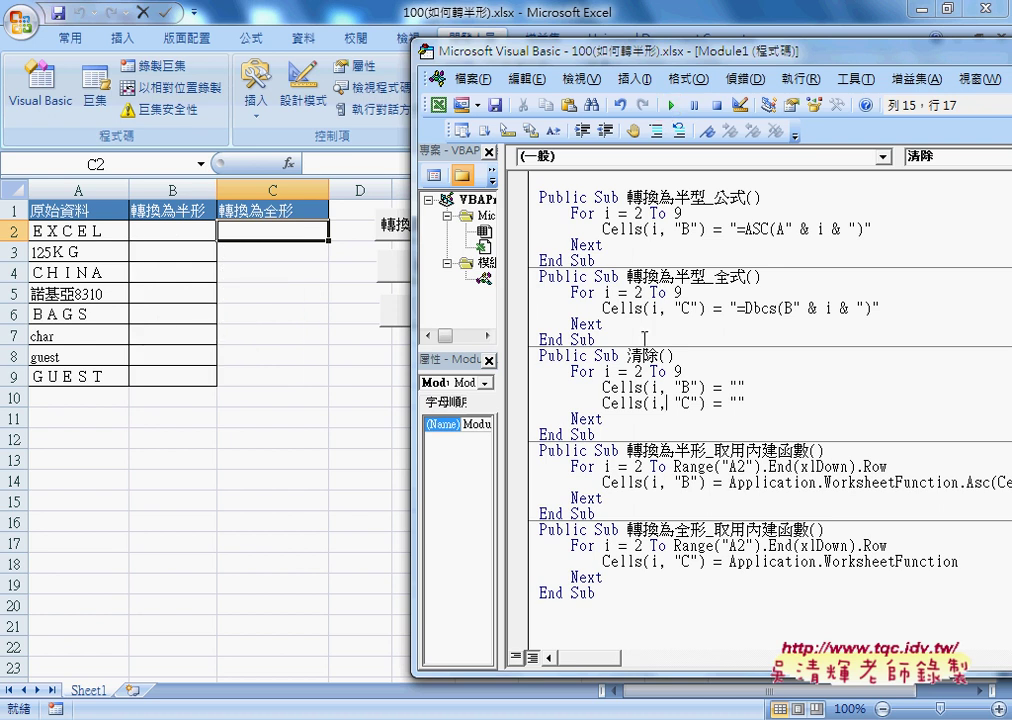
{"action": "left_click", "coordinate": [757, 229]}
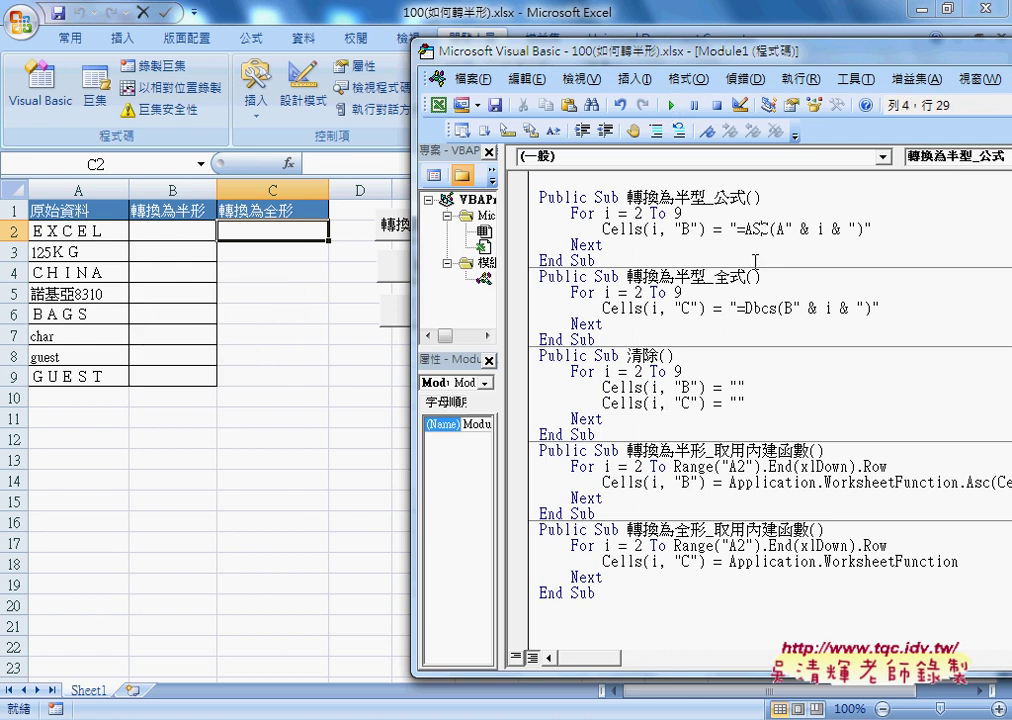
Delete the Application.WorksheetFunction.Asc expression from line 20 of 轉換為半形_取用內建函數
{"action": "left_click_drag", "start_coordinate": [665, 60], "coordinate": [410, 50]}
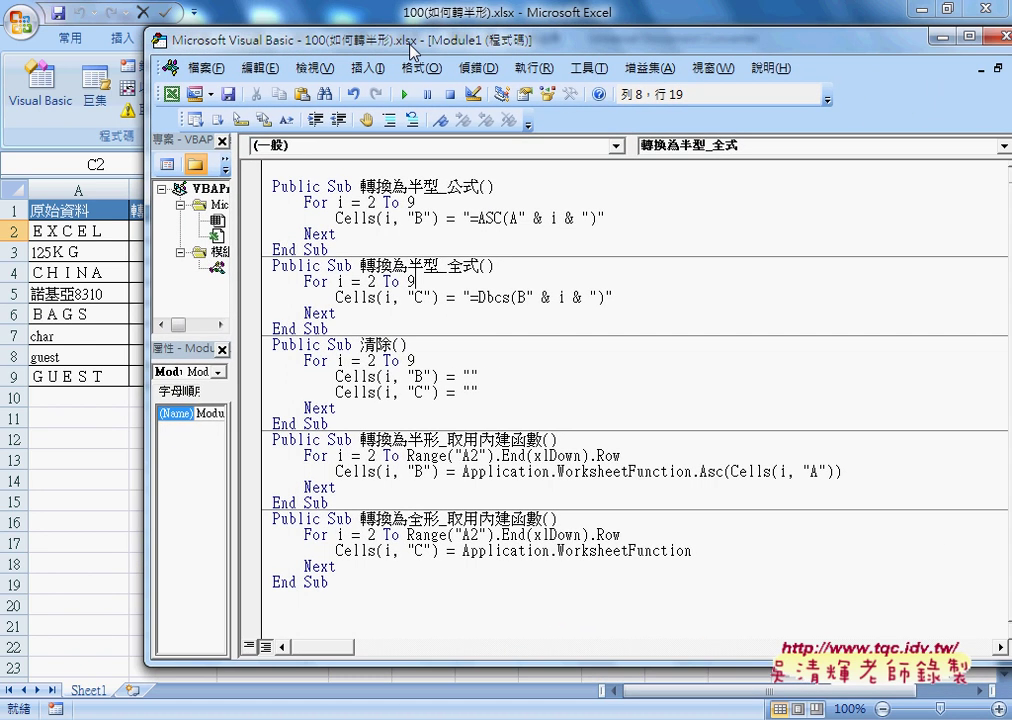
{"action": "left_click", "coordinate": [463, 472]}
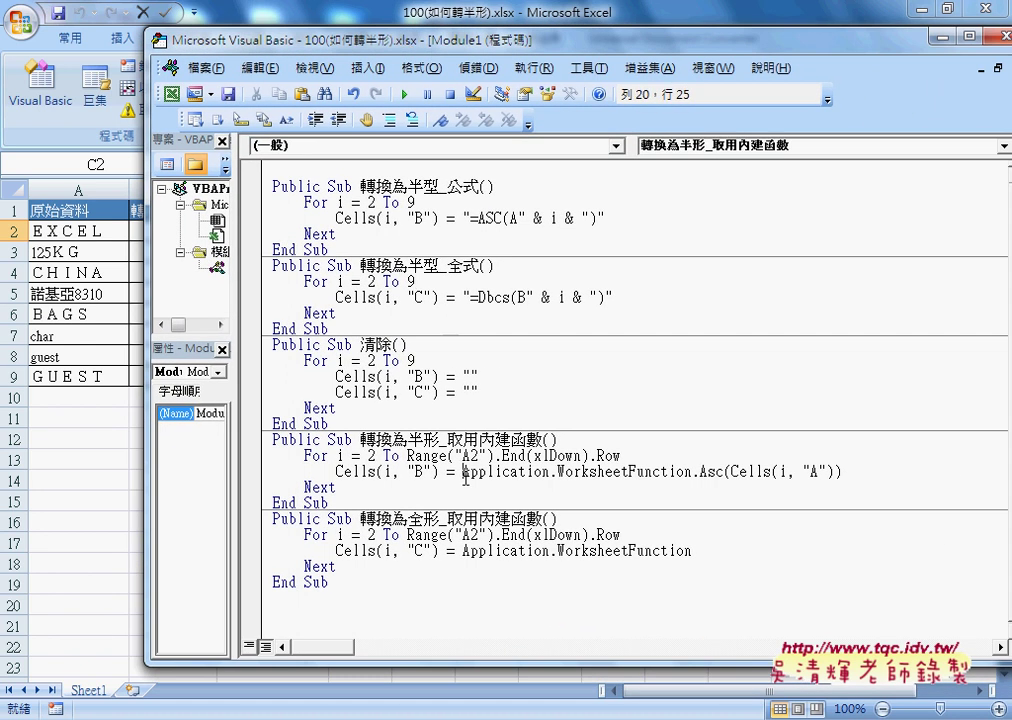
{"action": "left_click_drag", "start_coordinate": [465, 477], "coordinate": [657, 477]}
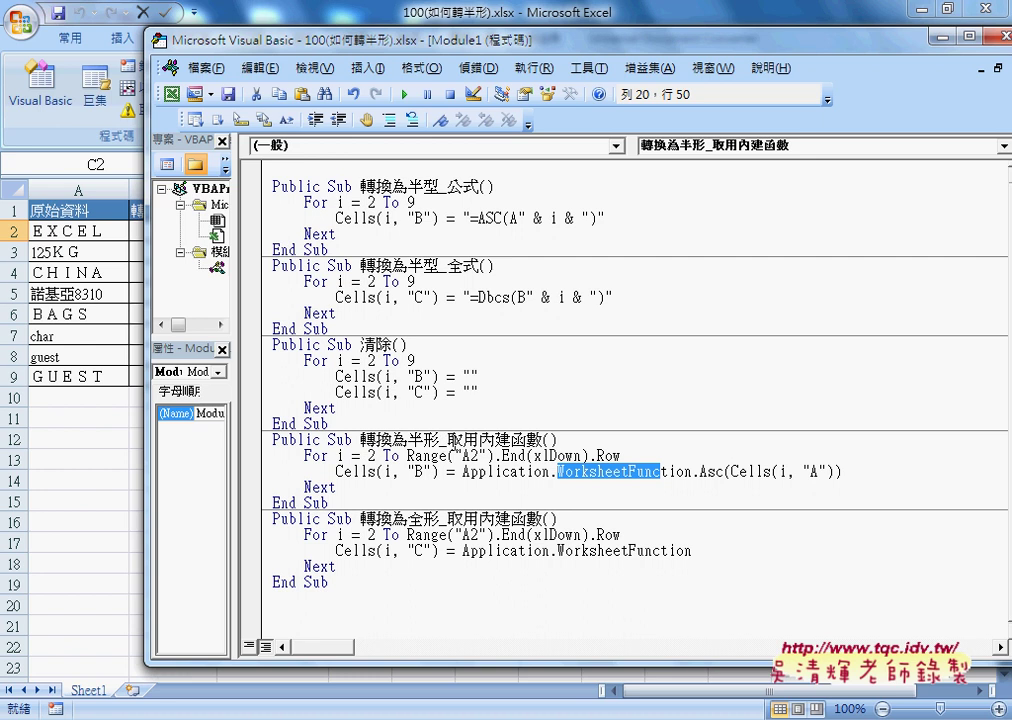
{"action": "left_click_drag", "start_coordinate": [447, 440], "coordinate": [541, 440]}
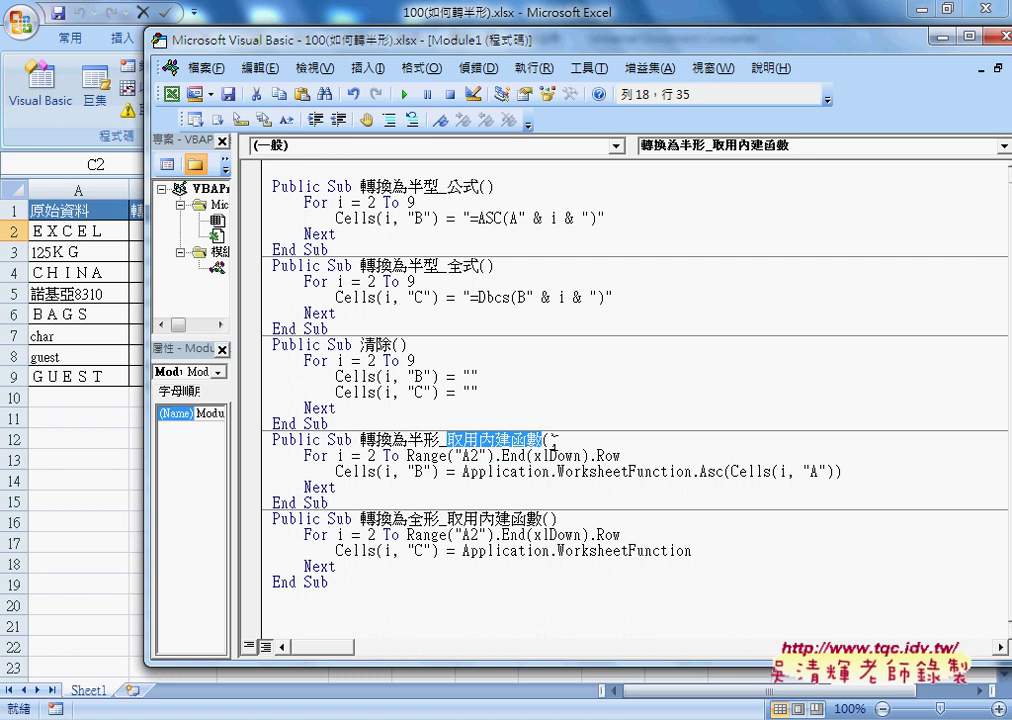
{"action": "double_click", "coordinate": [521, 473]}
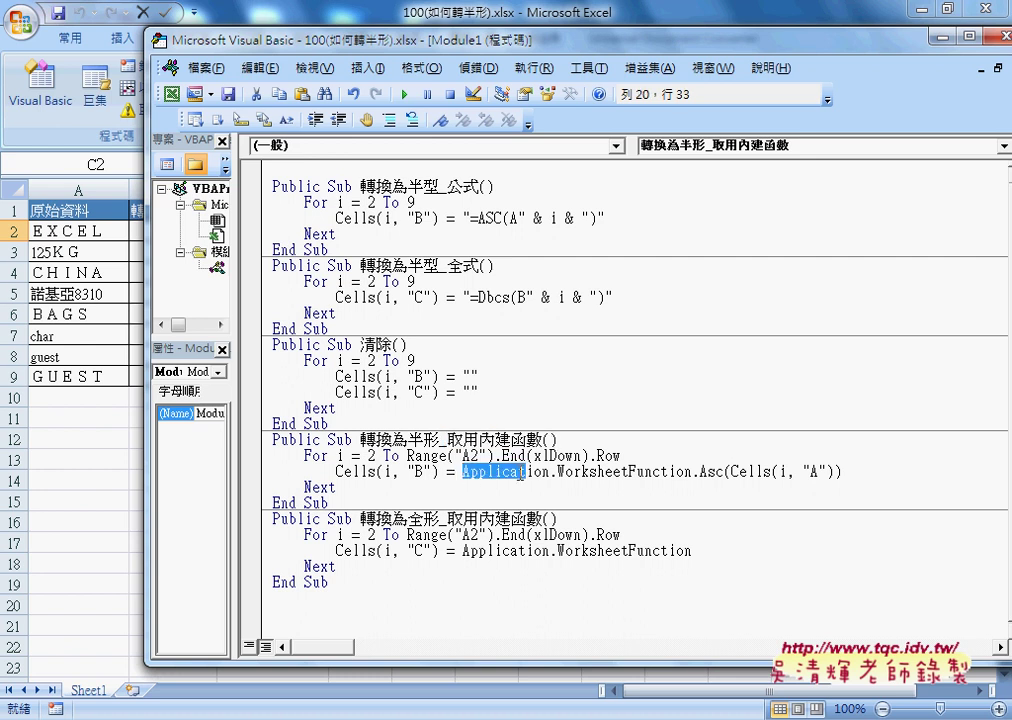
{"action": "left_click_drag", "start_coordinate": [521, 473], "coordinate": [857, 472]}
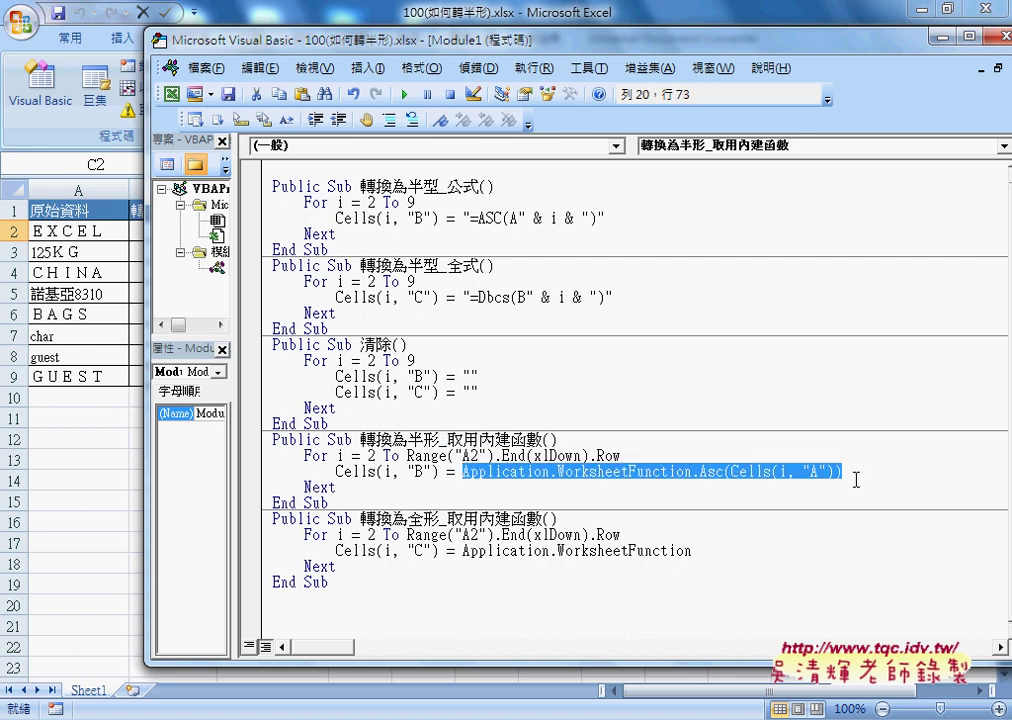
{"action": "key", "text": "Delete"}
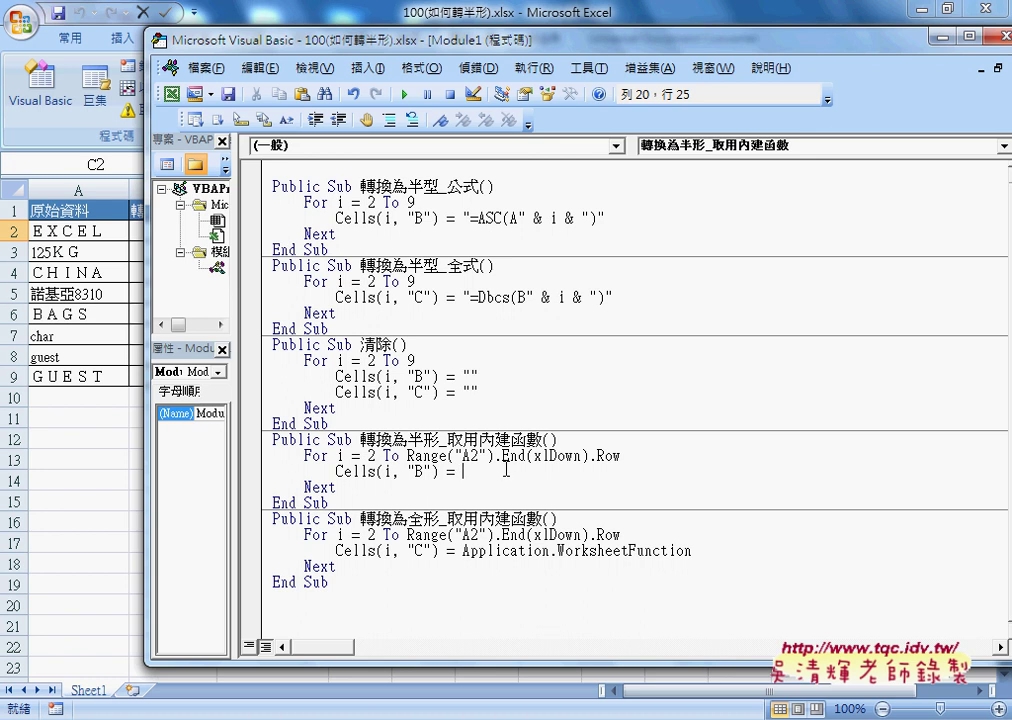
{"action": "left_click", "coordinate": [367, 67]}
Cancel the Add Procedure dialog and dismiss the compile error
{"action": "left_click", "coordinate": [380, 95]}
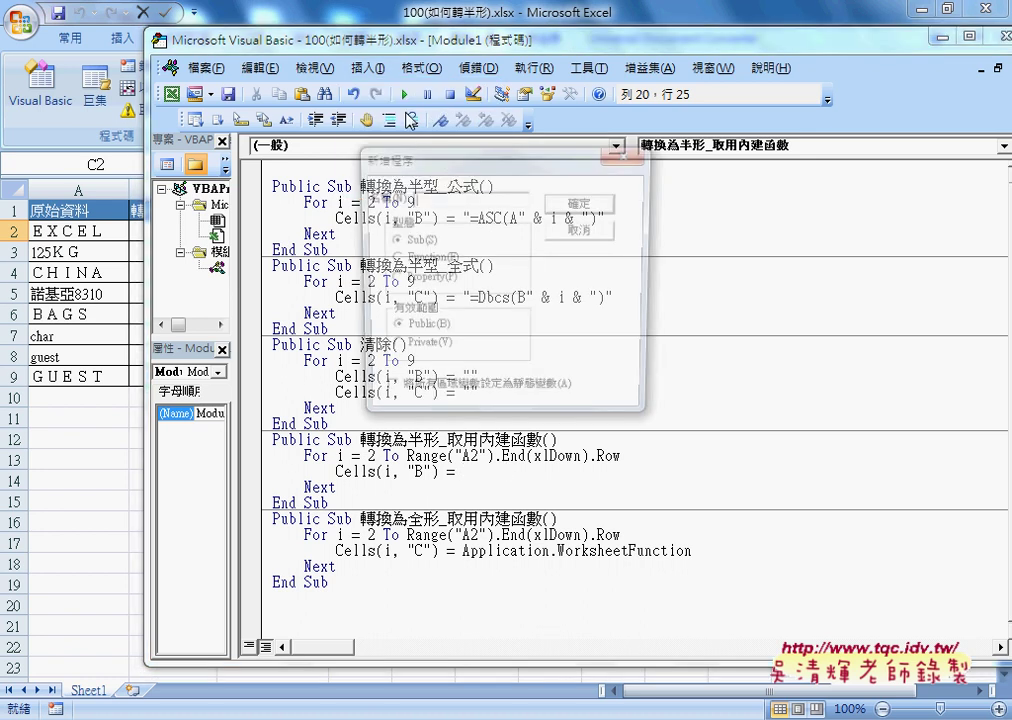
{"action": "left_click_drag", "start_coordinate": [474, 168], "coordinate": [709, 189]}
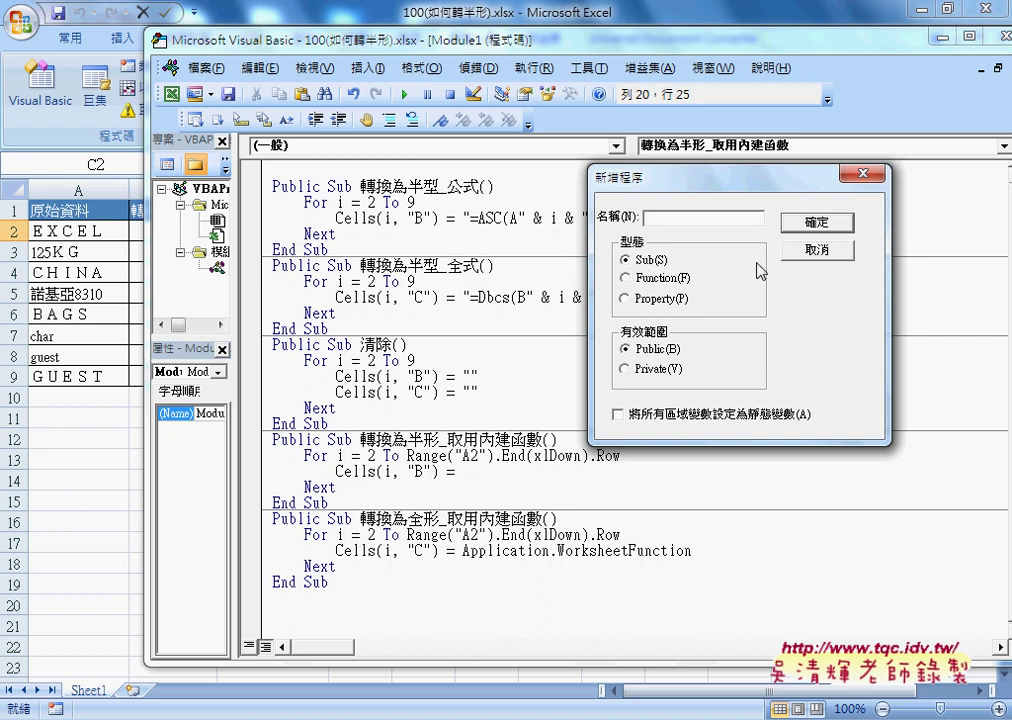
{"action": "left_click", "coordinate": [817, 249]}
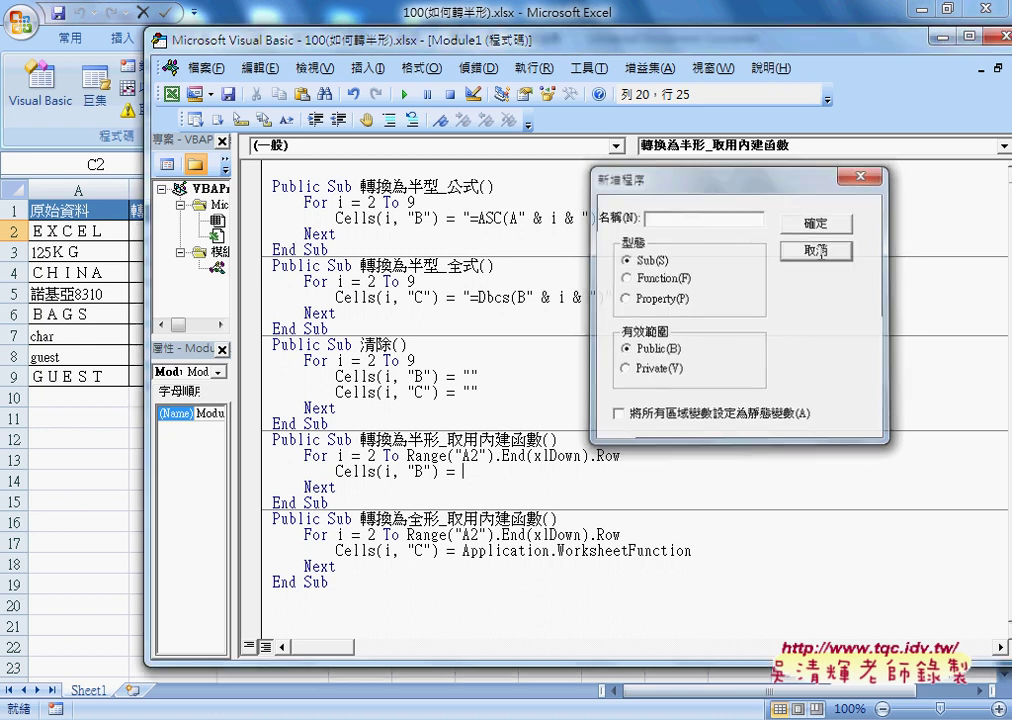
{"action": "left_click", "coordinate": [336, 251]}
{"action": "left_click", "coordinate": [474, 445]}
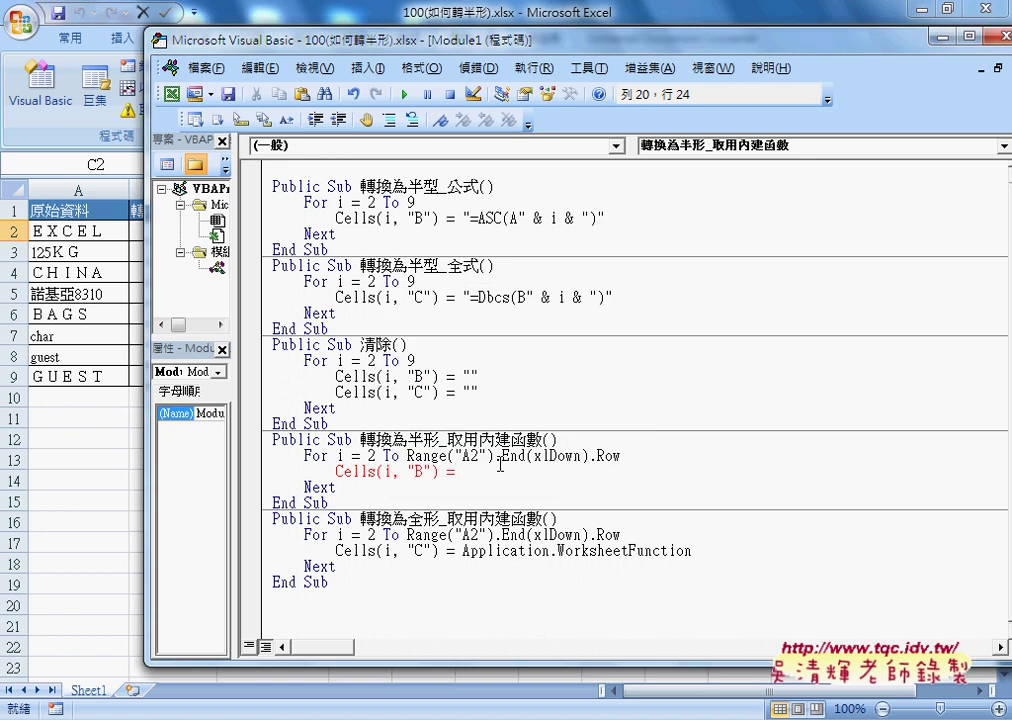
Highlight the procedure name, 清除's limit 9, and the Range("A2").End(xlDown).Row loop limit
{"action": "left_click_drag", "start_coordinate": [447, 439], "coordinate": [541, 439]}
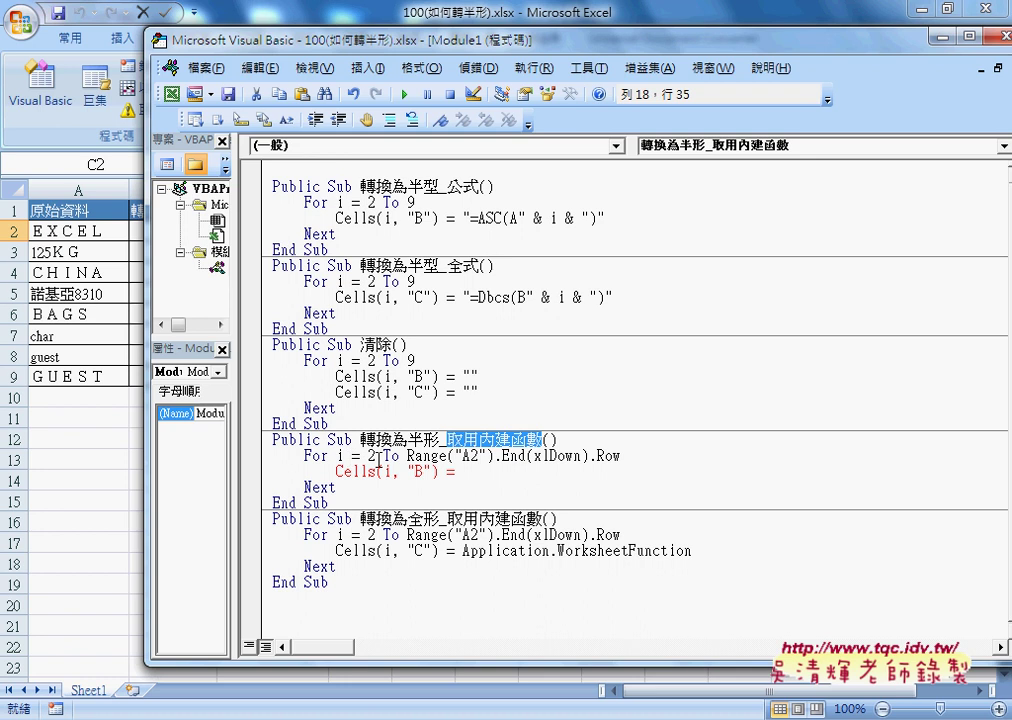
{"action": "double_click", "coordinate": [410, 360]}
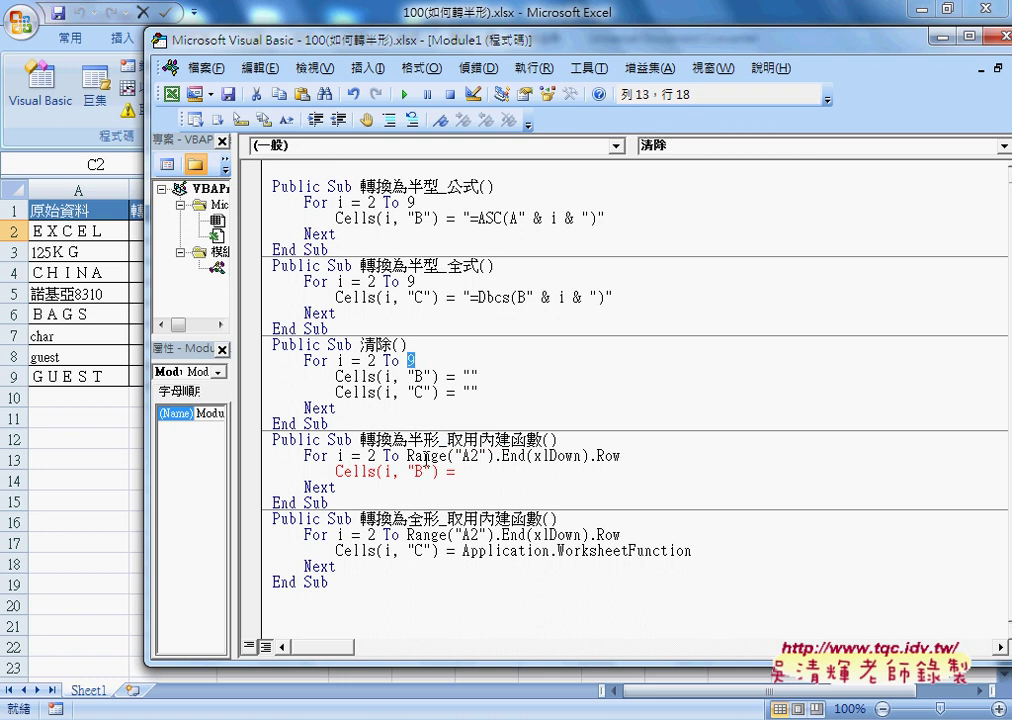
{"action": "left_click_drag", "start_coordinate": [407, 455], "coordinate": [621, 456]}
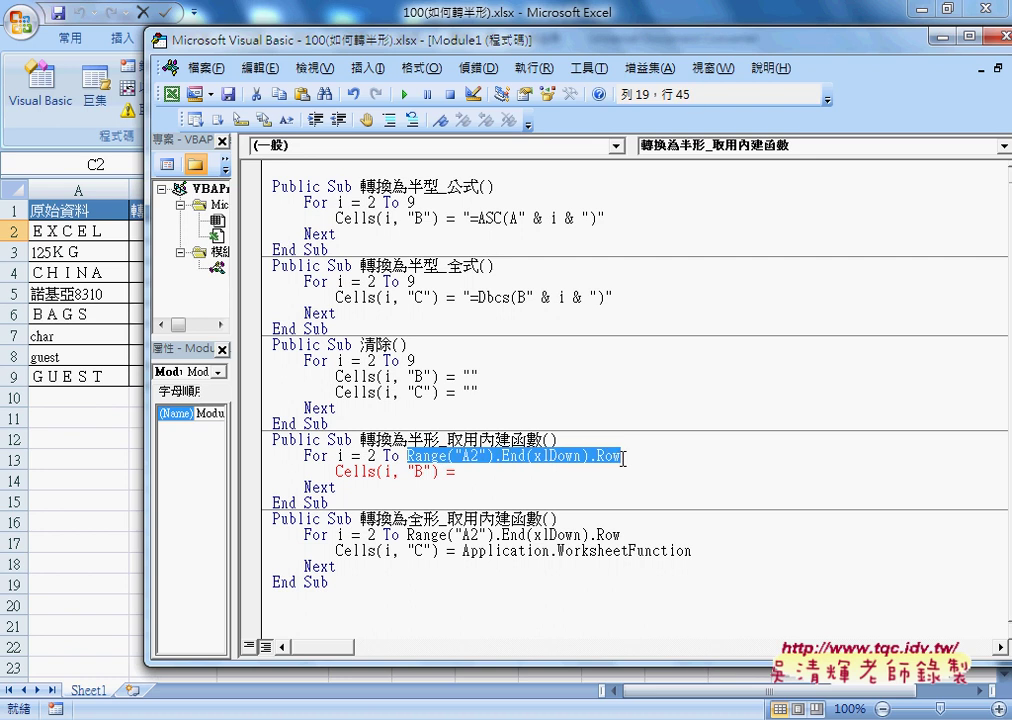
{"action": "left_click_drag", "start_coordinate": [554, 44], "coordinate": [686, 50]}
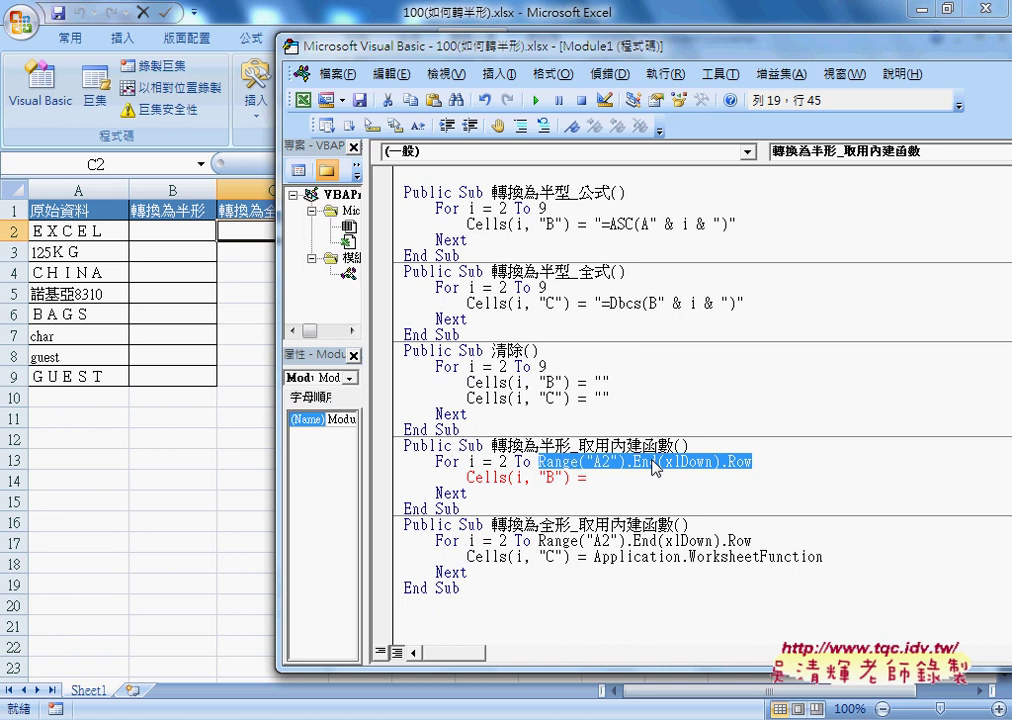
Set the loop limit to 9, confirming row 9 is column A's last filled cell
{"action": "type", "text": "9"}
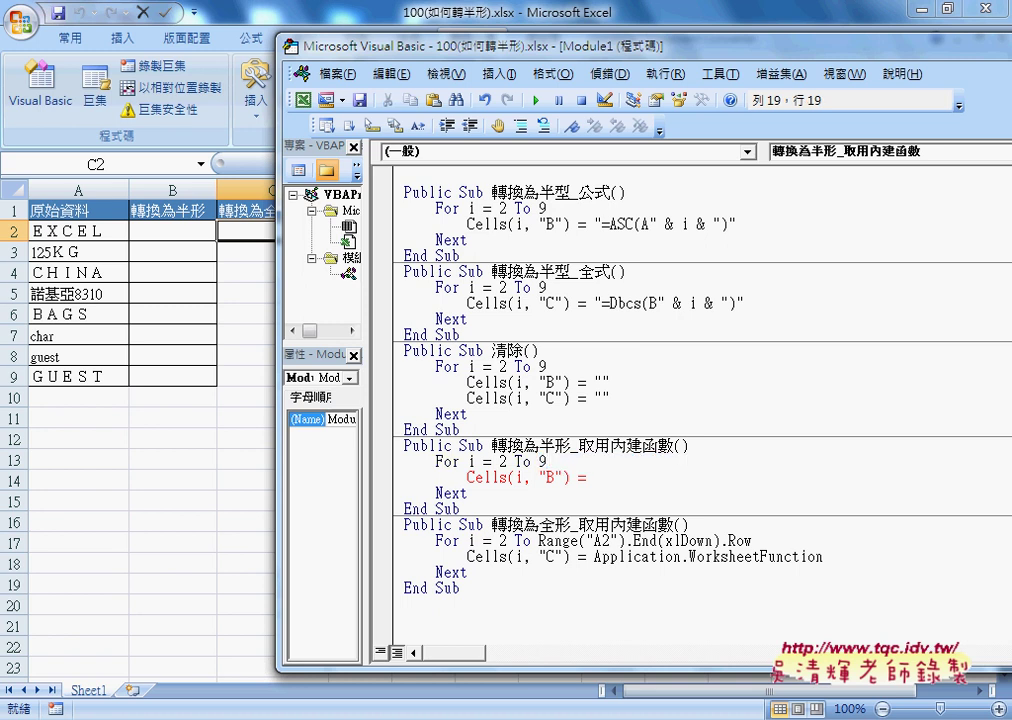
{"action": "left_click", "coordinate": [87, 231]}
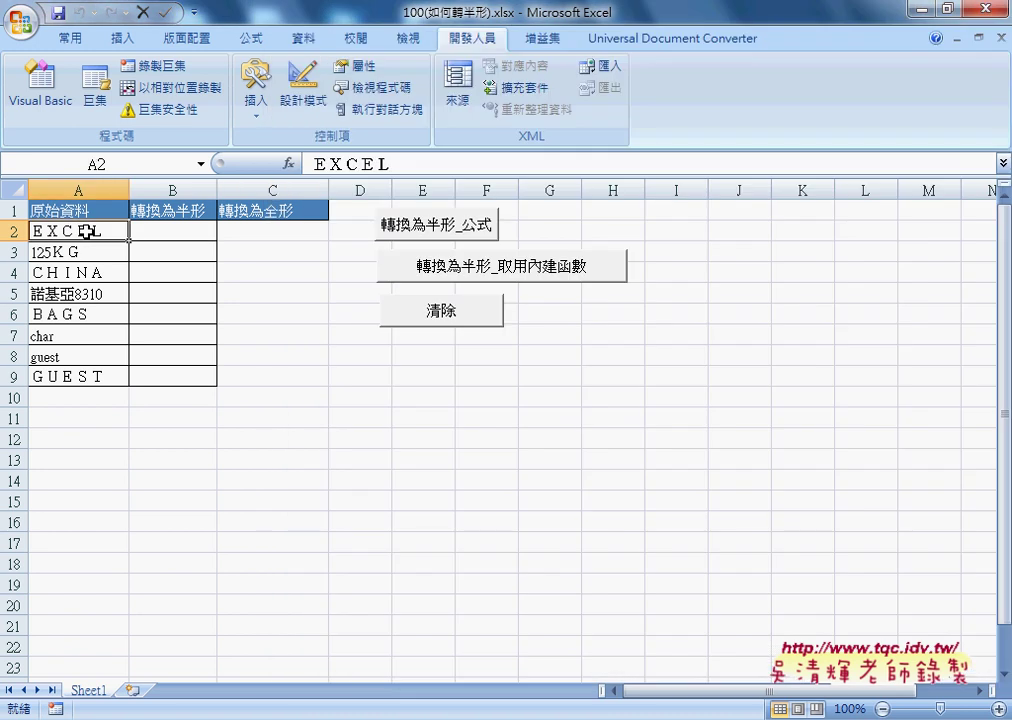
{"action": "key", "text": "ctrl+Down"}
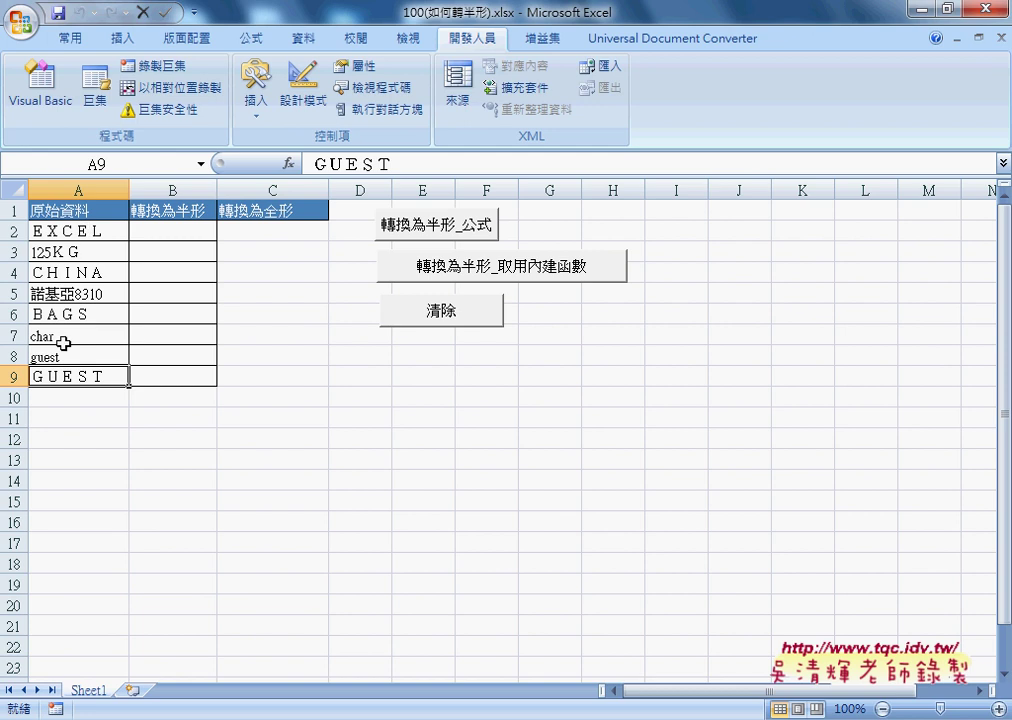
{"action": "left_click", "coordinate": [46, 111]}
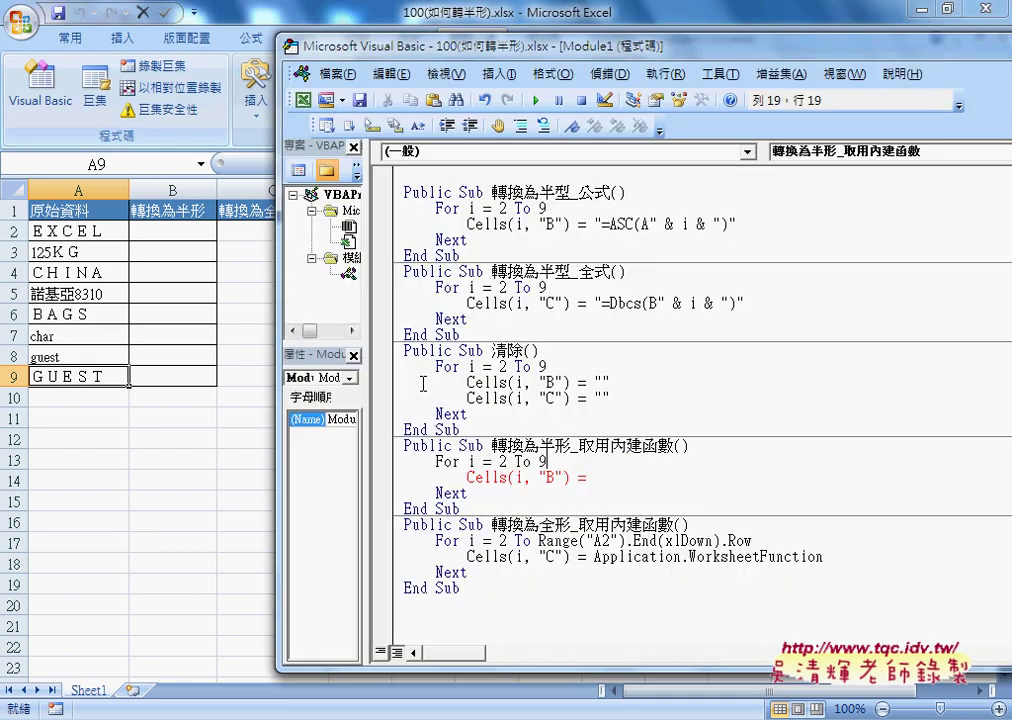
Replace the 9 loop limit with Range("A2").End(xlDown).Row
{"action": "double_click", "coordinate": [543, 461]}
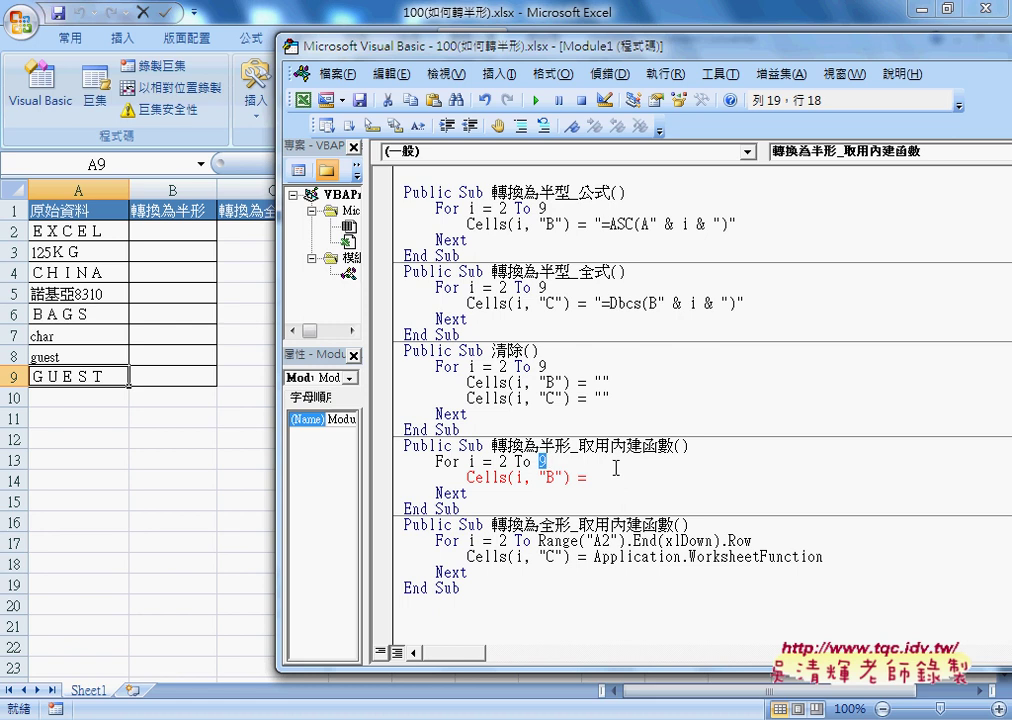
{"action": "type", "text": "r"}
{"action": "type", "text": "a"}
{"action": "type", "text": "nge"}
{"action": "type", "text": "("}
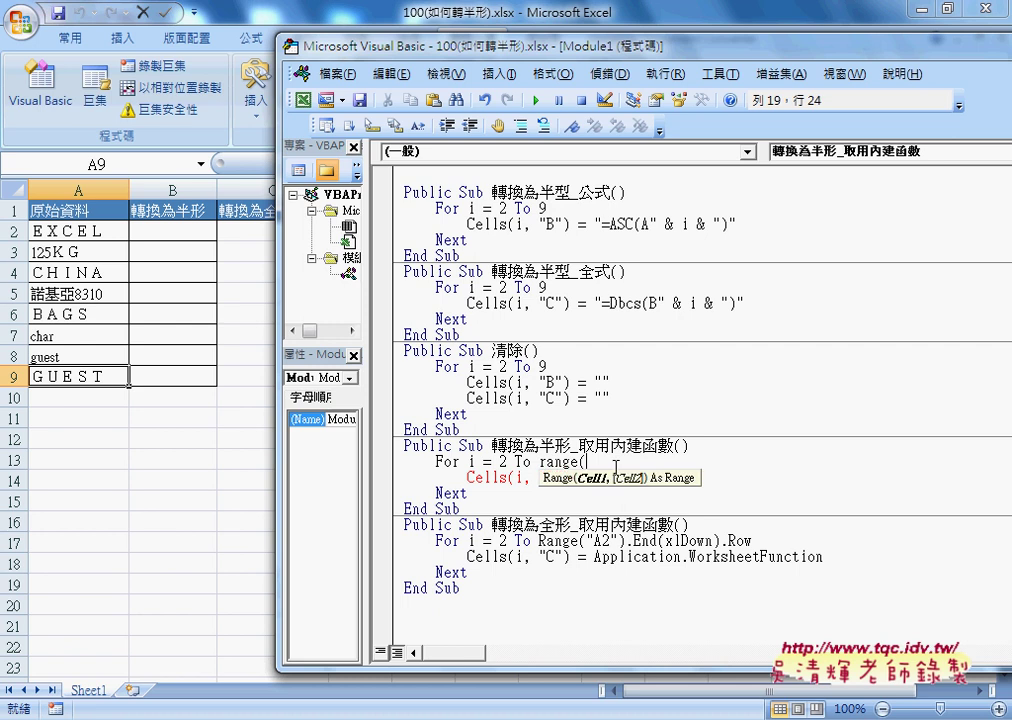
{"action": "type", "text": "\""}
{"action": "type", "text": "A"}
{"action": "type", "text": "2"}
{"action": "type", "text": "\")"}
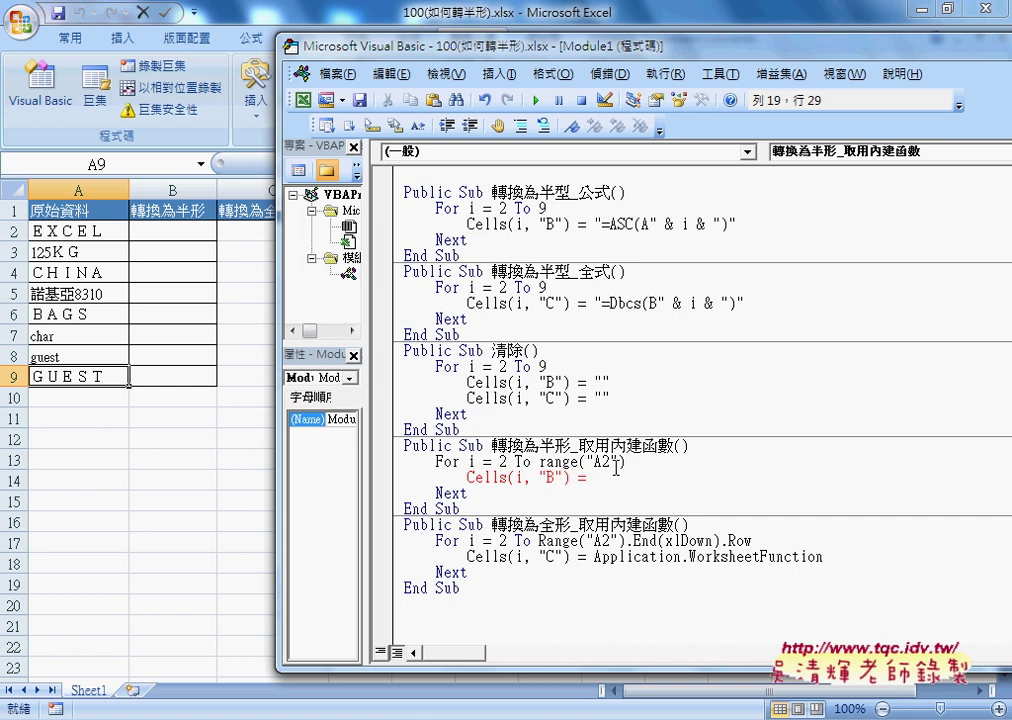
{"action": "type", "text": ".en"}
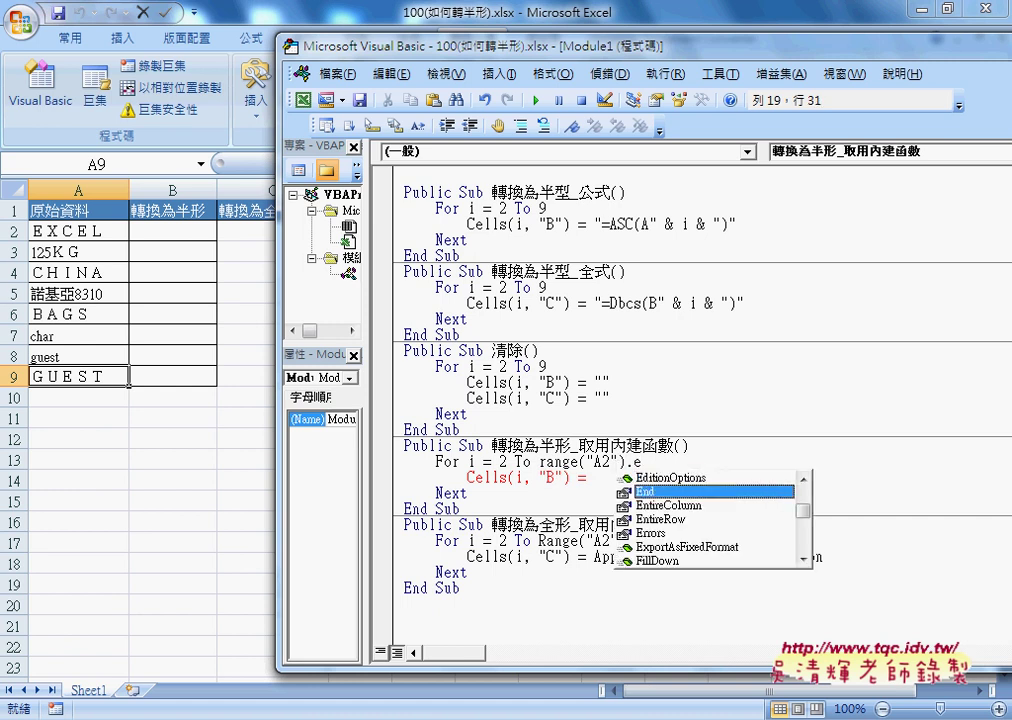
{"action": "key", "text": "BackSpace"}
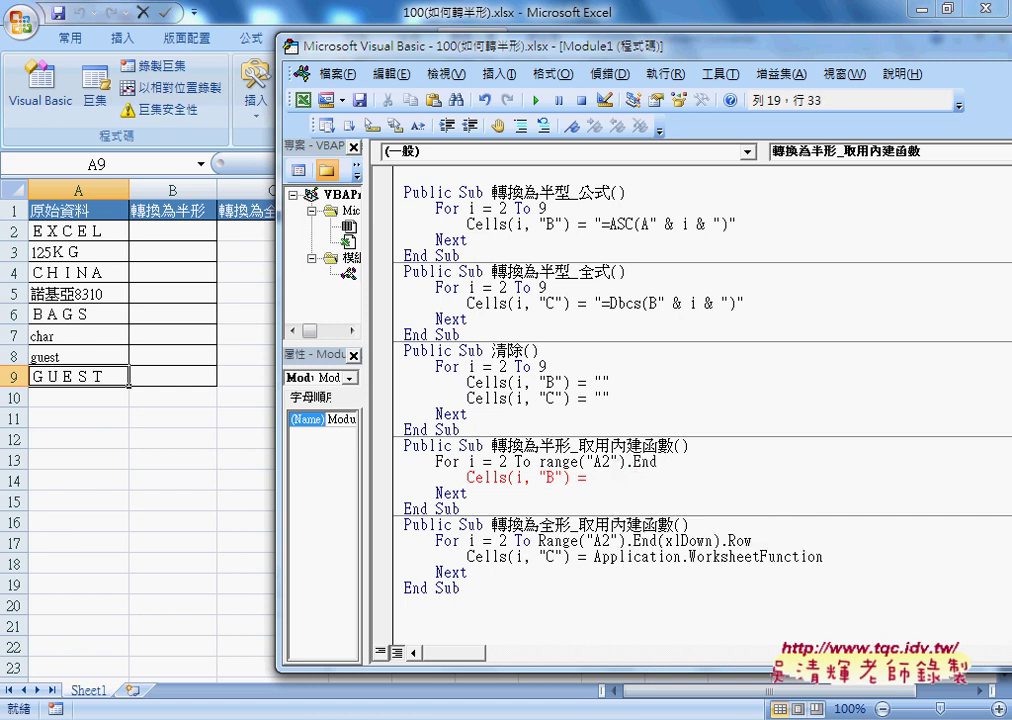
{"action": "type", "text": "(xlDown"}
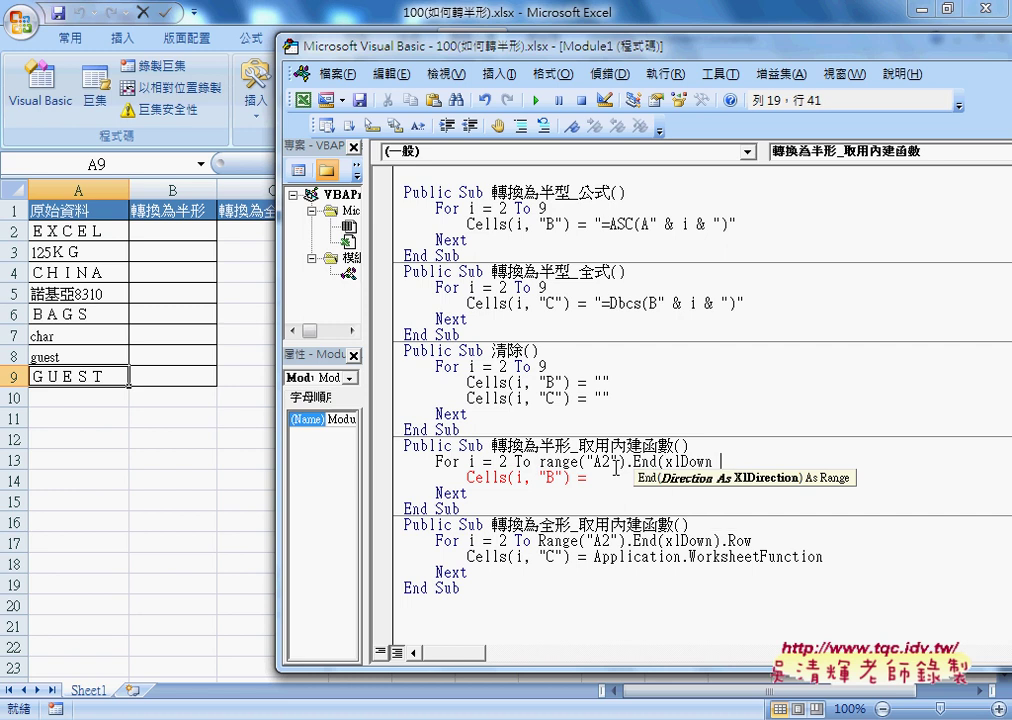
{"action": "type", "text": " )"}
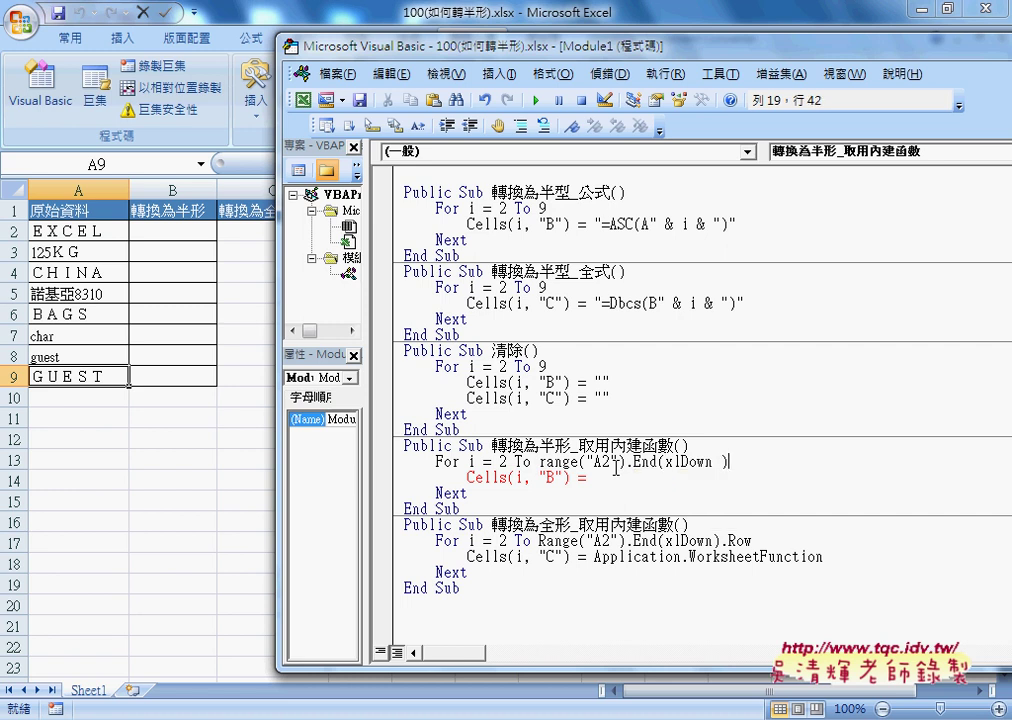
{"action": "type", "text": ".r"}
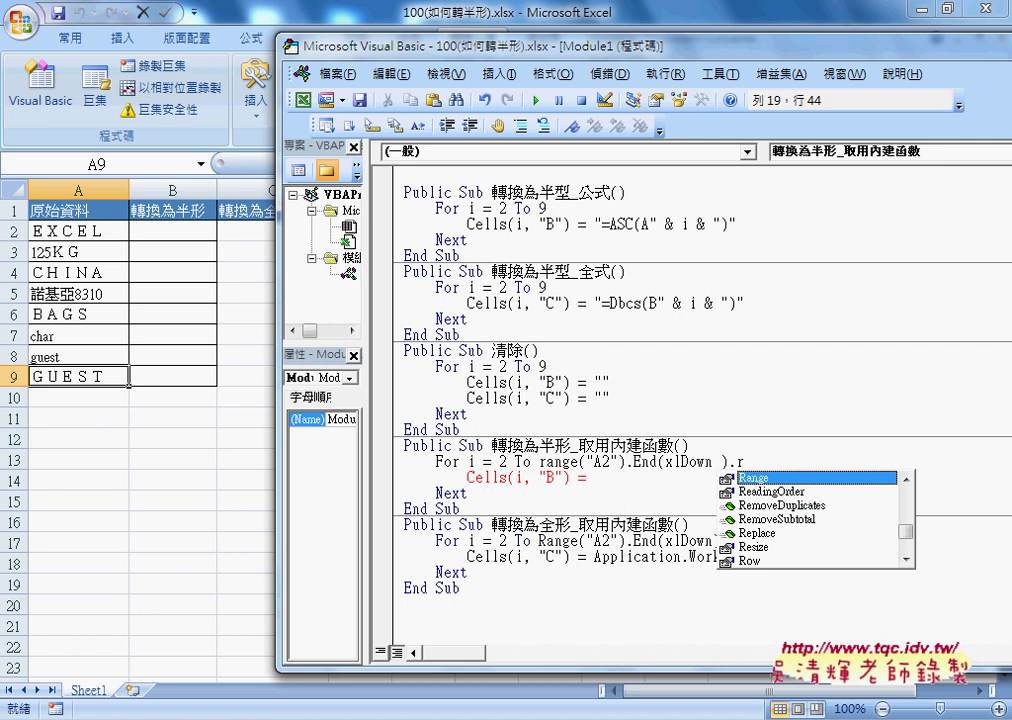
{"action": "type", "text": "ow"}
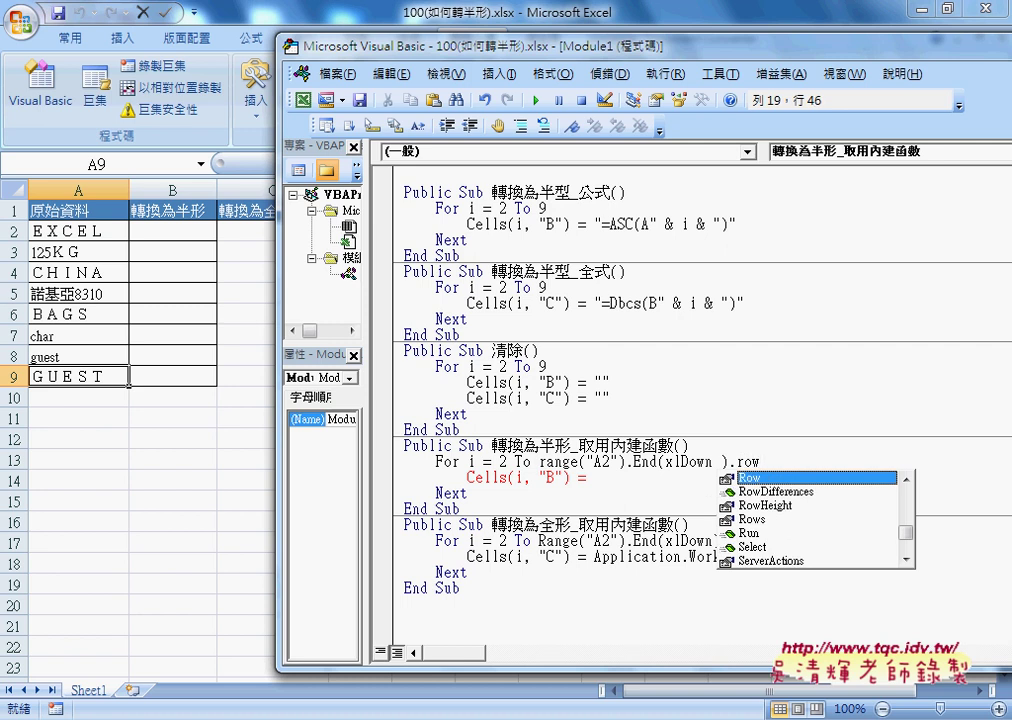
{"action": "left_click", "coordinate": [404, 477]}
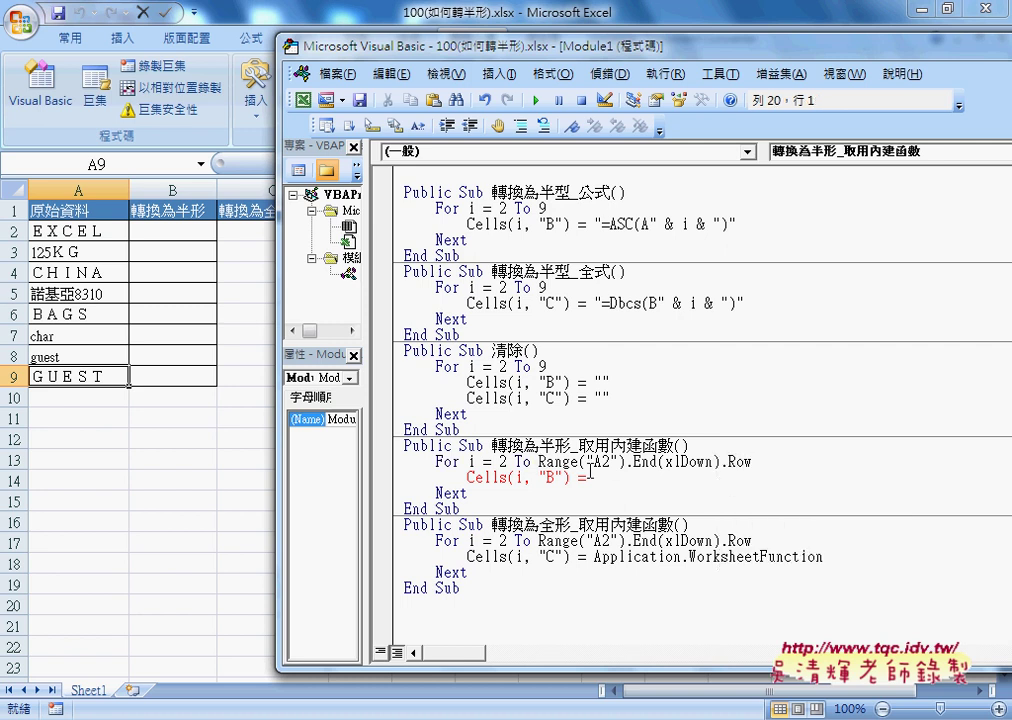
Highlight the last-row expression, the Cells(i, "B") target, and the =ASC formula string
{"action": "left_click_drag", "start_coordinate": [538, 461], "coordinate": [721, 461]}
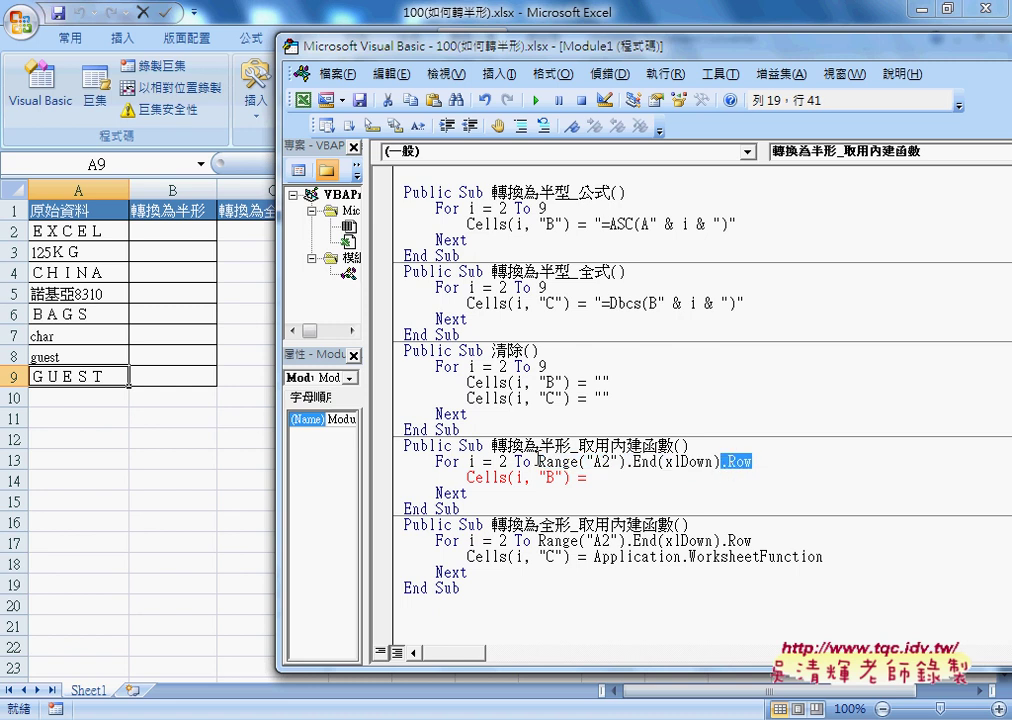
{"action": "left_click_drag", "start_coordinate": [538, 461], "coordinate": [751, 458]}
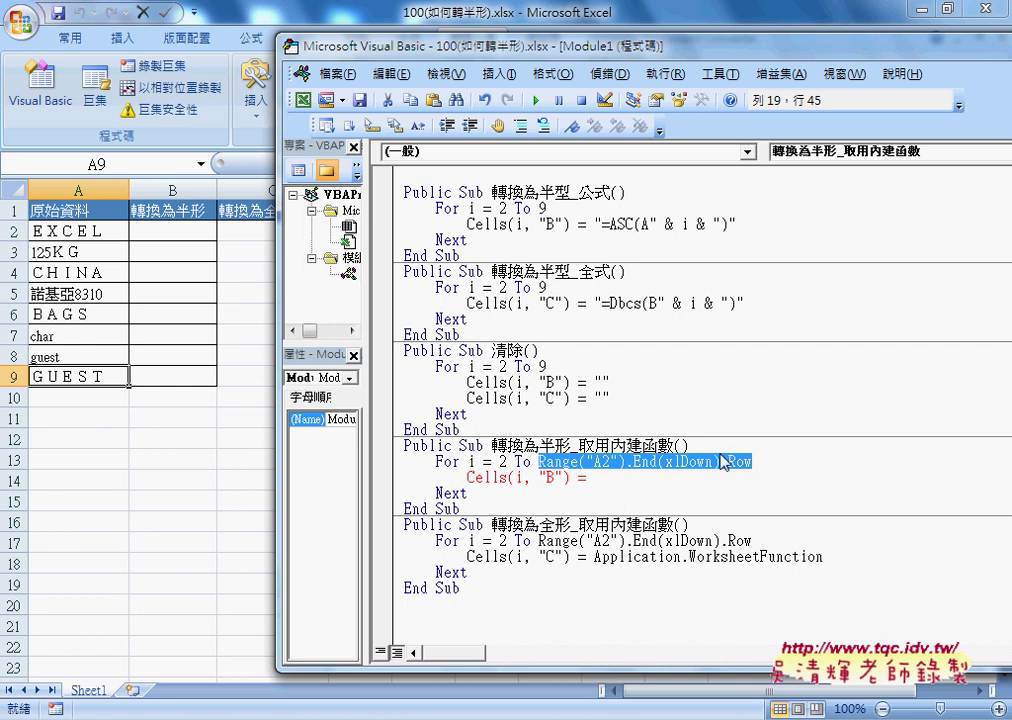
{"action": "left_click", "coordinate": [611, 483]}
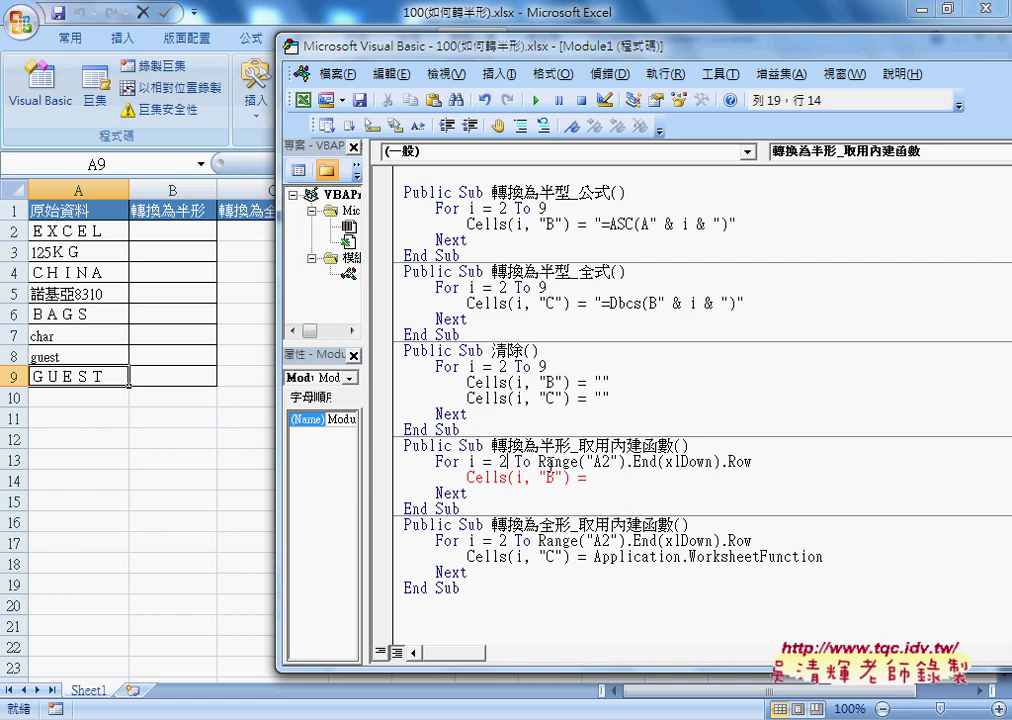
{"action": "left_click", "coordinate": [637, 464]}
{"action": "left_click_drag", "start_coordinate": [568, 478], "coordinate": [472, 478]}
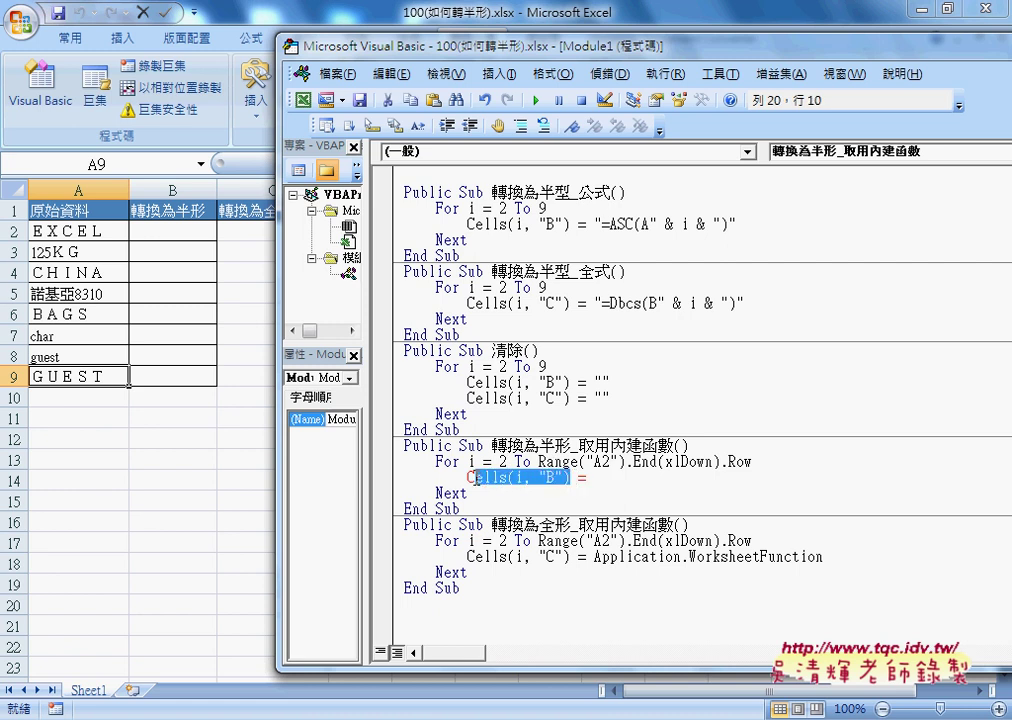
{"action": "left_click", "coordinate": [629, 477]}
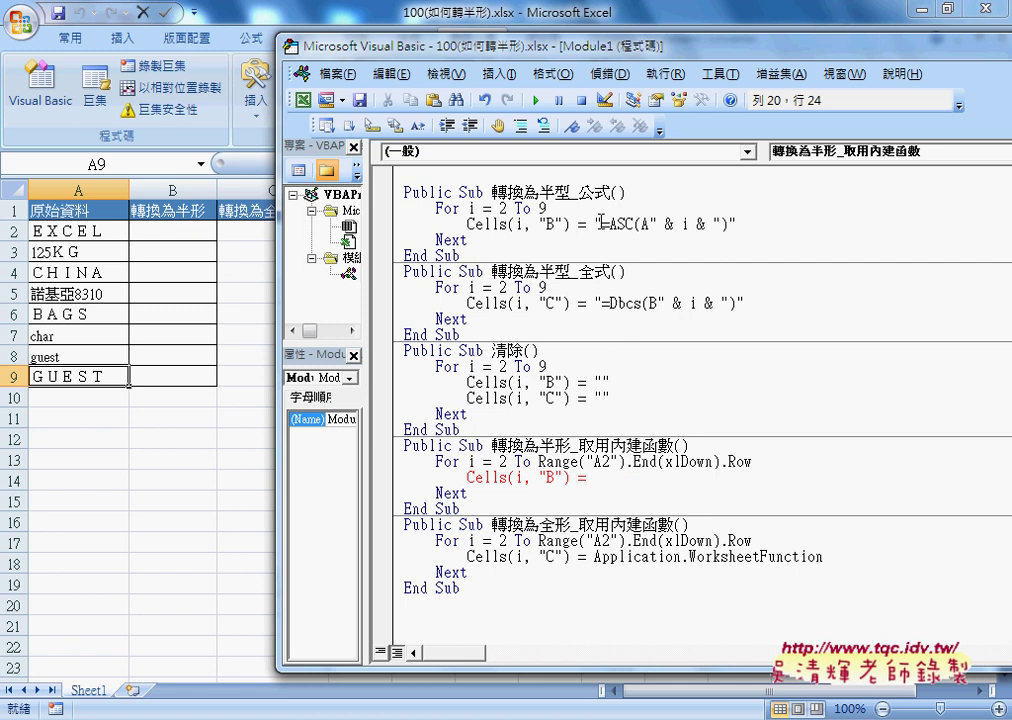
{"action": "left_click_drag", "start_coordinate": [600, 224], "coordinate": [731, 224]}
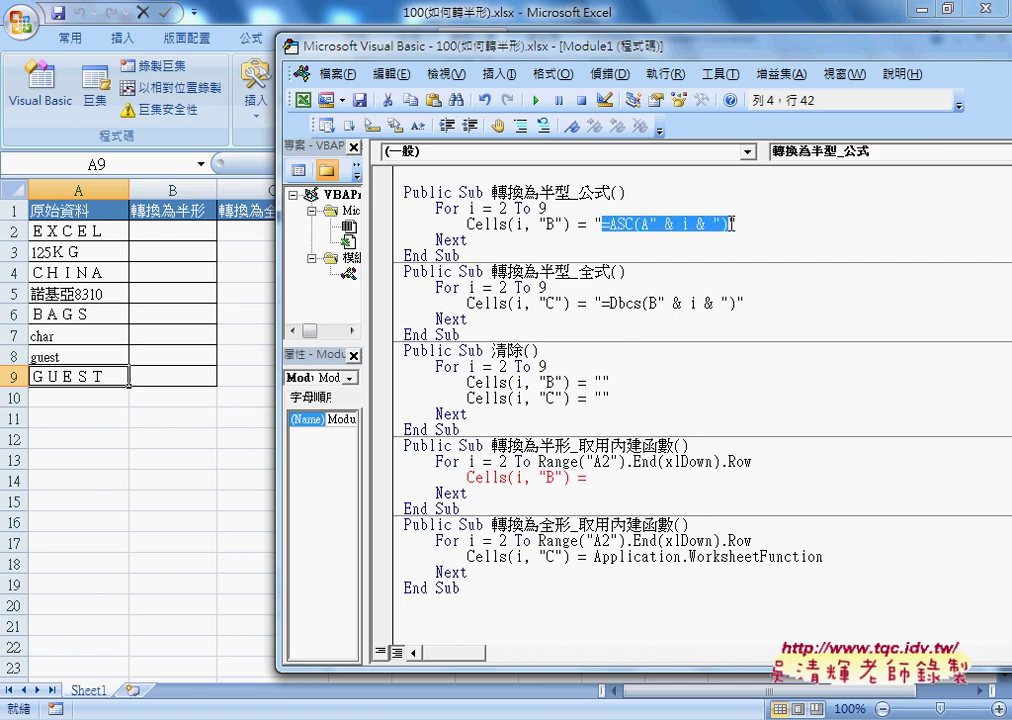
{"action": "left_click", "coordinate": [603, 479]}
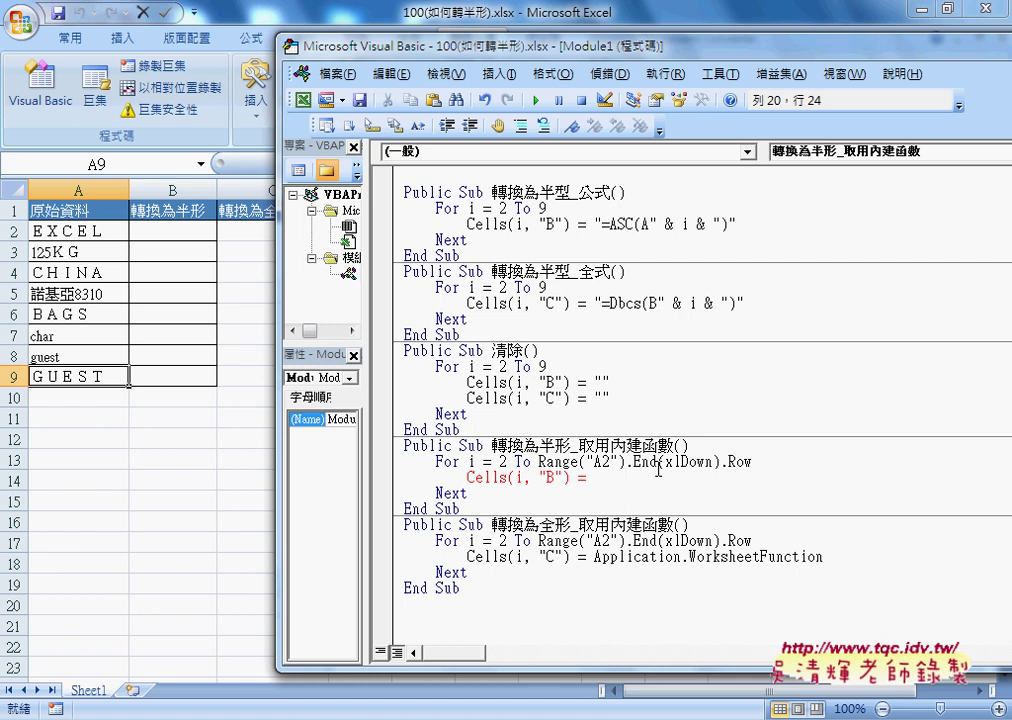
Type application.WorksheetFunction.asc after Cells(i, "B") =, picking WorksheetFunction from IntelliSense
{"action": "type", "text": "a"}
{"action": "type", "text": "pp"}
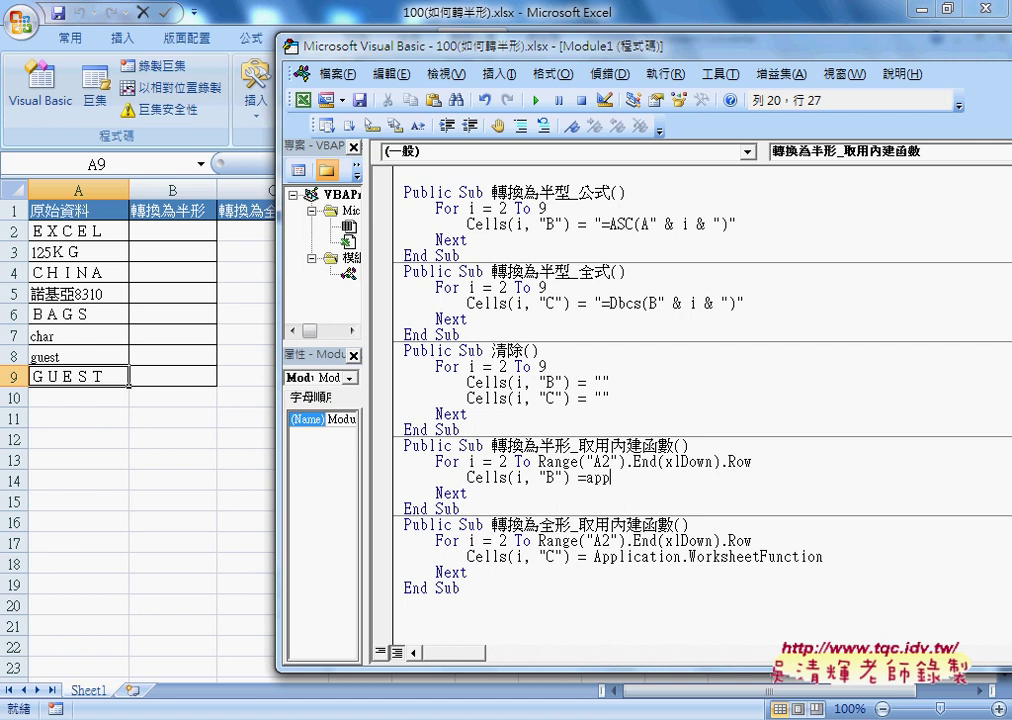
{"action": "type", "text": "li"}
{"action": "type", "text": "catio"}
{"action": "type", "text": "n"}
{"action": "type", "text": "."}
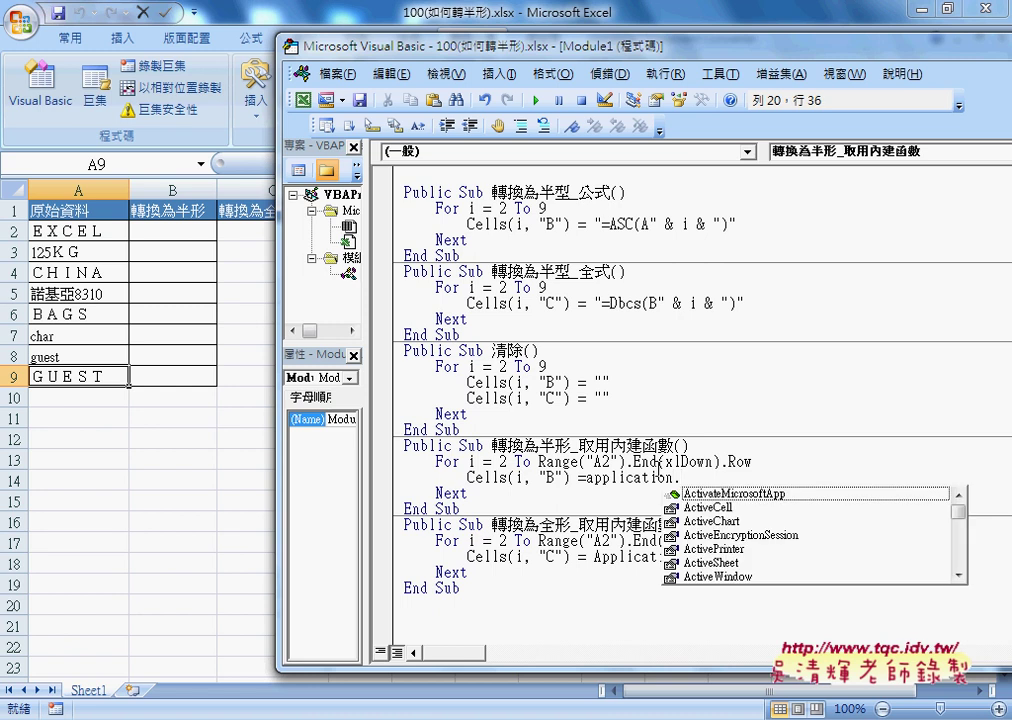
{"action": "type", "text": "w"}
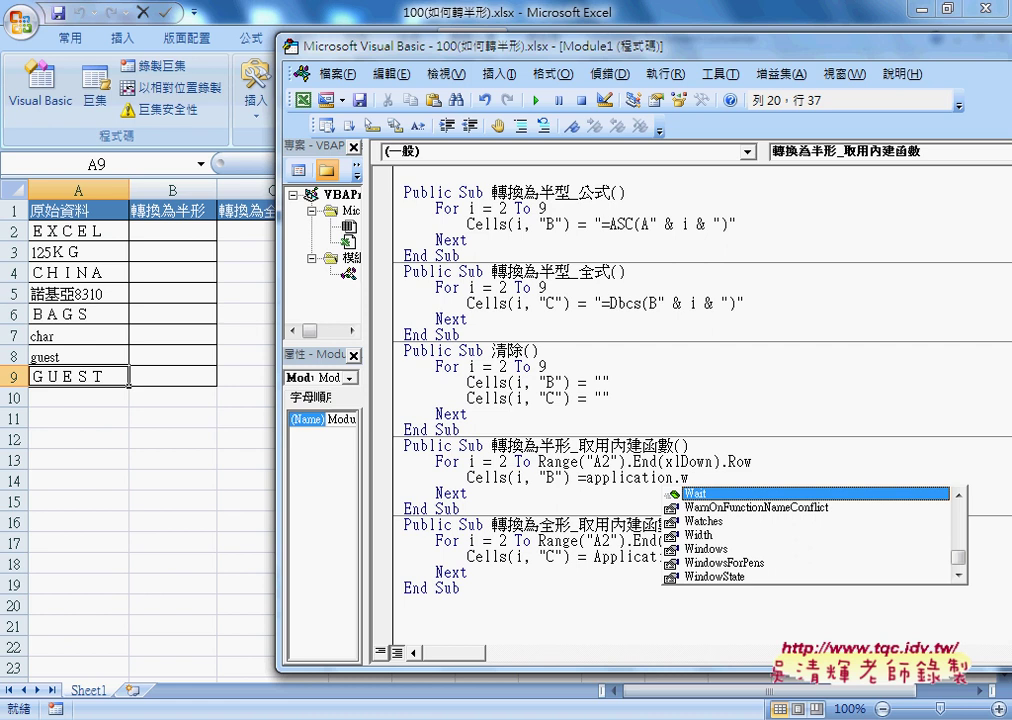
{"action": "type", "text": "o"}
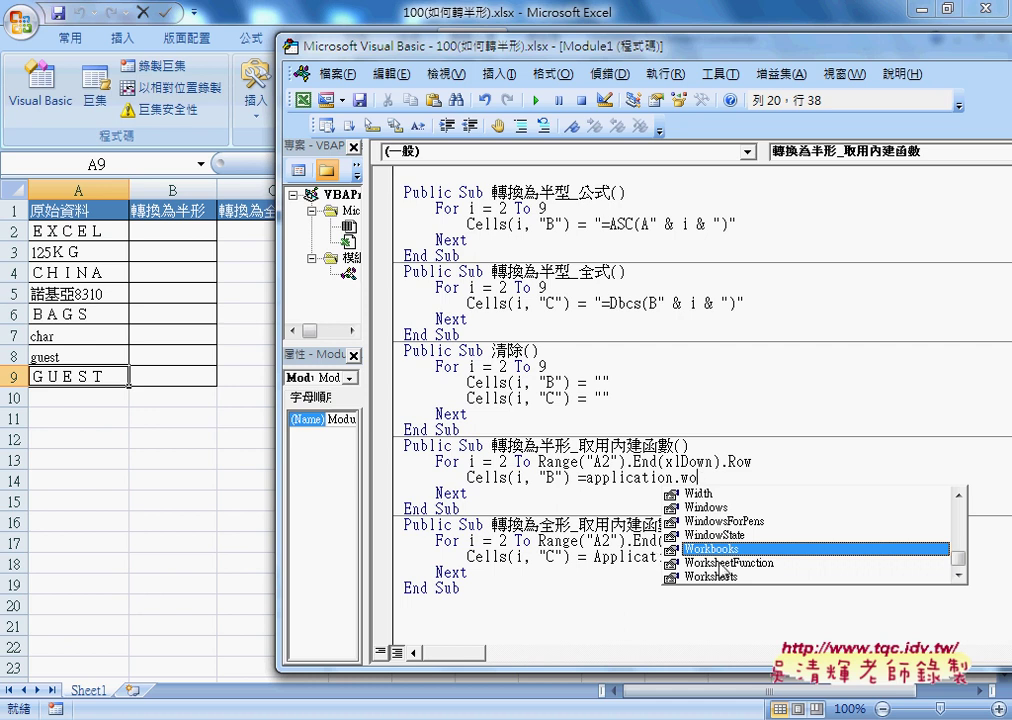
{"action": "left_click", "coordinate": [742, 565]}
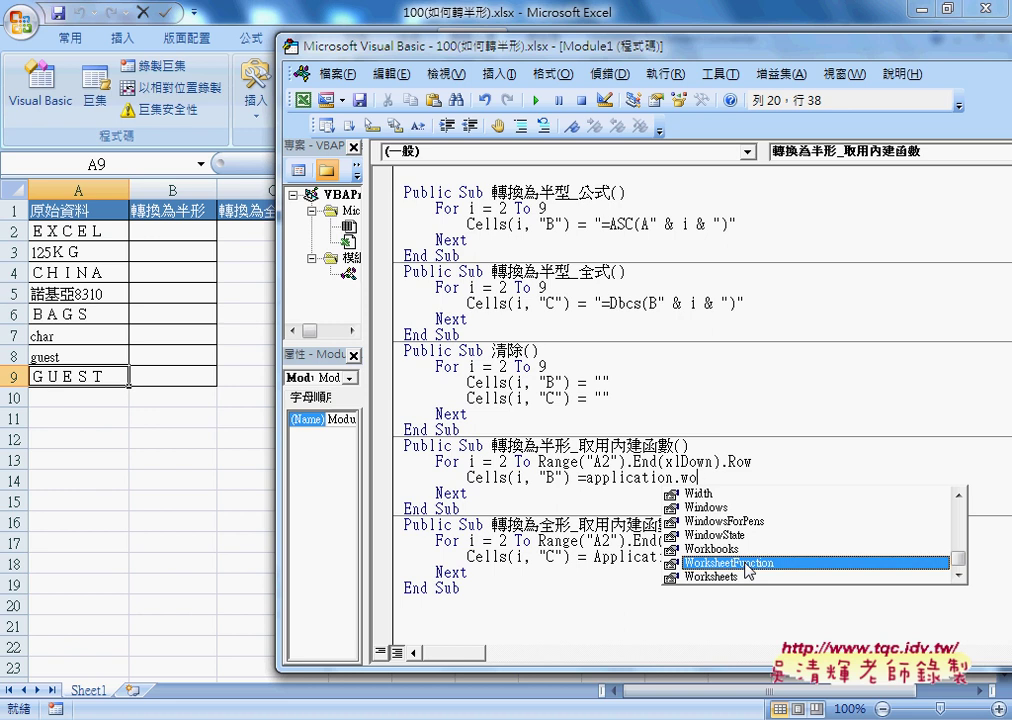
{"action": "double_click", "coordinate": [745, 563]}
{"action": "type", "text": "."}
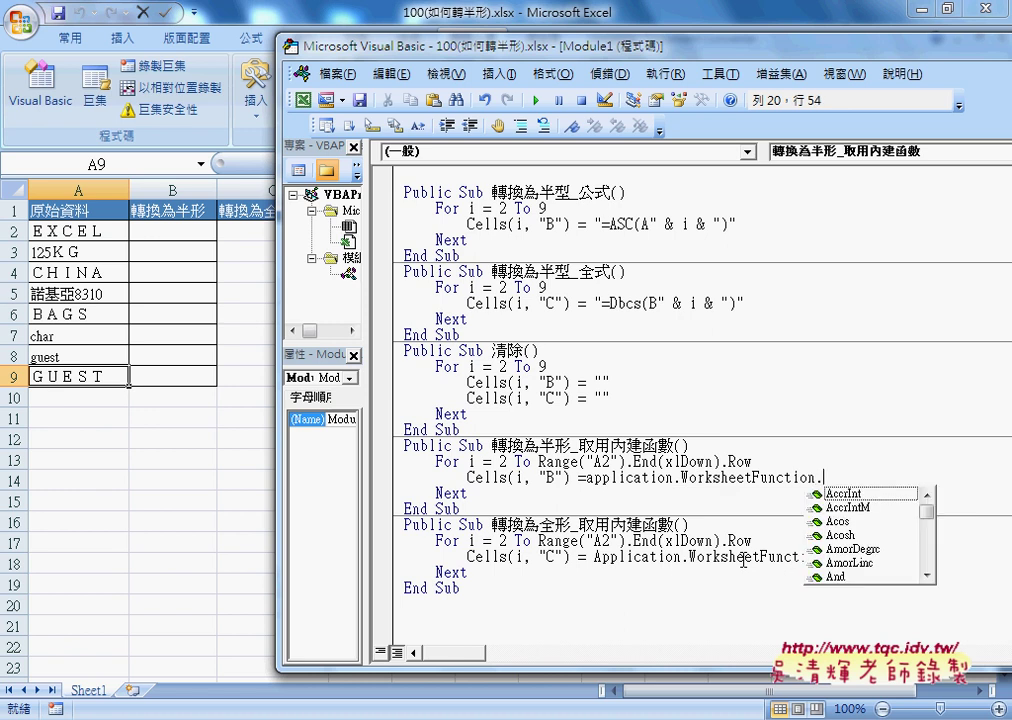
{"action": "type", "text": "as"}
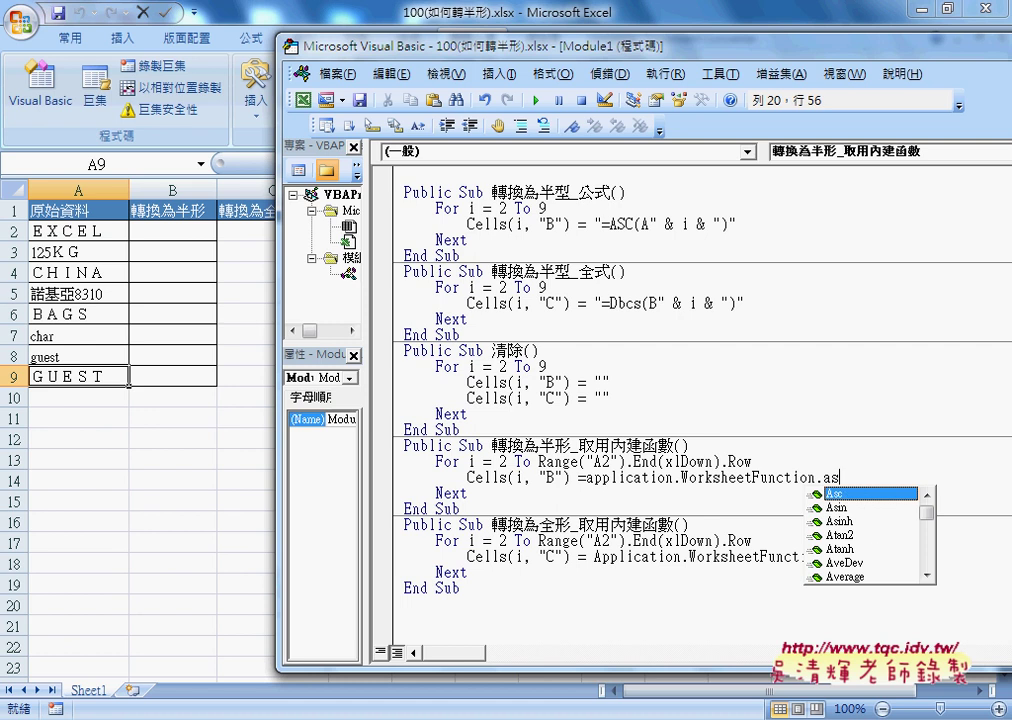
{"action": "type", "text": "c"}
{"action": "left_click_drag", "start_coordinate": [370, 50], "coordinate": [448, 55]}
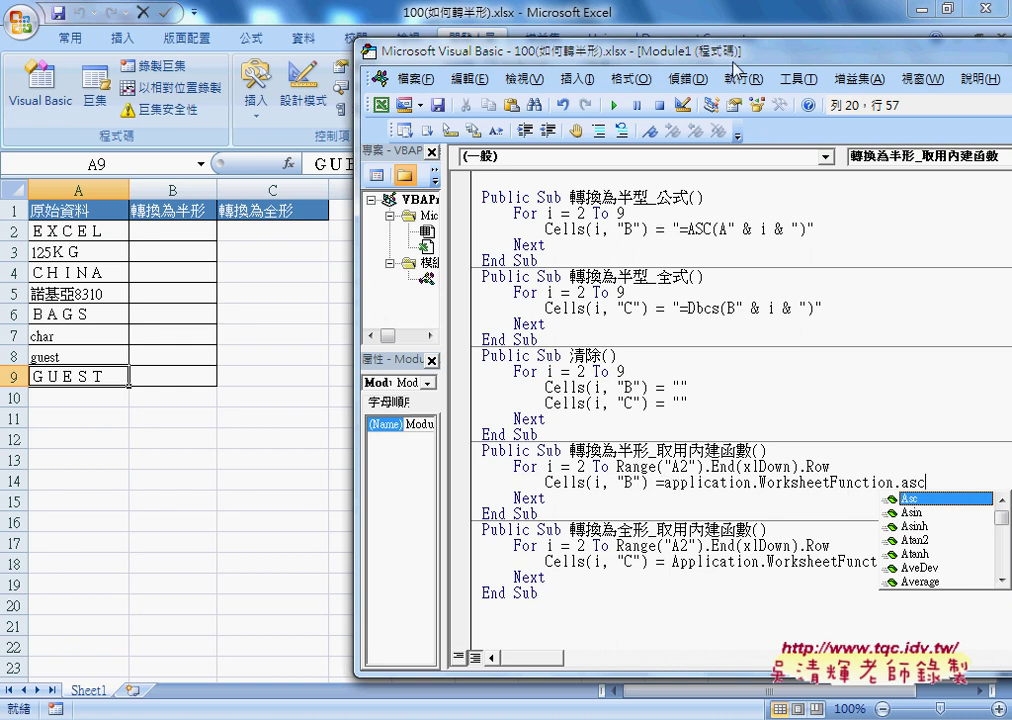
{"action": "left_click_drag", "start_coordinate": [734, 60], "coordinate": [499, 32]}
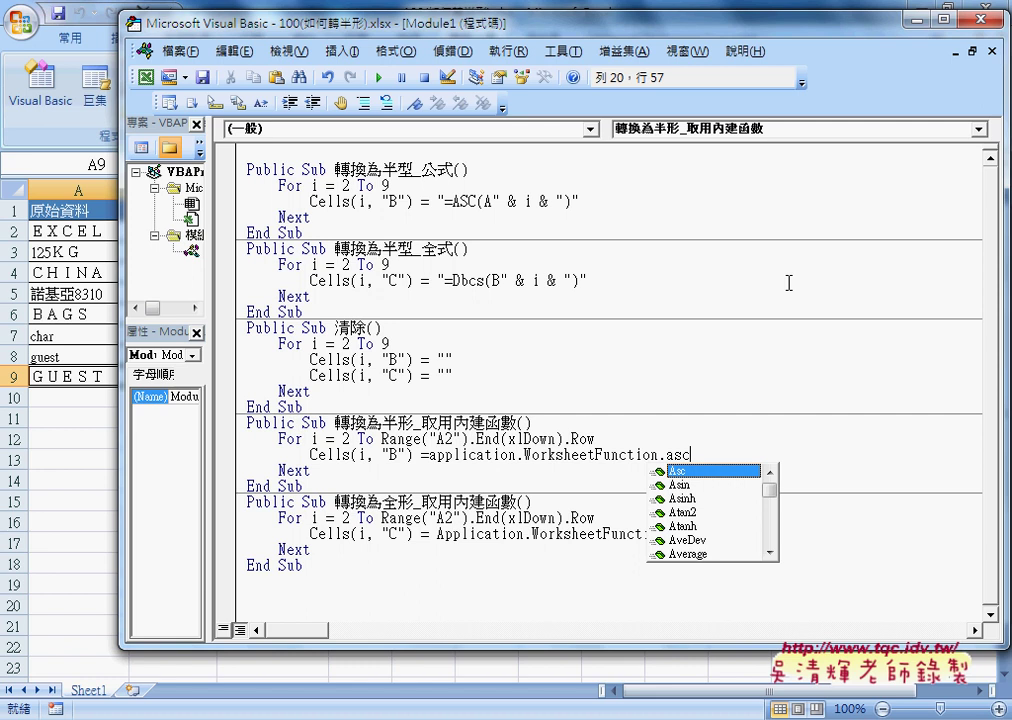
Complete the Asc call so it reads Asc(Cells(i, "A")) and let it auto-format
{"action": "type", "text": "("}
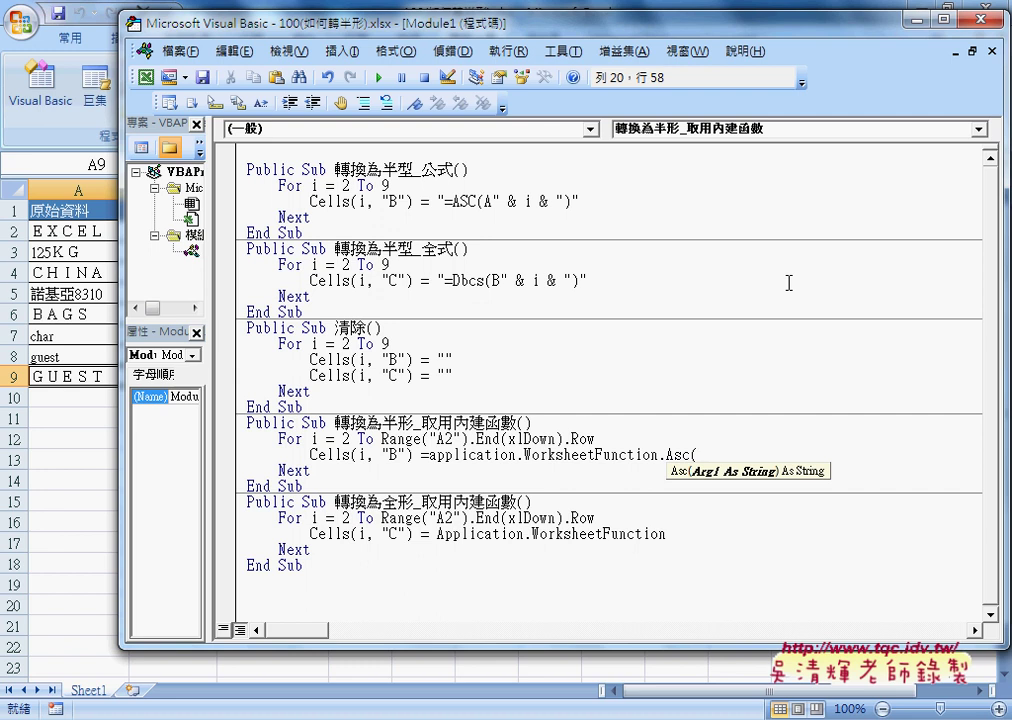
{"action": "left_click_drag", "start_coordinate": [442, 32], "coordinate": [590, 40]}
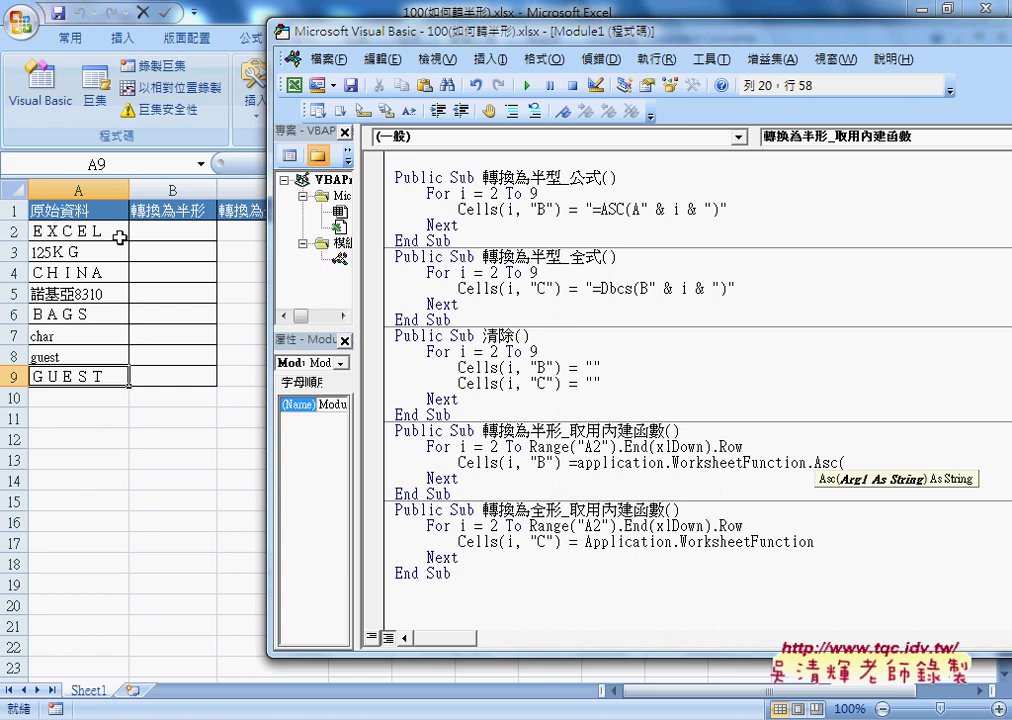
{"action": "type", "text": "c"}
{"action": "type", "text": "ells"}
{"action": "type", "text": "("}
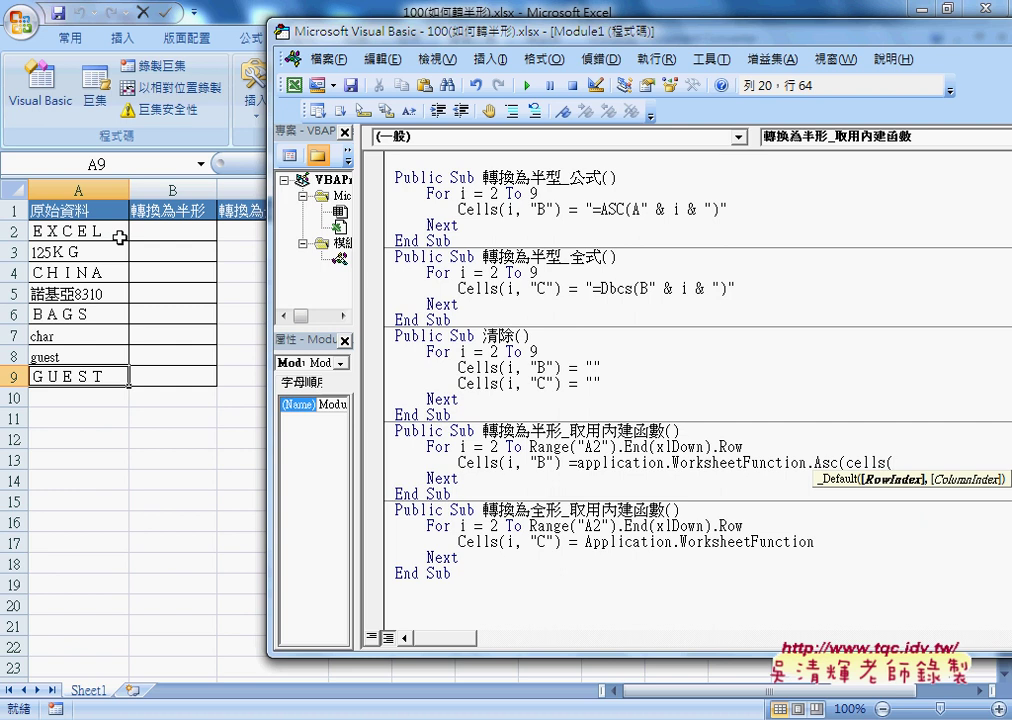
{"action": "type", "text": "i"}
{"action": "type", "text": ","}
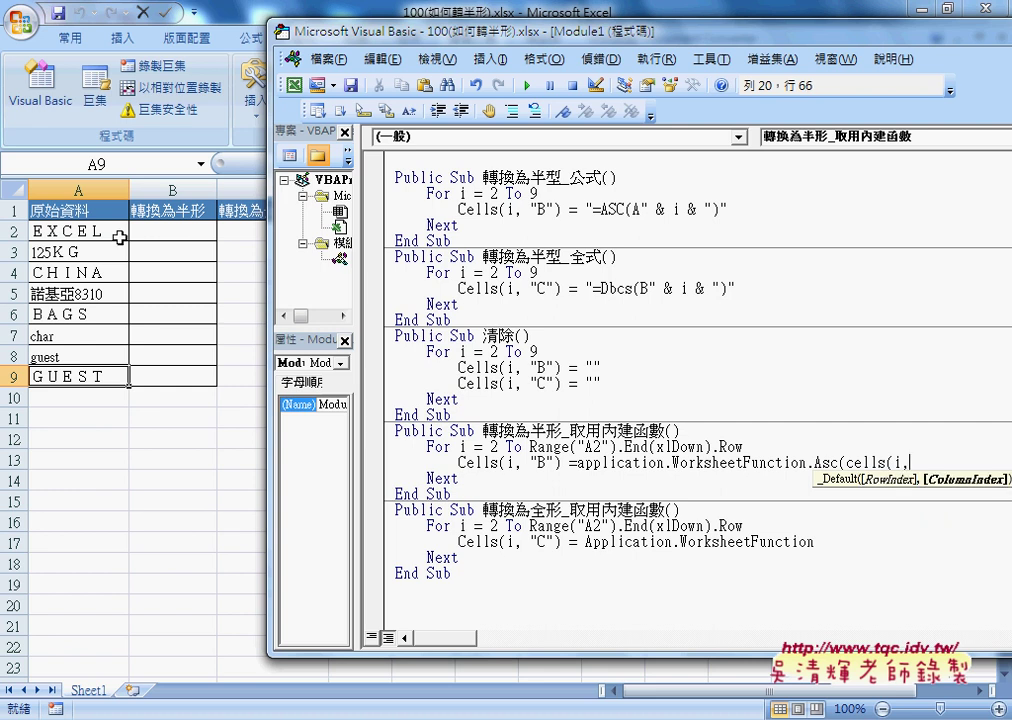
{"action": "type", "text": "\"A\""}
{"action": "type", "text": ")"}
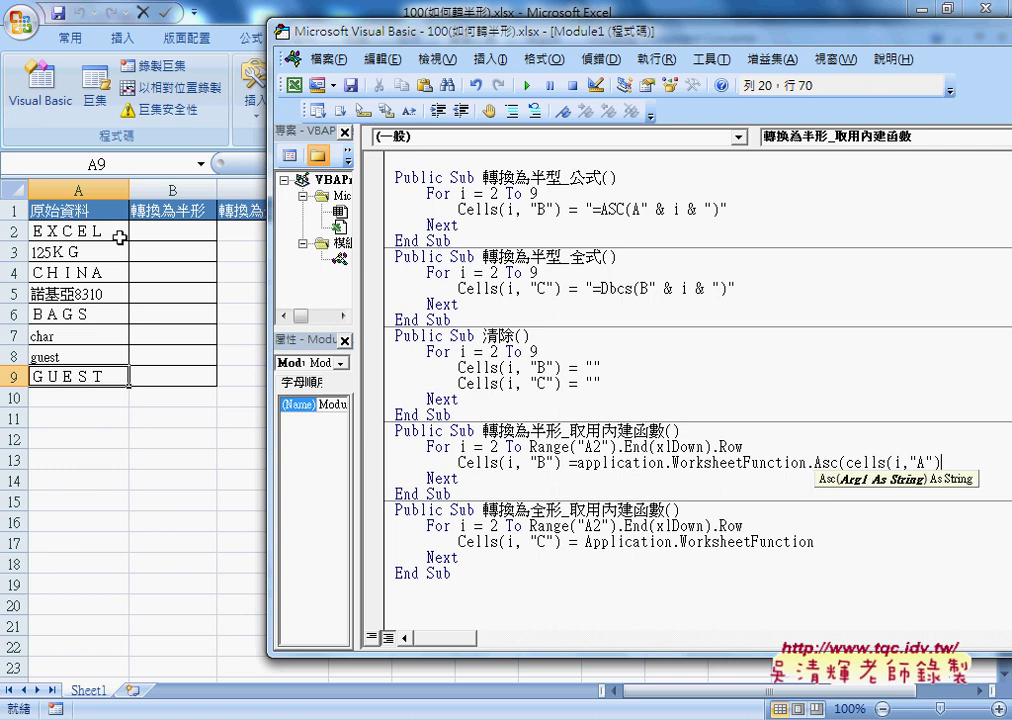
{"action": "type", "text": ")"}
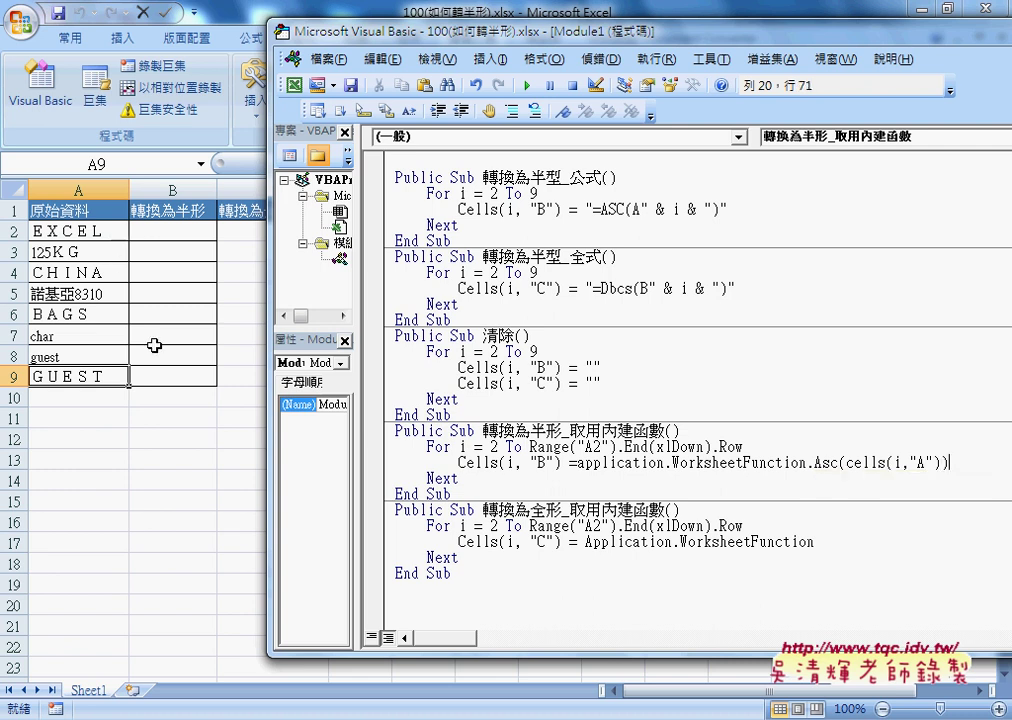
{"action": "left_click", "coordinate": [541, 505]}
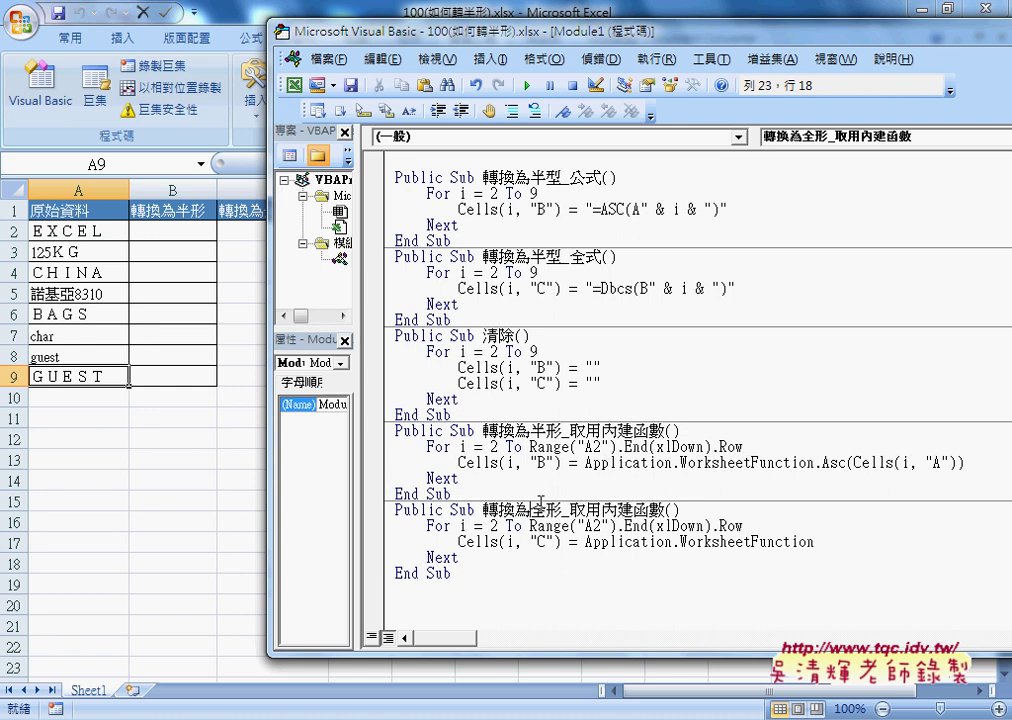
{"action": "left_click_drag", "start_coordinate": [586, 462], "coordinate": [964, 463]}
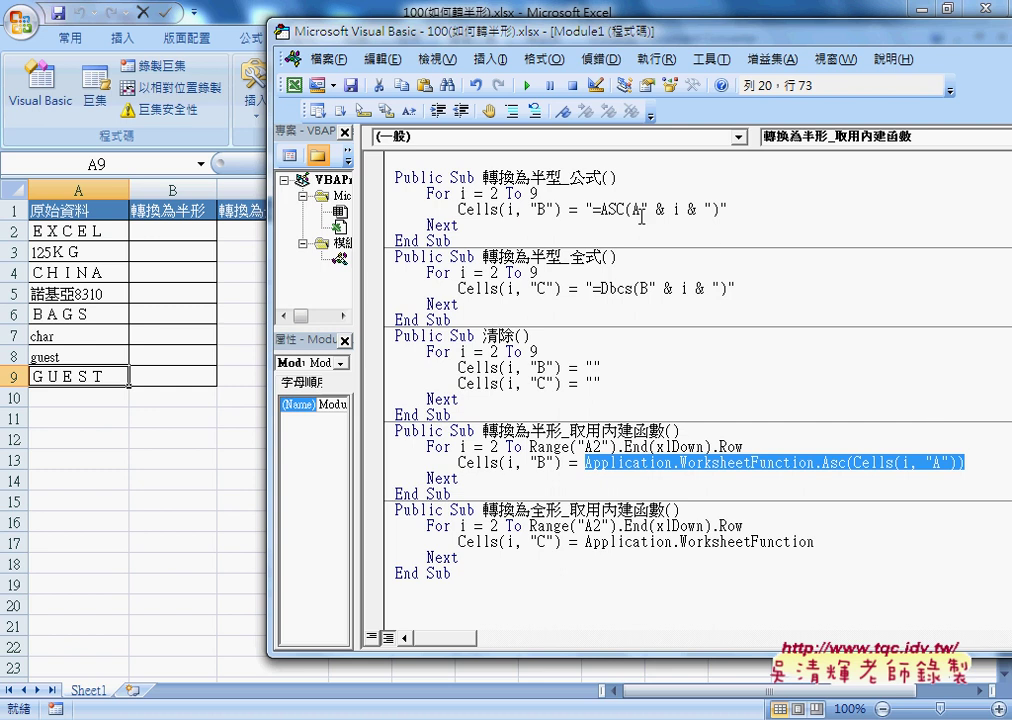
{"action": "left_click_drag", "start_coordinate": [586, 209], "coordinate": [759, 215]}
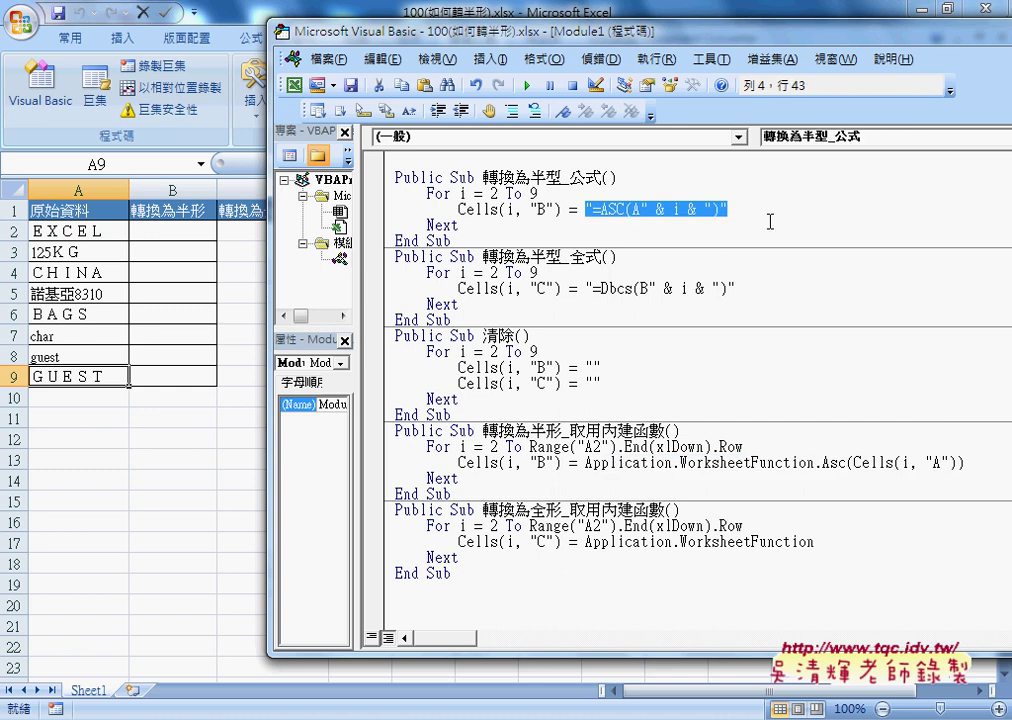
Run the first conversion macro and view column B refilled with half-width text
{"action": "left_click_drag", "start_coordinate": [608, 36], "coordinate": [661, 40]}
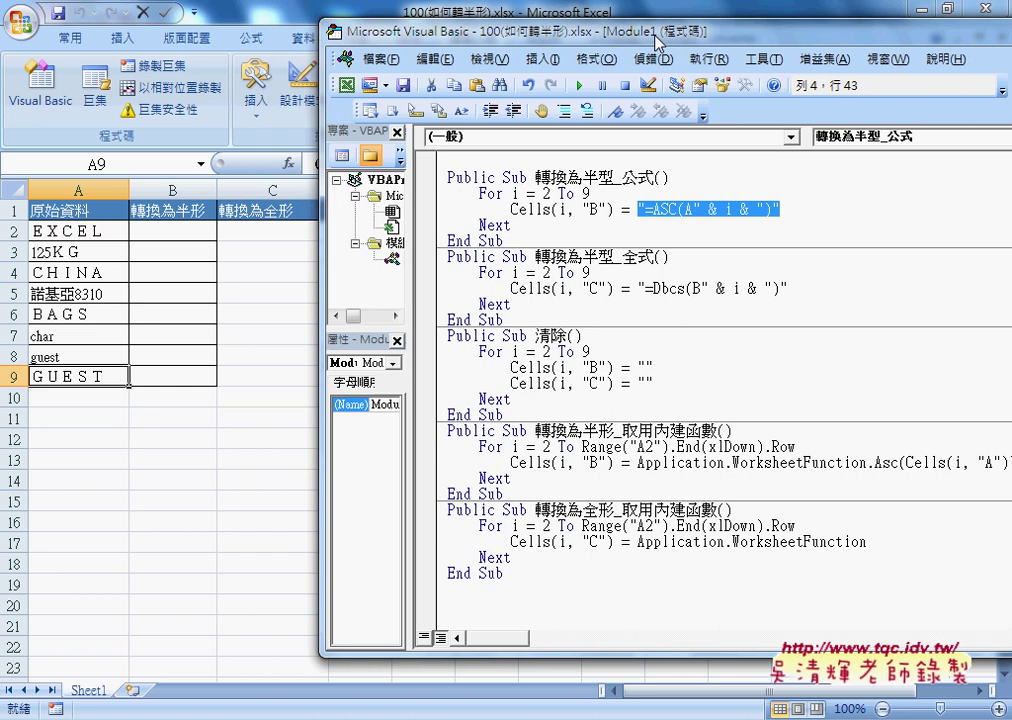
{"action": "left_click", "coordinate": [676, 210]}
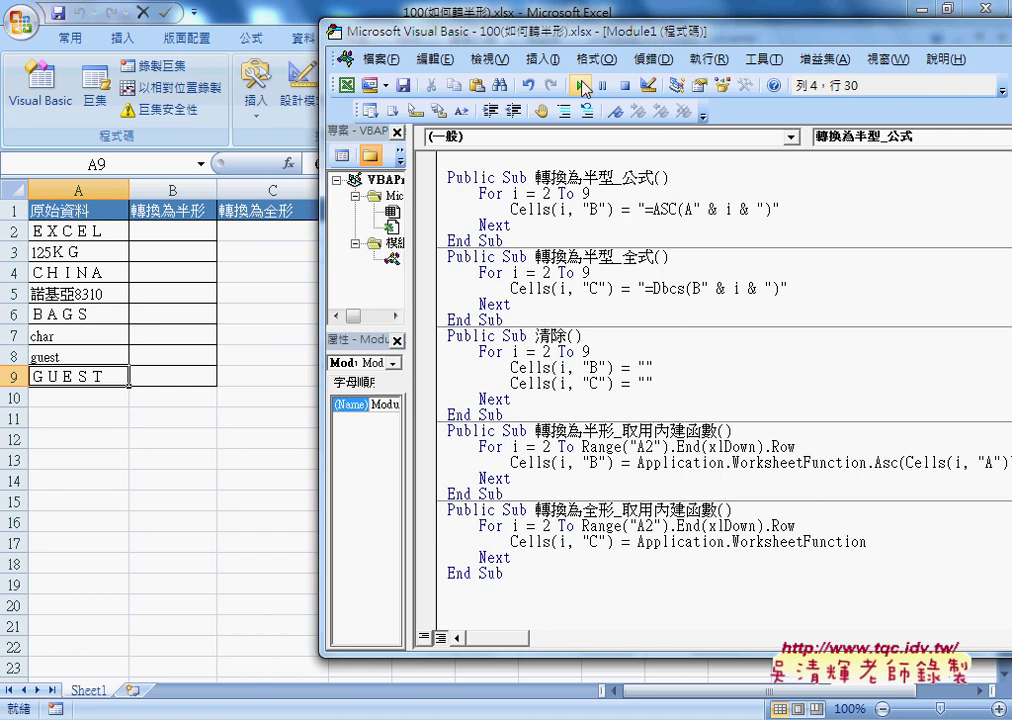
{"action": "left_click", "coordinate": [583, 87]}
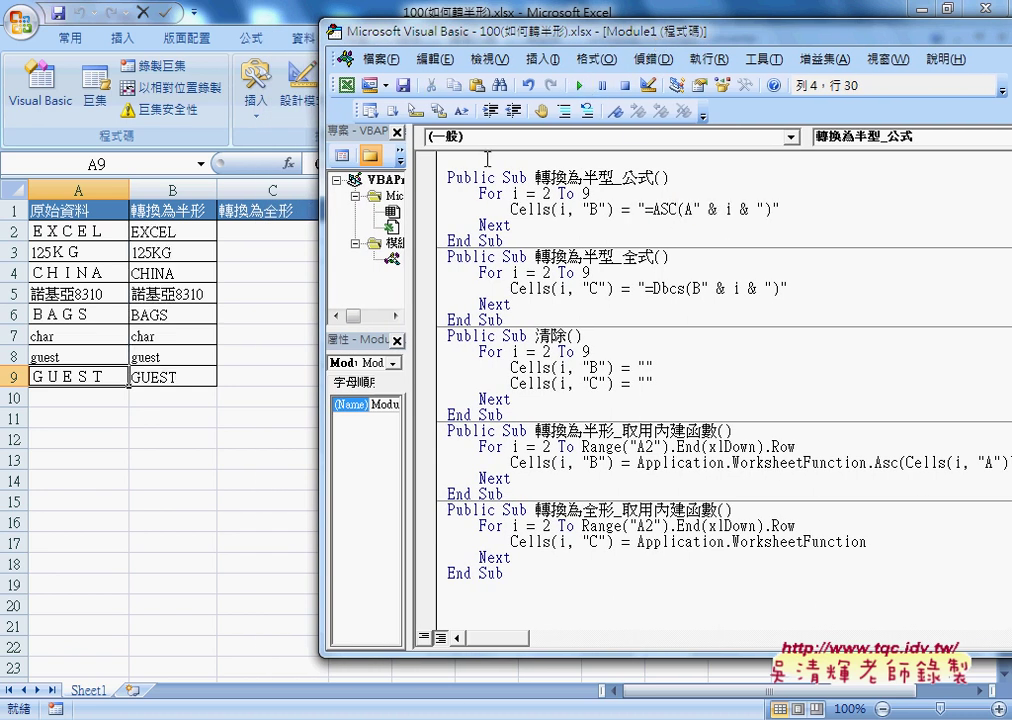
{"action": "mouse_move", "coordinate": [428, 46]}
{"action": "left_mouse_down"}
{"action": "mouse_move", "coordinate": [496, 54]}
{"action": "mouse_move", "coordinate": [552, 31]}
{"action": "left_mouse_up"}
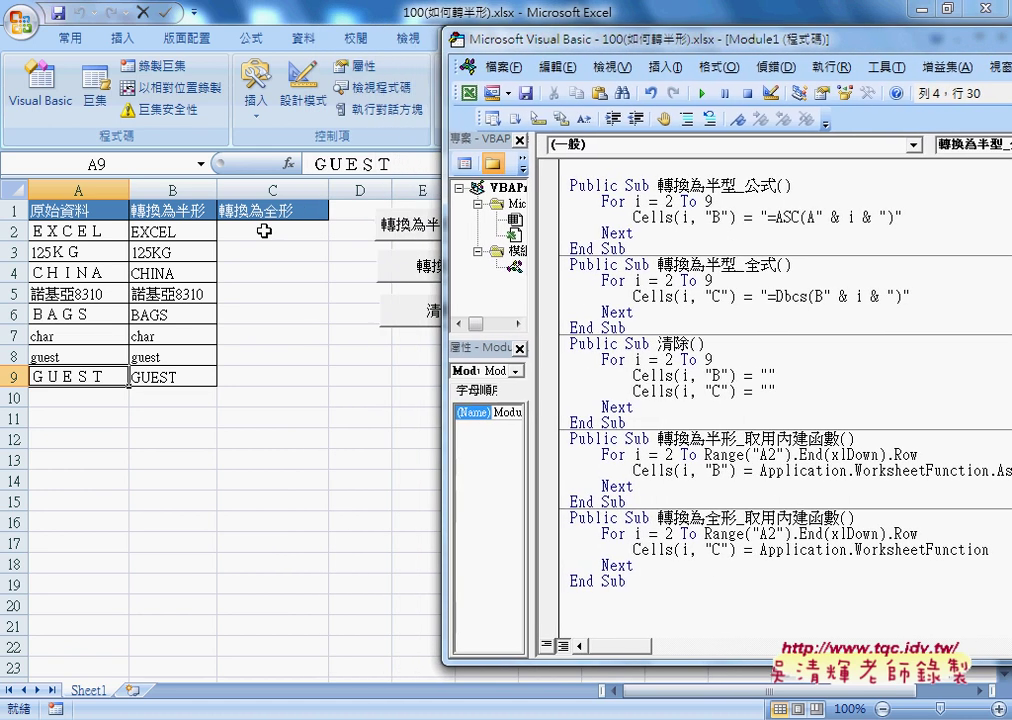
Run the built-in-function half-width macro 轉換為半形_取用內建函數
{"action": "left_click", "coordinate": [184, 232]}
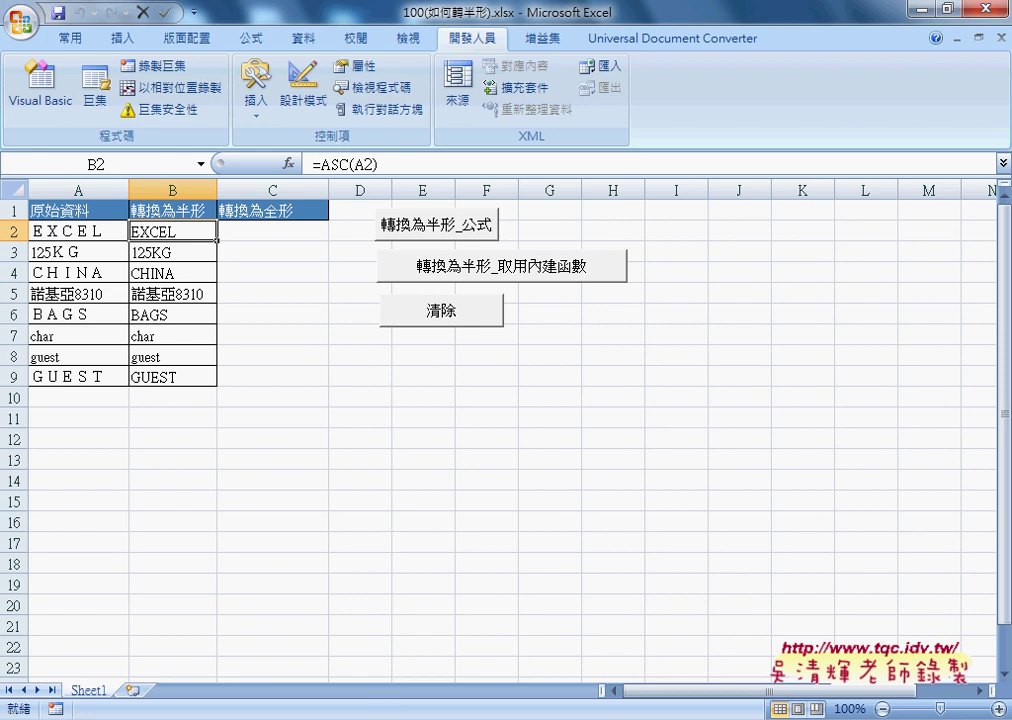
{"action": "mouse_move", "coordinate": [457, 716]}
{"action": "left_click", "coordinate": [557, 640]}
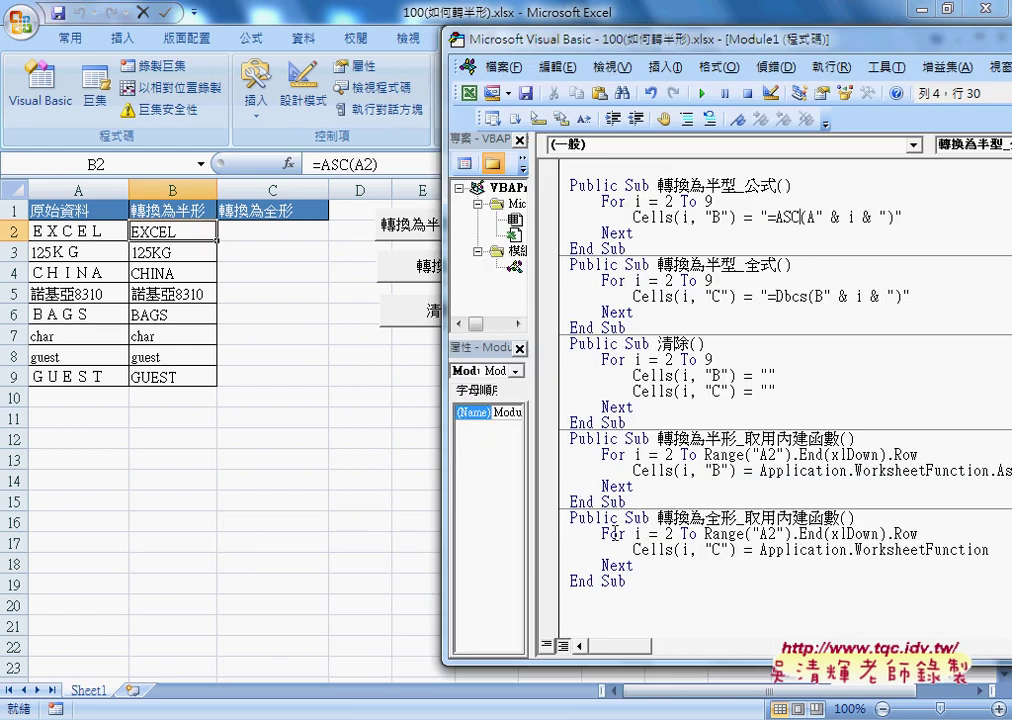
{"action": "left_click", "coordinate": [731, 470]}
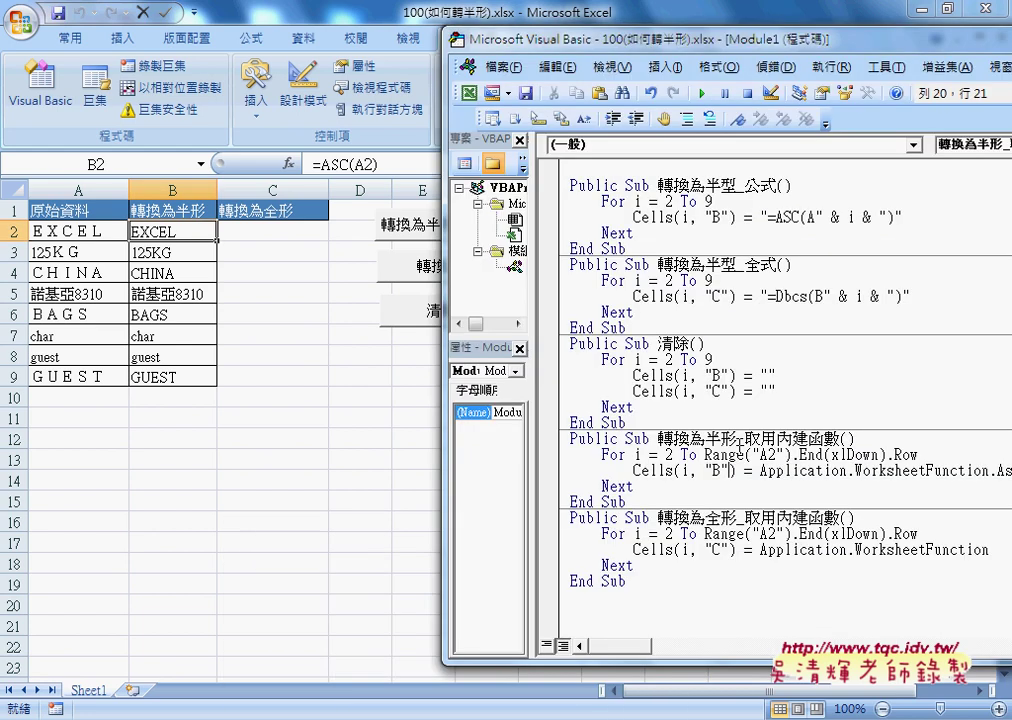
{"action": "left_click", "coordinate": [704, 94]}
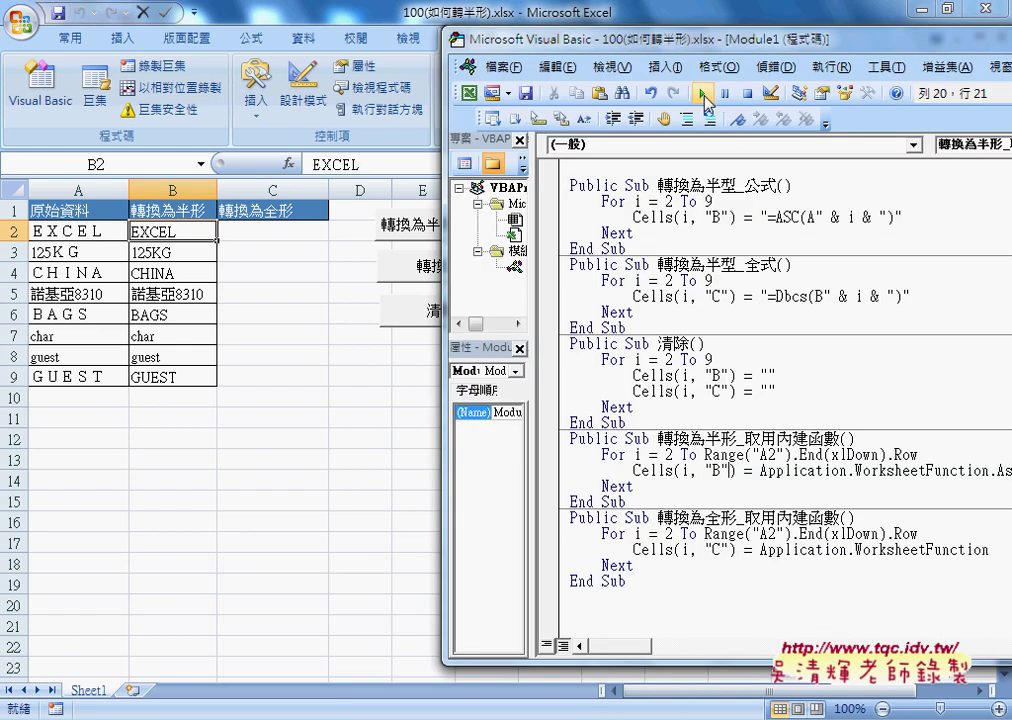
Confirm B2, B3 and B4 hold plain values like EXCEL and 125KG, not formulas
{"action": "left_click", "coordinate": [222, 232]}
{"action": "left_click", "coordinate": [183, 236]}
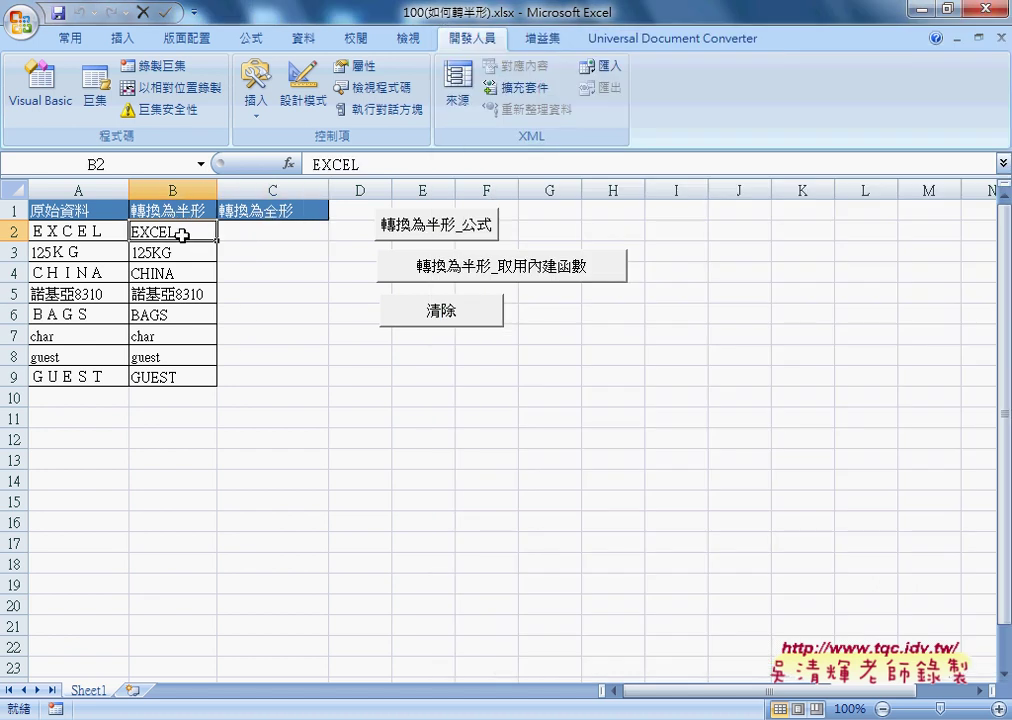
{"action": "left_click", "coordinate": [151, 253]}
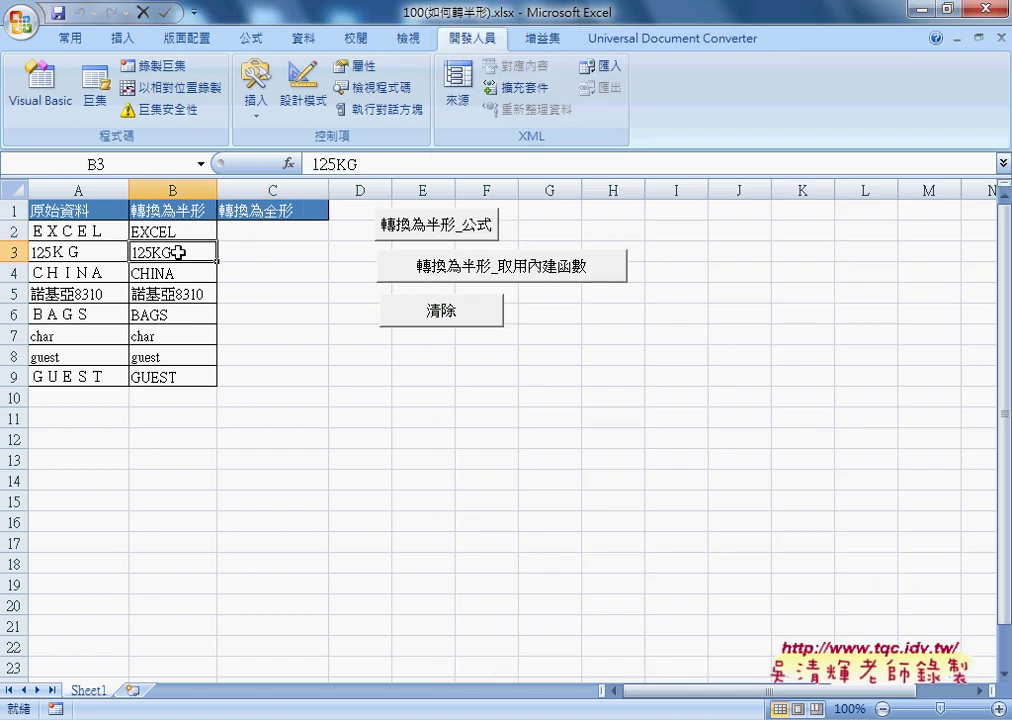
{"action": "left_click", "coordinate": [148, 273]}
{"action": "left_click", "coordinate": [186, 232]}
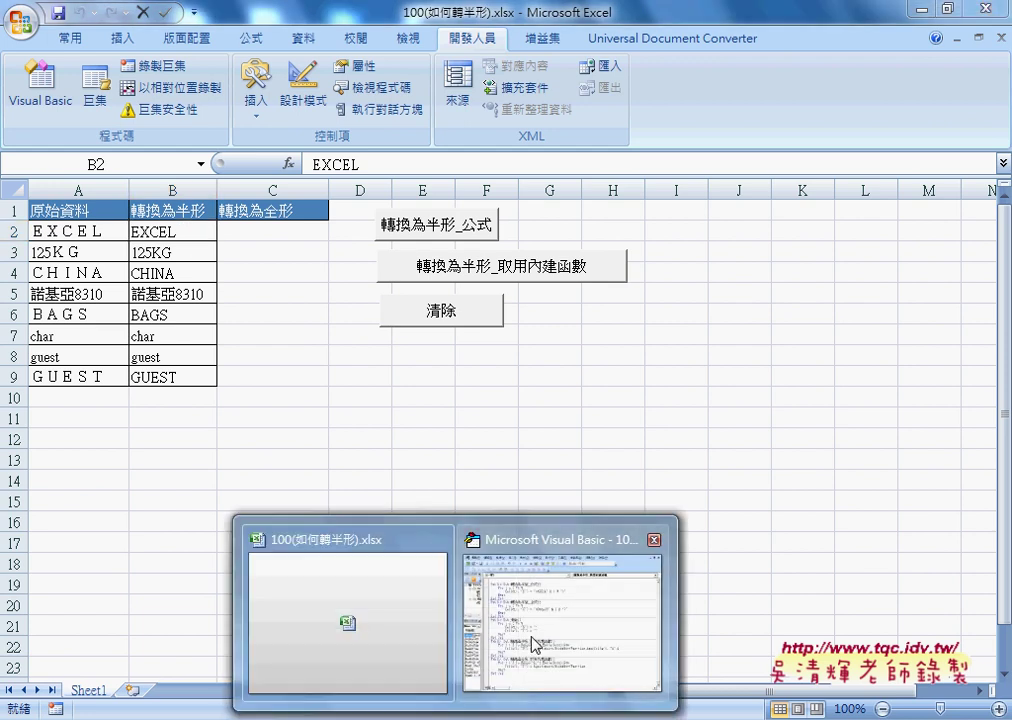
{"action": "left_click", "coordinate": [565, 580]}
Rerun the ASC formula macro 轉換為半型_公式
{"action": "left_click_drag", "start_coordinate": [767, 217], "coordinate": [895, 218]}
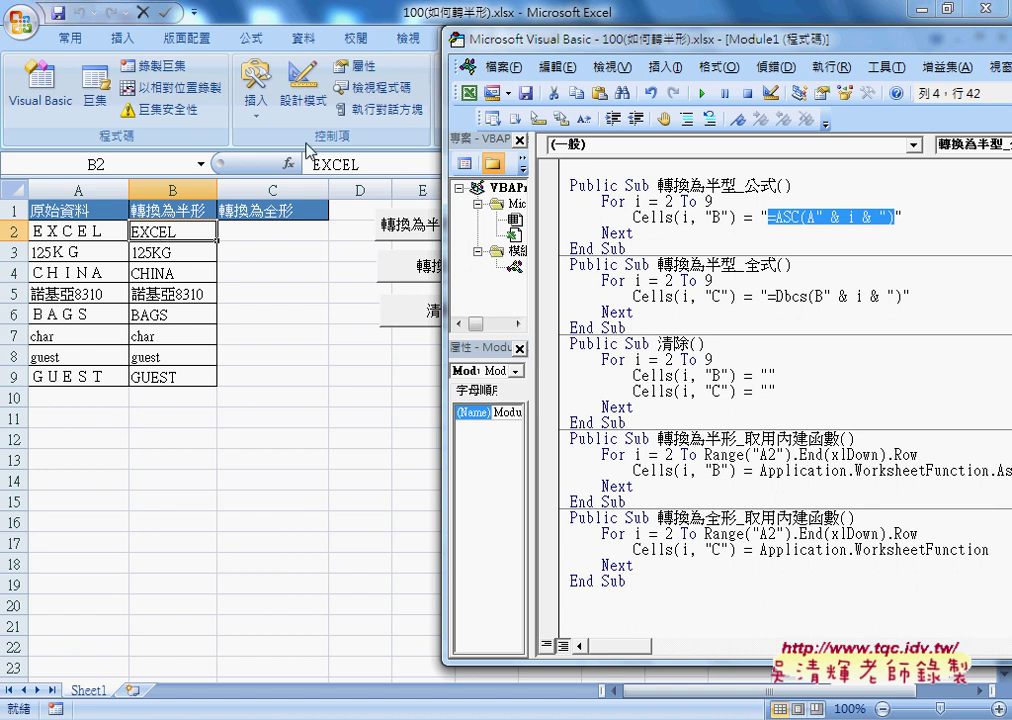
{"action": "left_click", "coordinate": [736, 217]}
{"action": "left_click", "coordinate": [704, 96]}
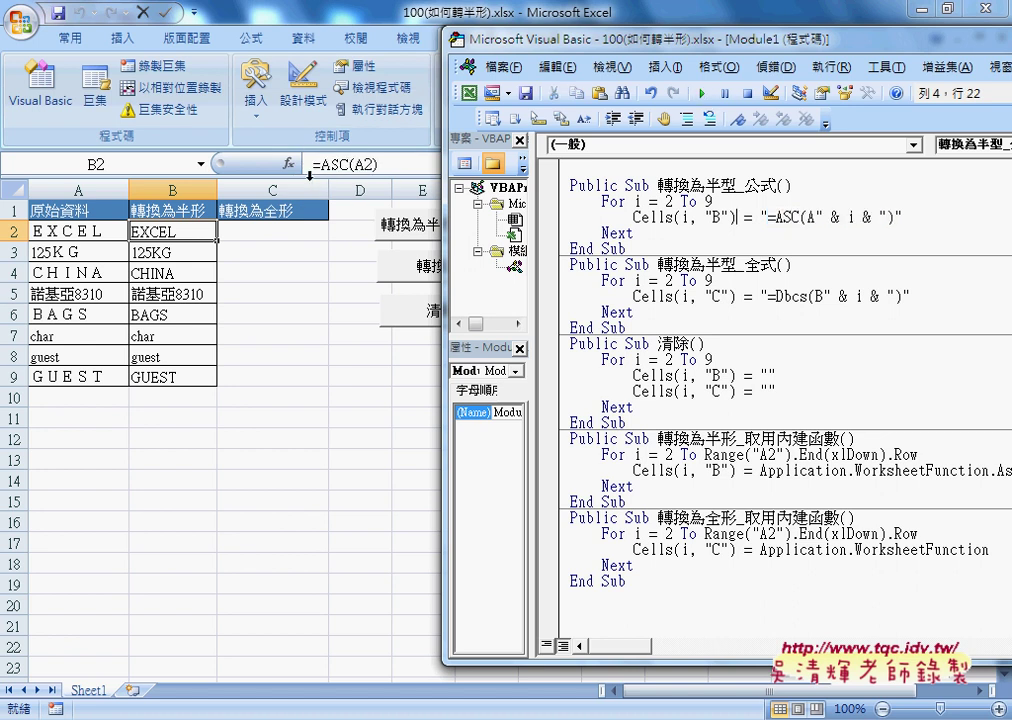
Rerun 轉換為半形_取用內建函數 so column B holds plain half-width values
{"action": "left_click", "coordinate": [782, 470]}
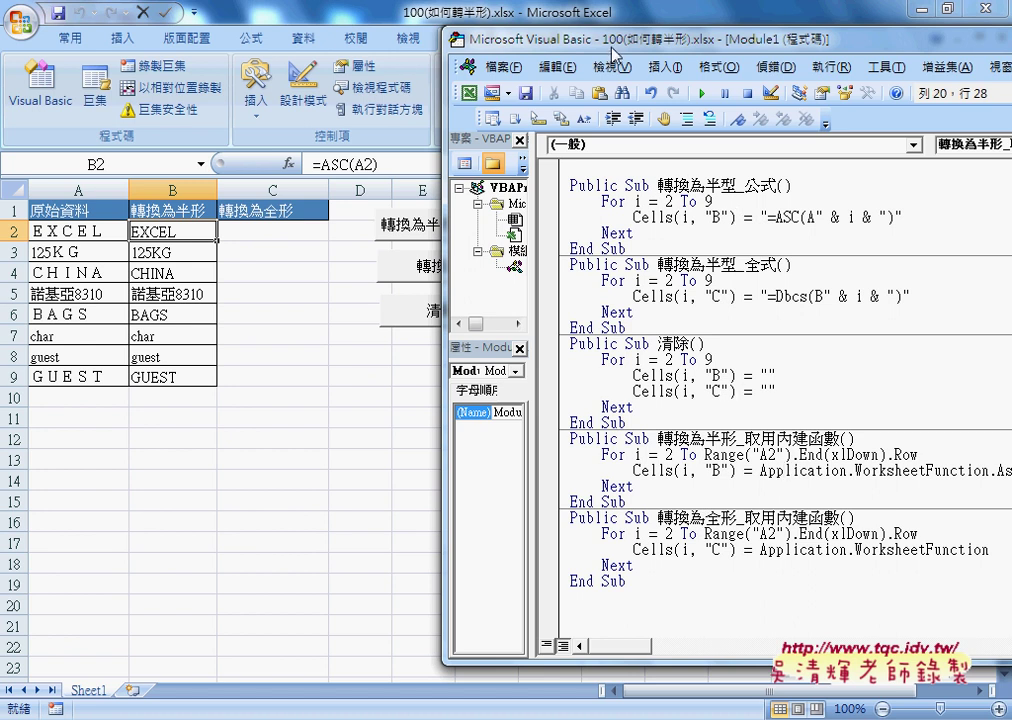
{"action": "left_click_drag", "start_coordinate": [485, 40], "coordinate": [409, 40]}
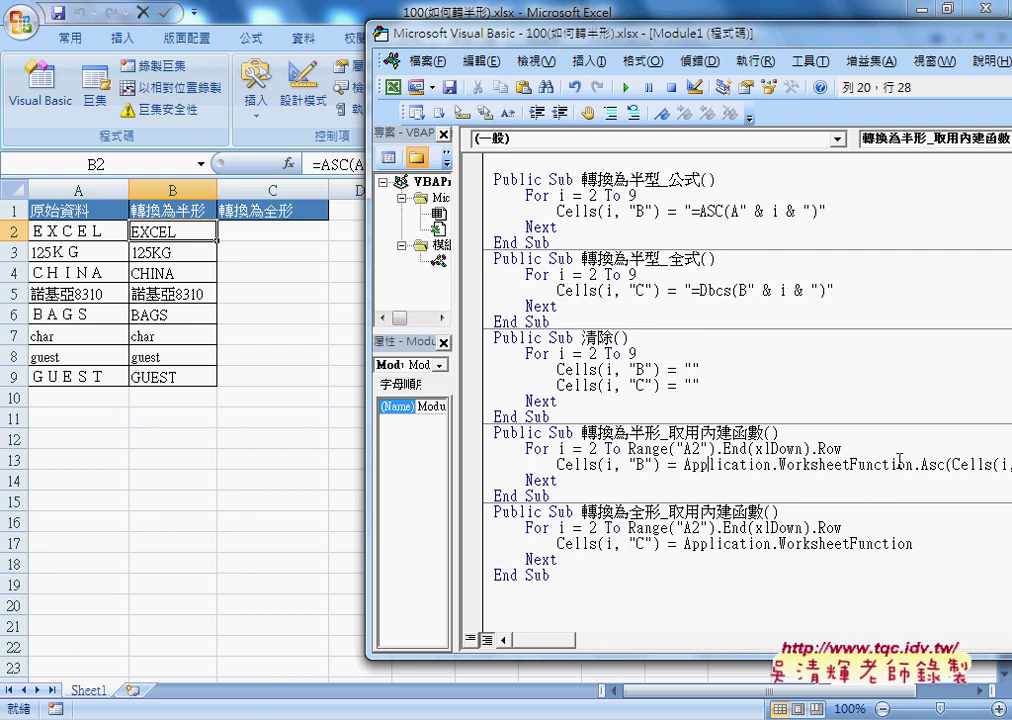
{"action": "left_click_drag", "start_coordinate": [660, 465], "coordinate": [557, 465]}
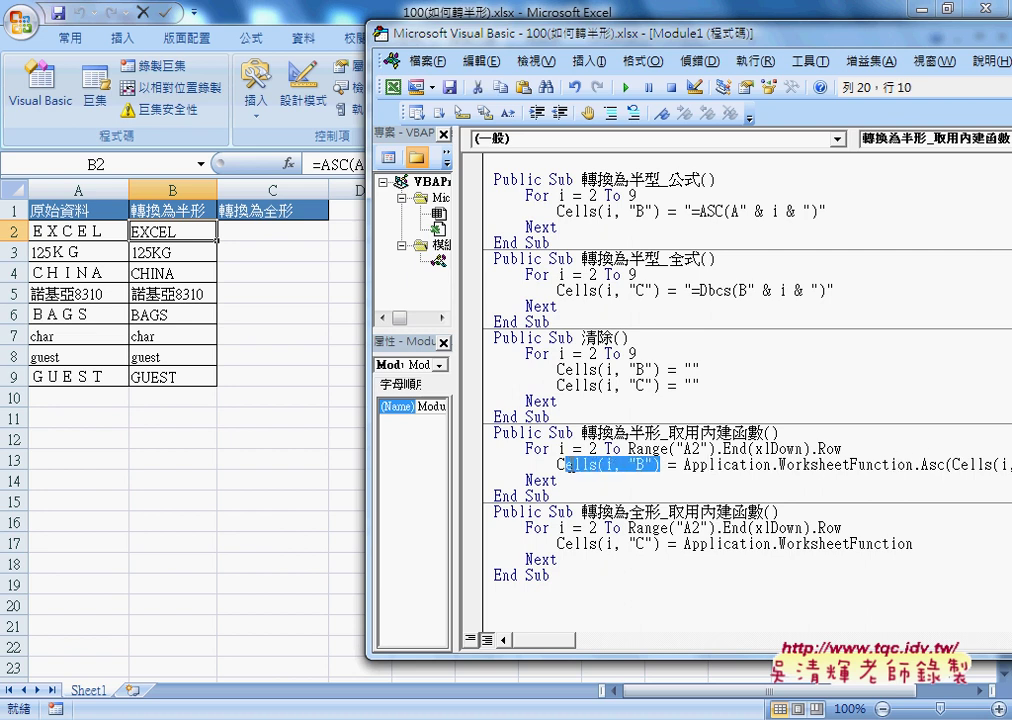
{"action": "left_click", "coordinate": [668, 465]}
{"action": "left_click", "coordinate": [627, 90]}
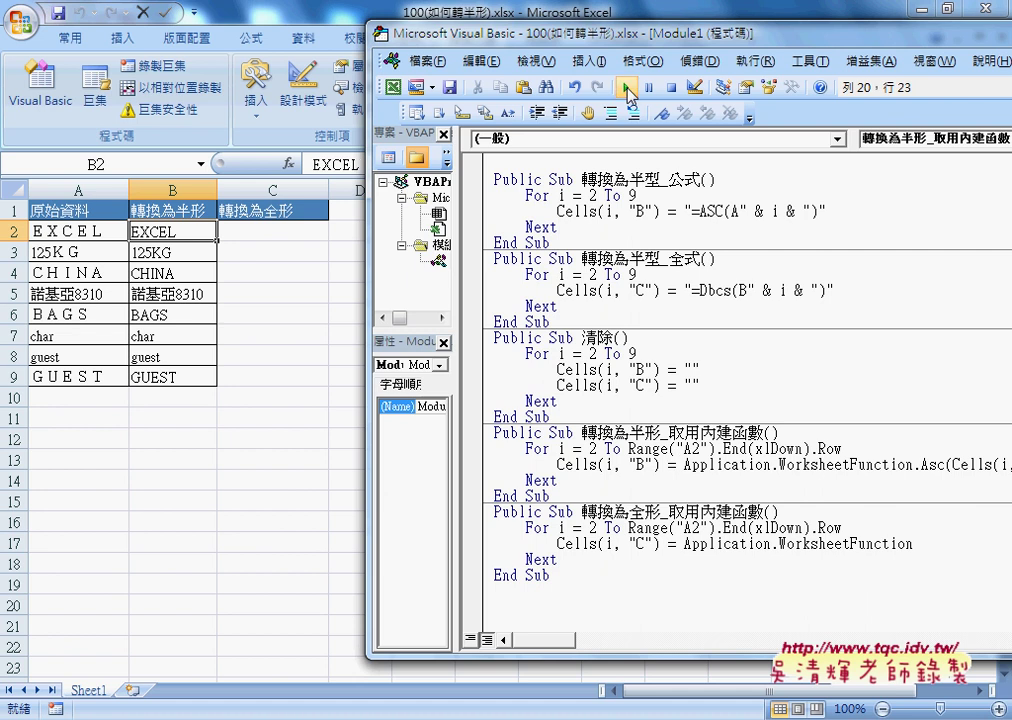
{"action": "left_click_drag", "start_coordinate": [474, 34], "coordinate": [540, 41]}
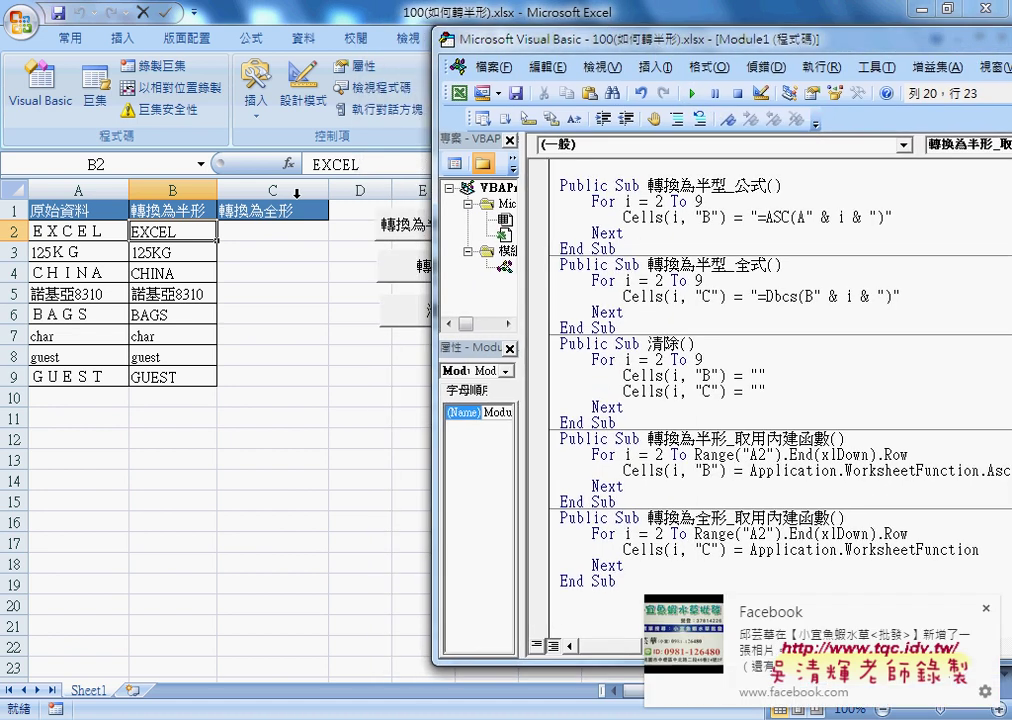
{"action": "left_click", "coordinate": [698, 470]}
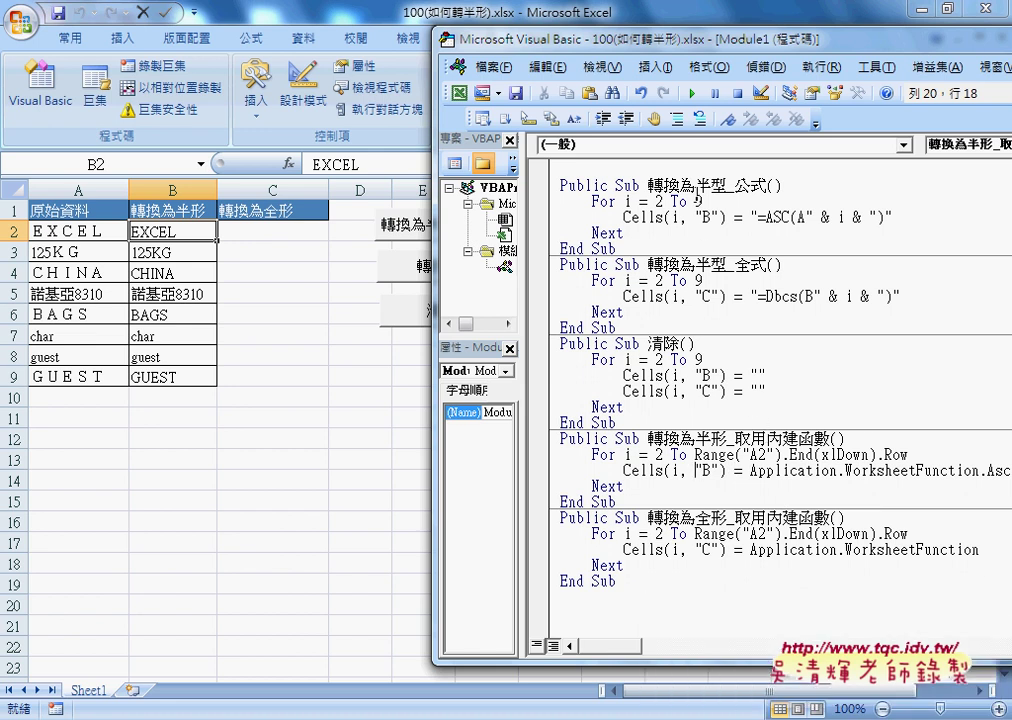
Compare the macro names and select the whole 轉換為半形_取用內建函數 Sub
{"action": "left_click_drag", "start_coordinate": [735, 186], "coordinate": [765, 186]}
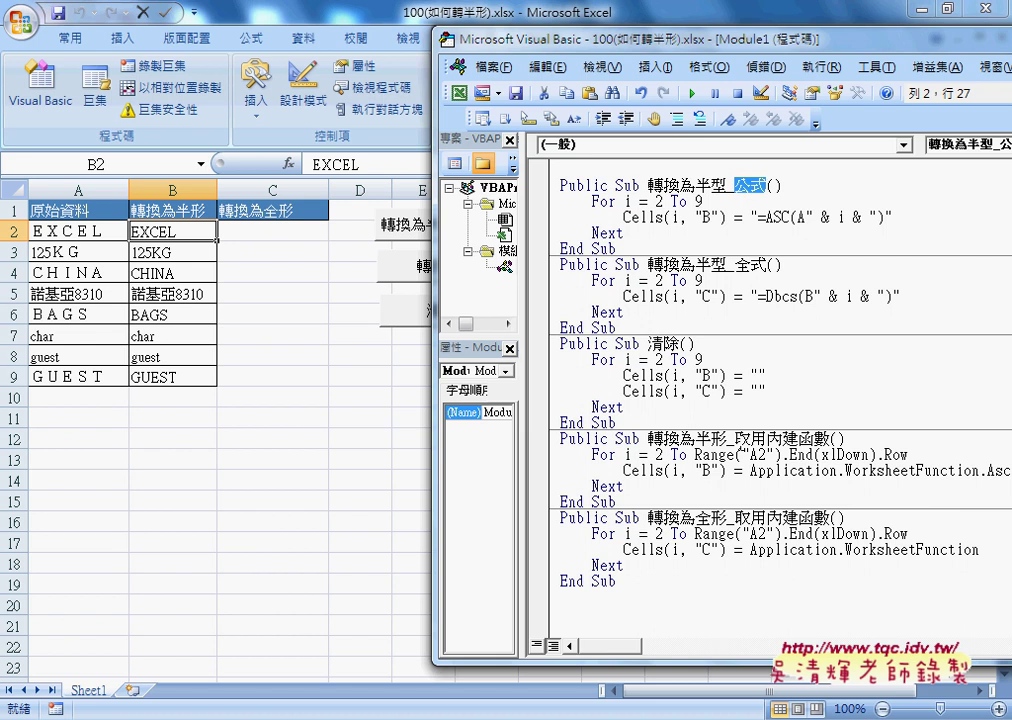
{"action": "left_click_drag", "start_coordinate": [735, 438], "coordinate": [831, 438]}
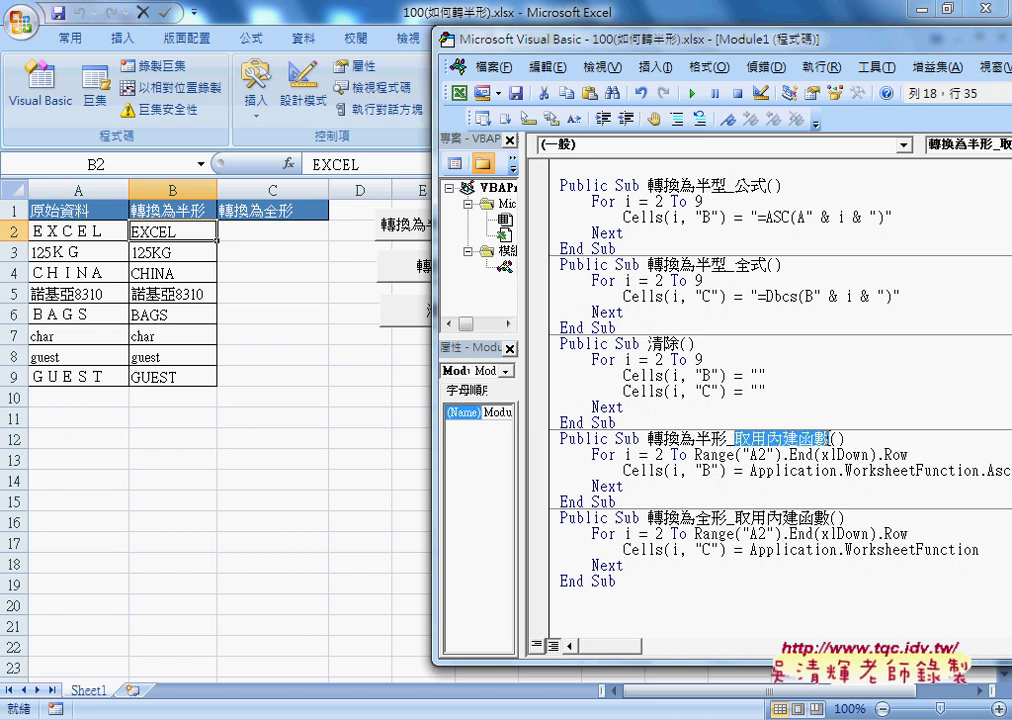
{"action": "left_click_drag", "start_coordinate": [673, 497], "coordinate": [558, 438]}
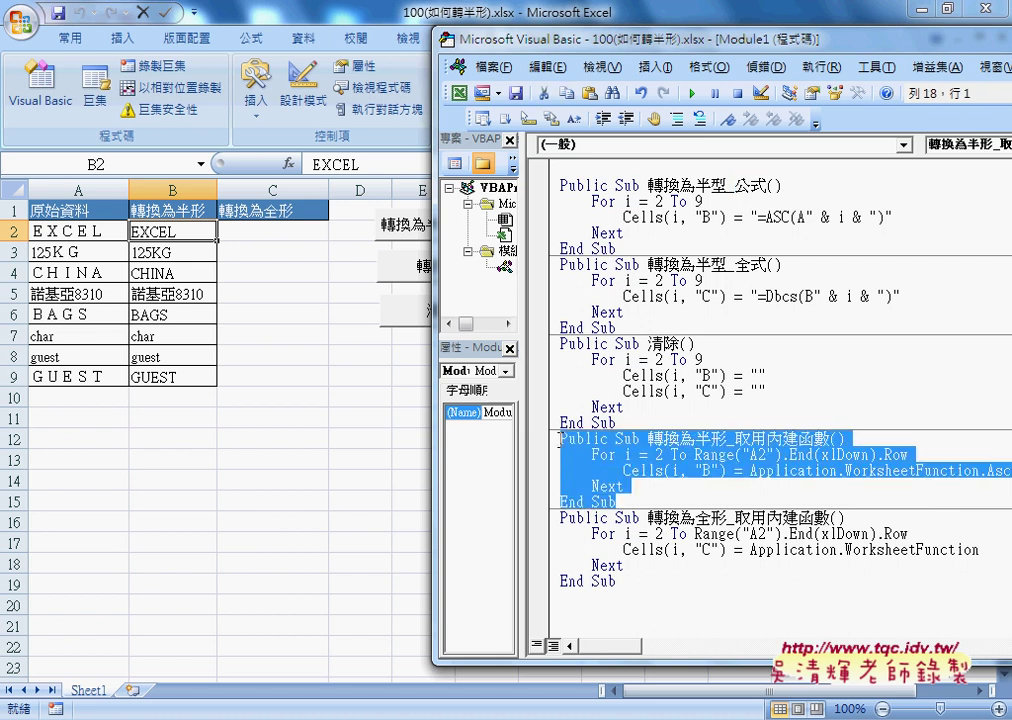
Cut the selected Sub and paste it directly after the first macro's End Sub
{"action": "right_click", "coordinate": [598, 456]}
{"action": "left_click", "coordinate": [672, 122]}
{"action": "left_click", "coordinate": [654, 246]}
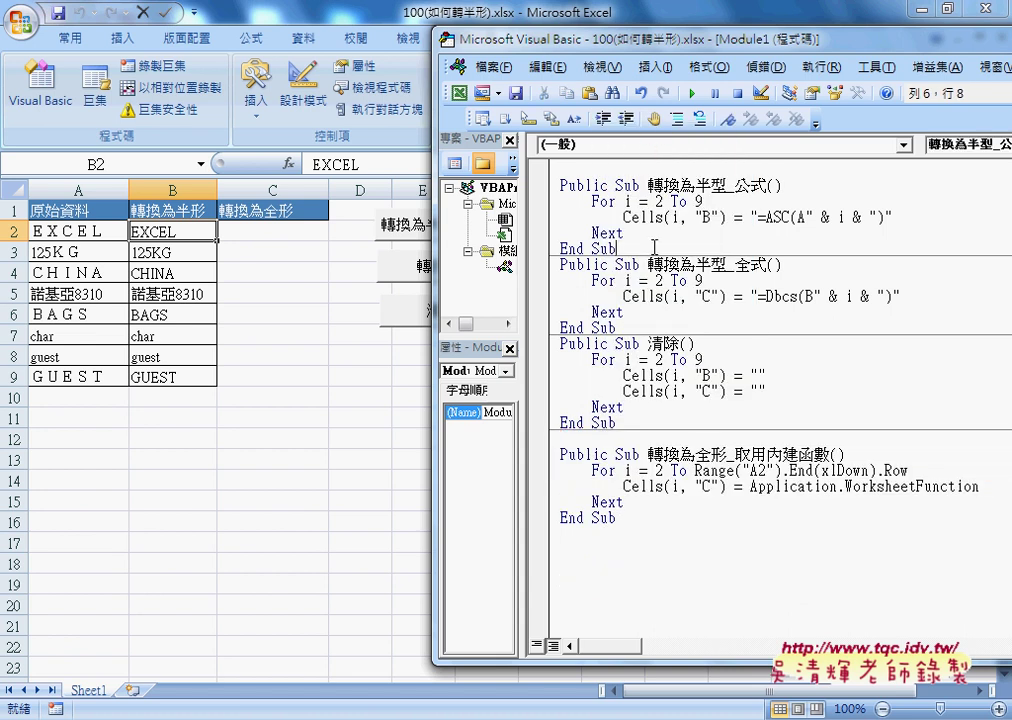
{"action": "key", "text": "Return"}
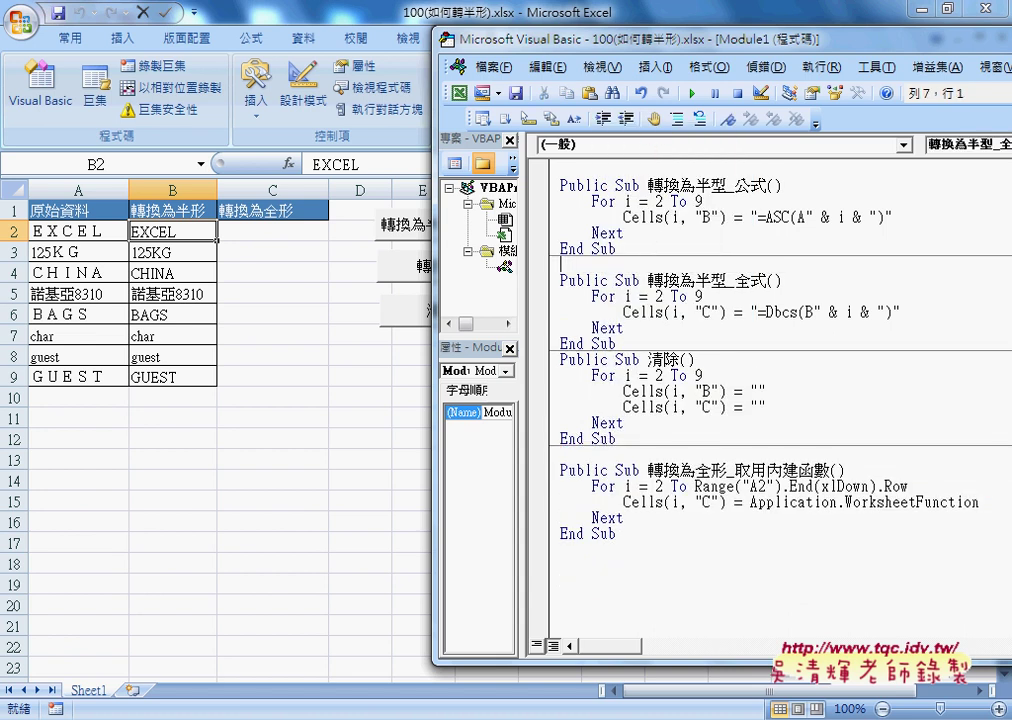
{"action": "key", "text": "ctrl+v"}
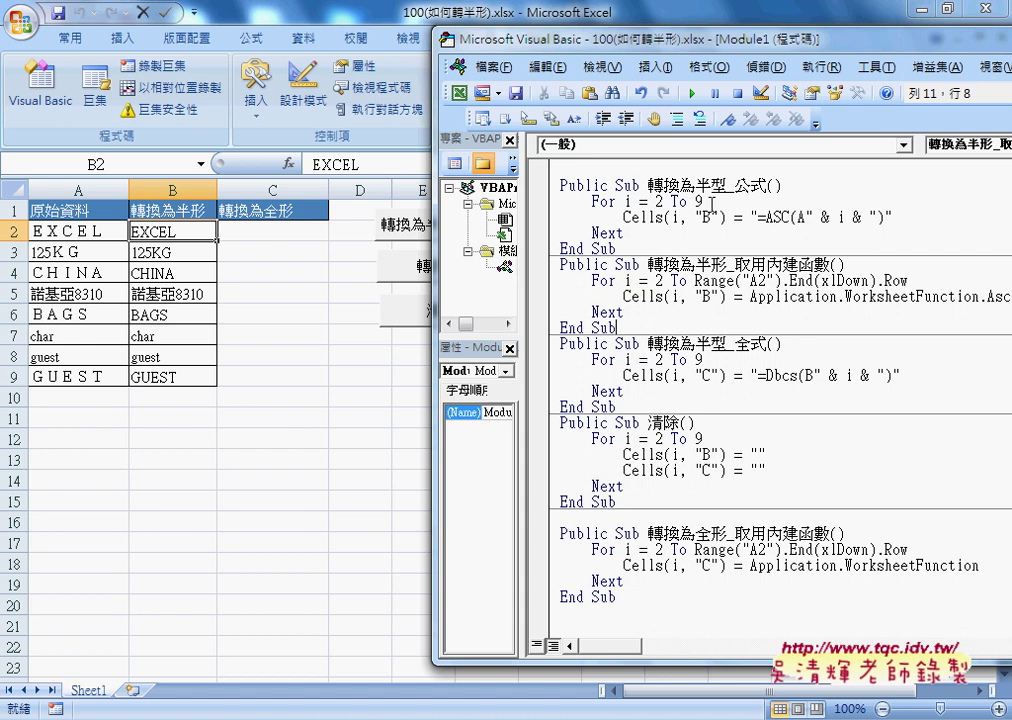
{"action": "left_click_drag", "start_coordinate": [735, 185], "coordinate": [764, 186]}
{"action": "left_click_drag", "start_coordinate": [735, 265], "coordinate": [828, 265]}
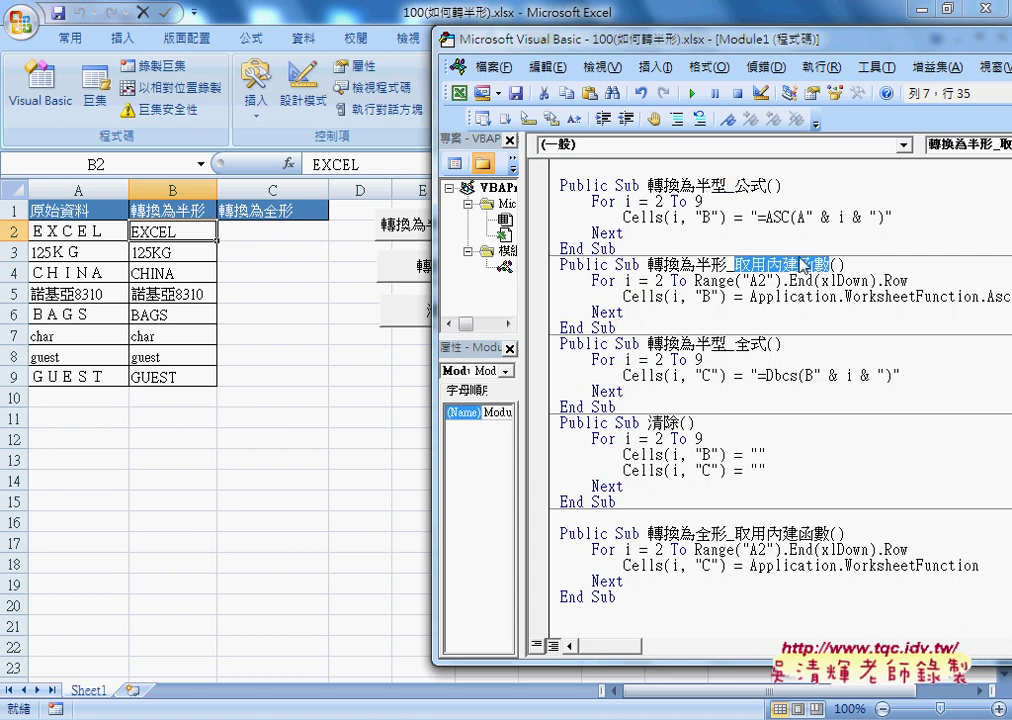
{"action": "left_click_drag", "start_coordinate": [526, 40], "coordinate": [587, 40]}
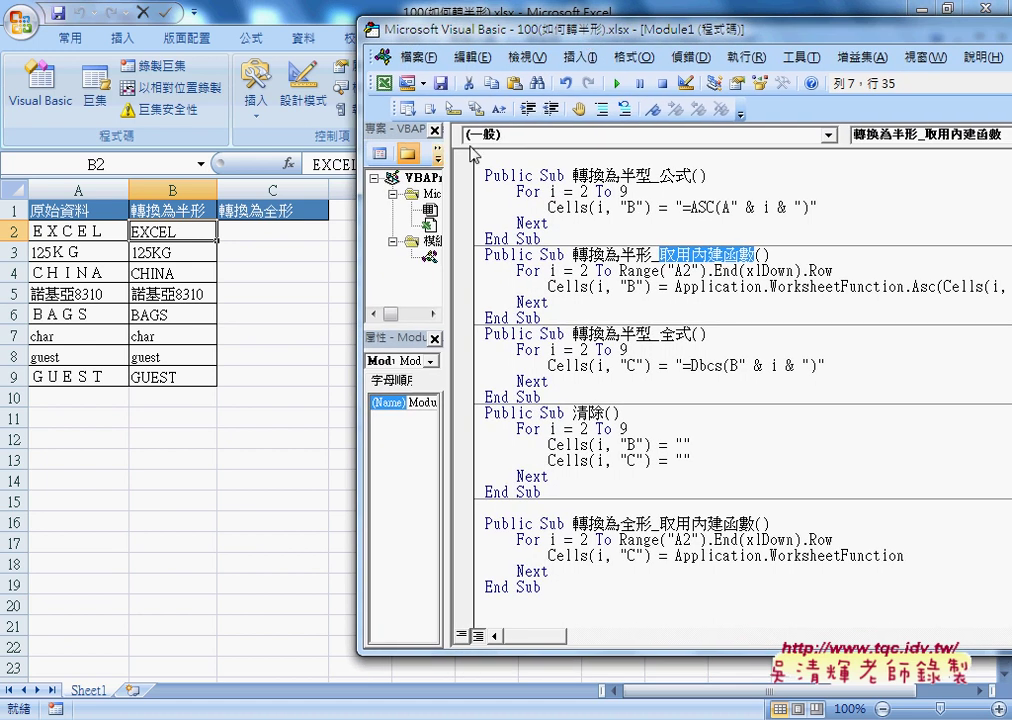
{"action": "left_click", "coordinate": [581, 270]}
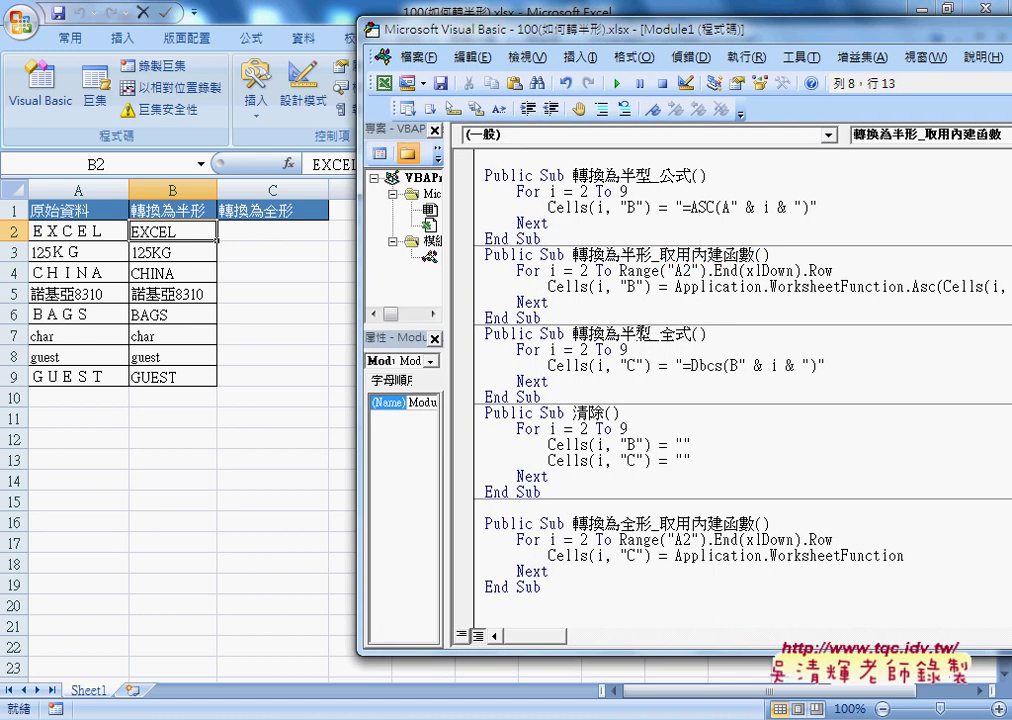
Rename the third macro from 轉換為半型_全式 to 轉換為半型_全形
{"action": "left_click", "coordinate": [658, 336]}
{"action": "left_click_drag", "start_coordinate": [676, 336], "coordinate": [692, 336]}
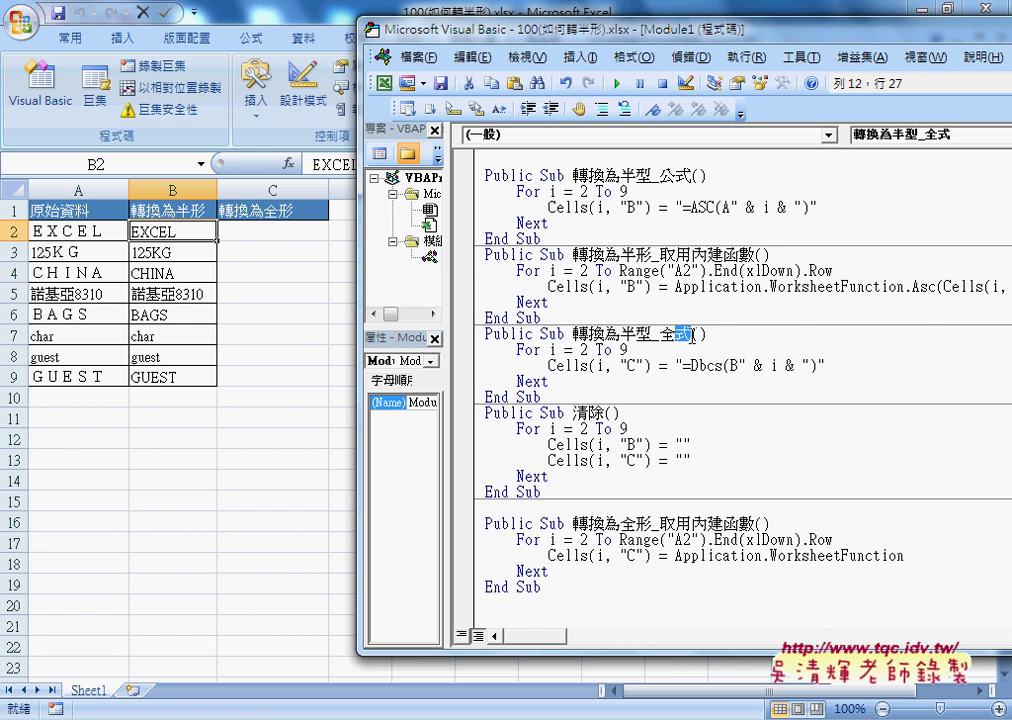
{"action": "left_click_drag", "start_coordinate": [692, 336], "coordinate": [706, 336]}
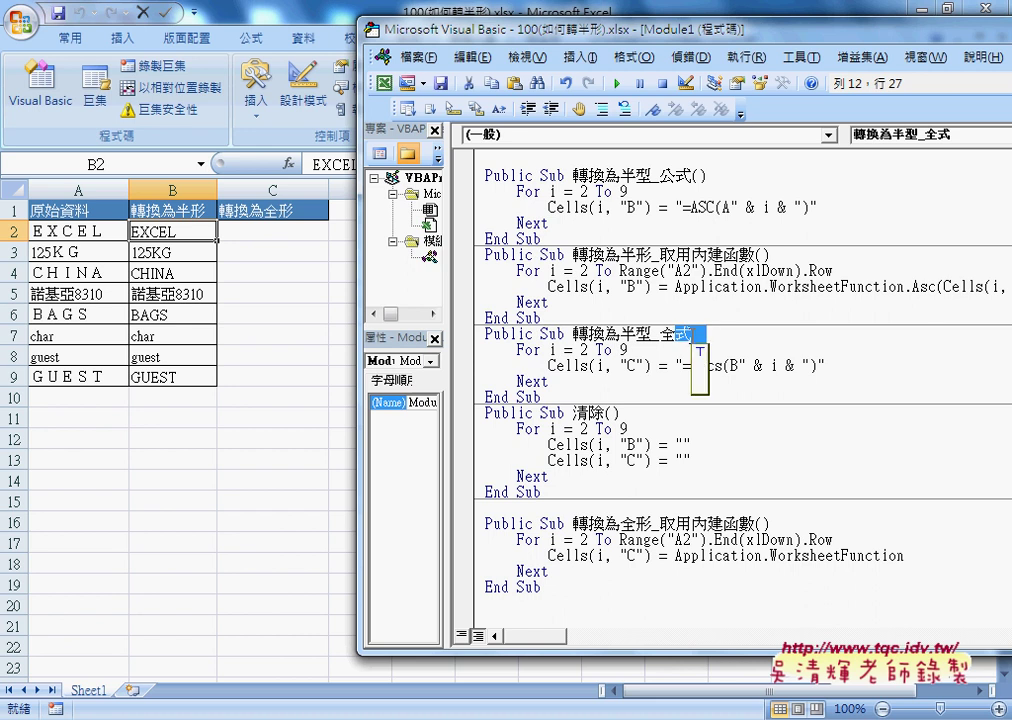
{"action": "type", "text": "型"}
{"action": "key", "text": "Return"}
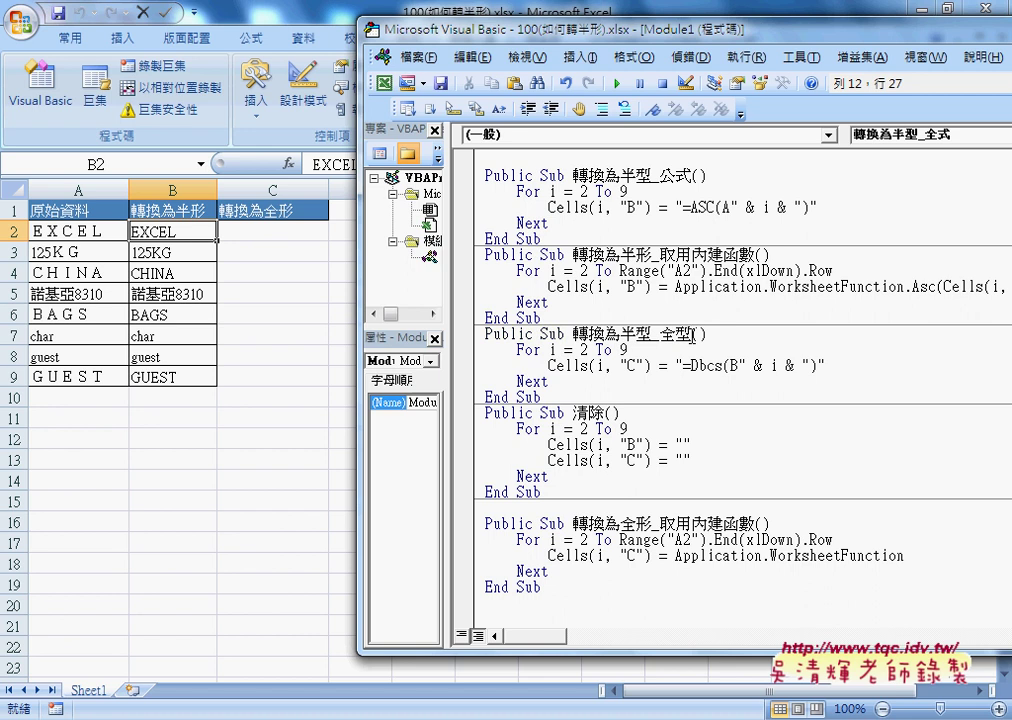
{"action": "left_click_drag", "start_coordinate": [693, 336], "coordinate": [677, 336]}
{"action": "left_click", "coordinate": [693, 336]}
{"action": "key", "text": "Down"}
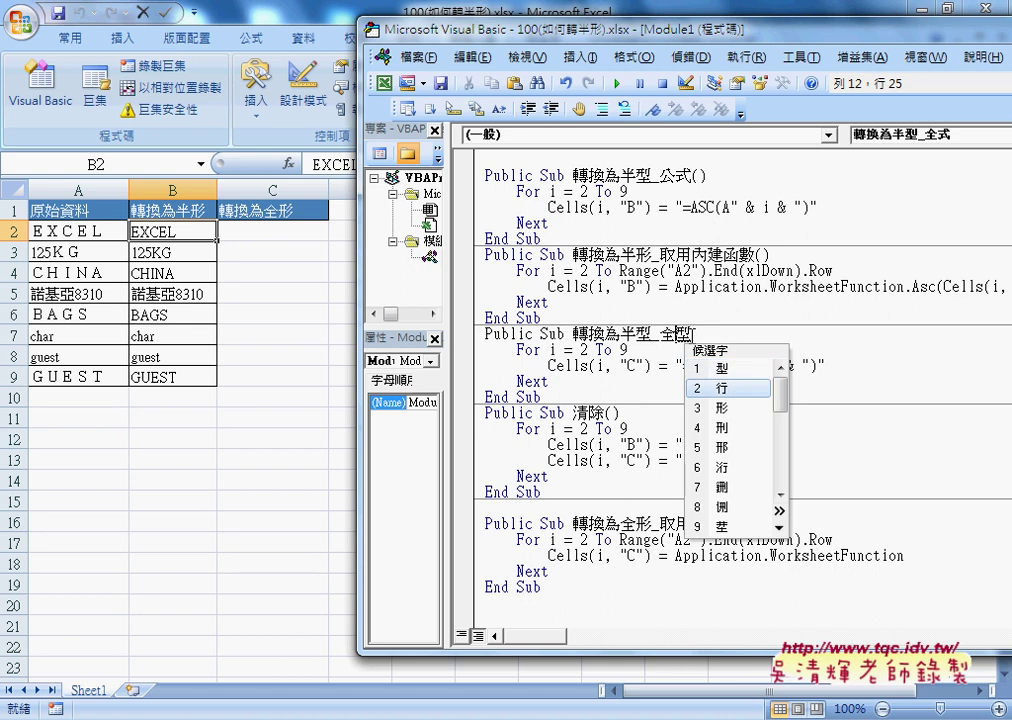
{"action": "key", "text": "Down"}
{"action": "key", "text": "Return"}
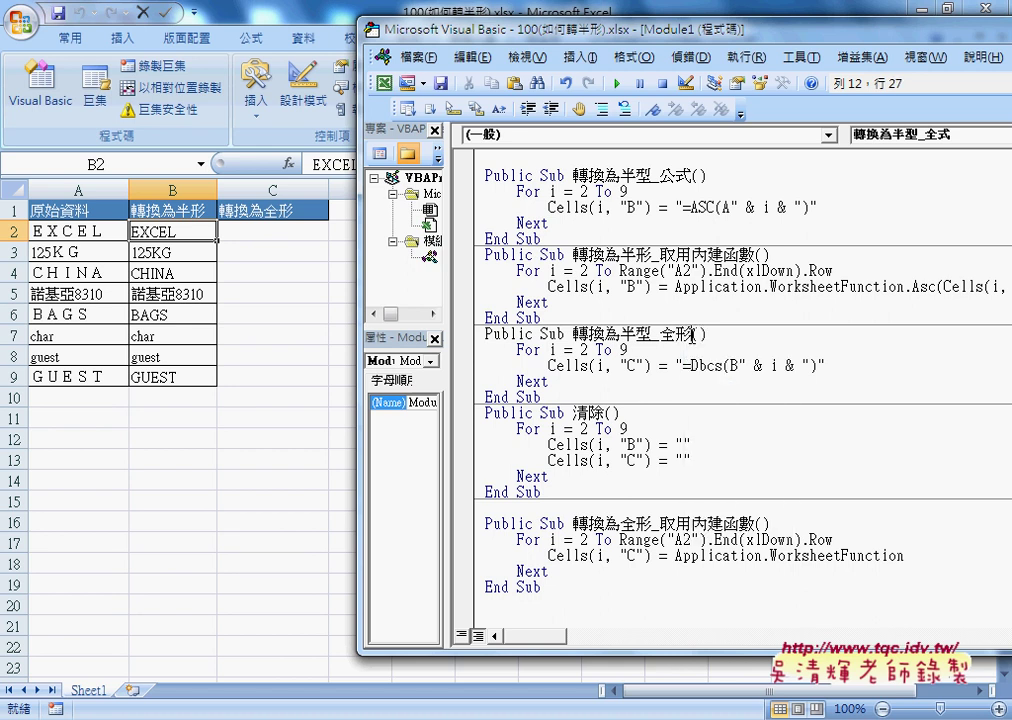
Run 轉換為半型_全形 and check the =BIG5(B2)-style formula in cell C2
{"action": "left_click", "coordinate": [640, 366]}
{"action": "left_click", "coordinate": [617, 84]}
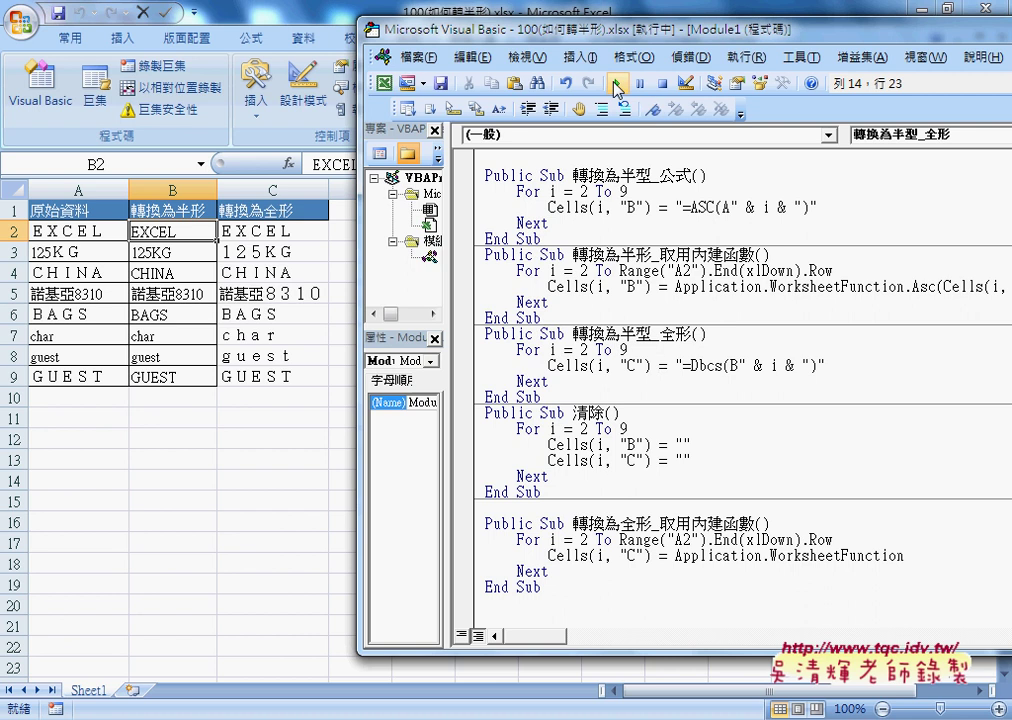
{"action": "left_click", "coordinate": [272, 230]}
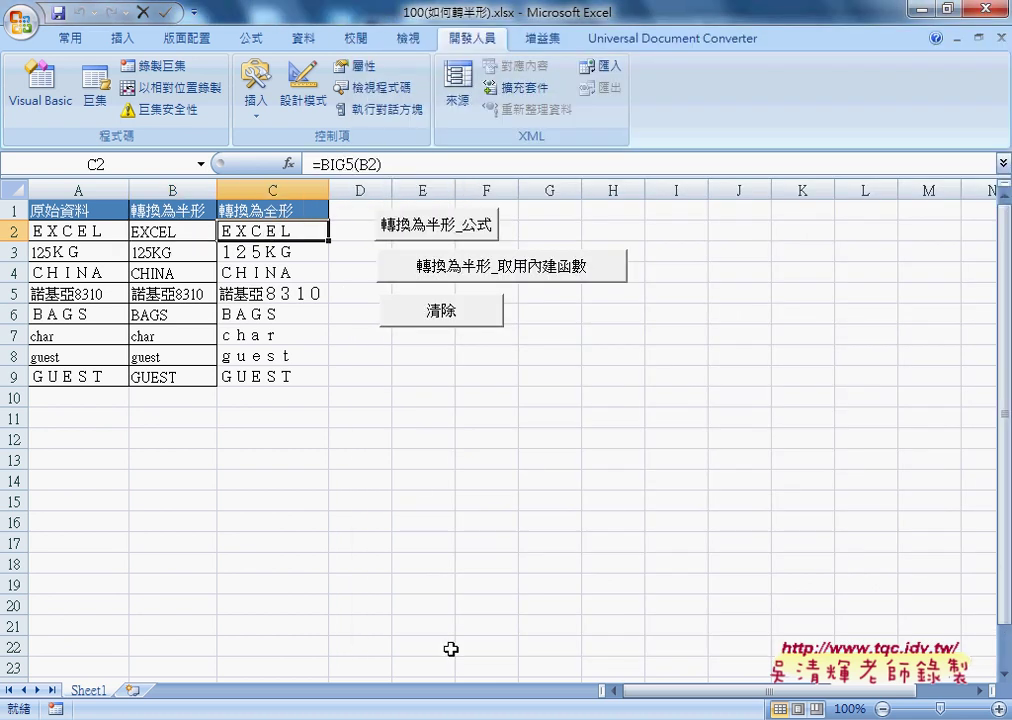
Back in the editor, select the whole last Sub 轉換為全形_取用內建函數
{"action": "mouse_move", "coordinate": [455, 718]}
{"action": "left_click", "coordinate": [533, 666]}
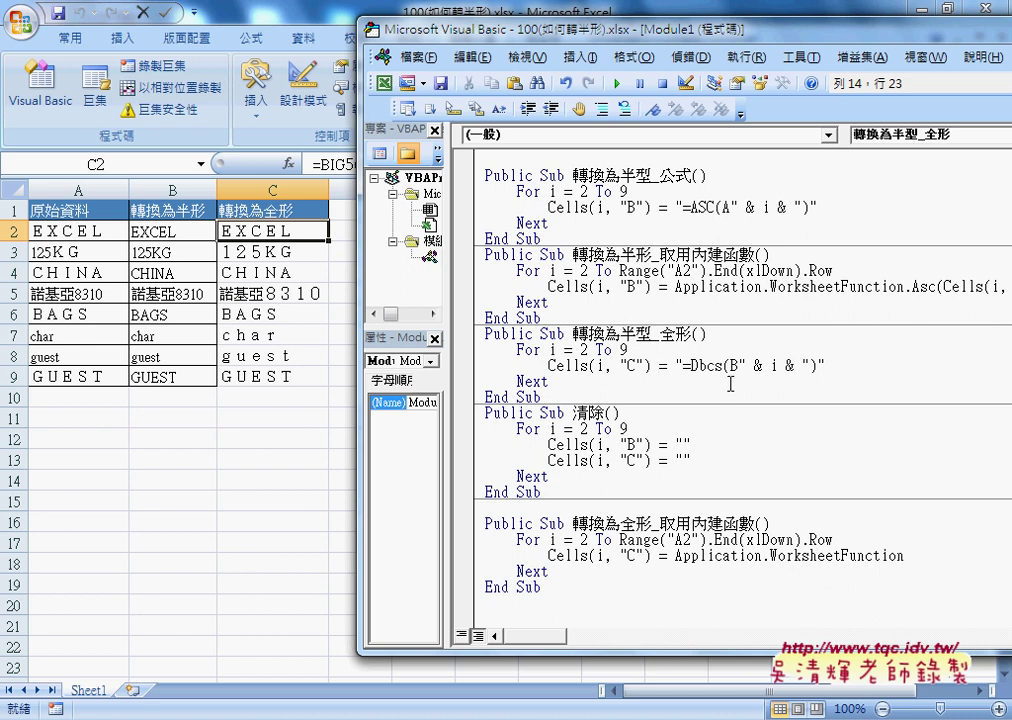
{"action": "left_click_drag", "start_coordinate": [690, 366], "coordinate": [722, 358]}
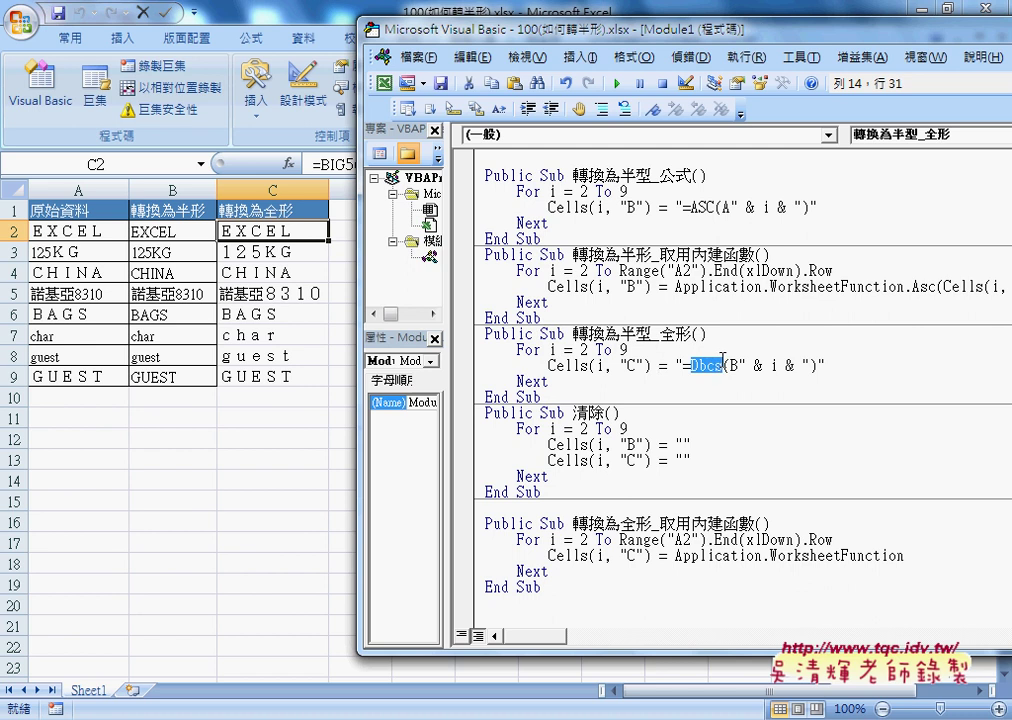
{"action": "left_click_drag", "start_coordinate": [542, 590], "coordinate": [483, 523]}
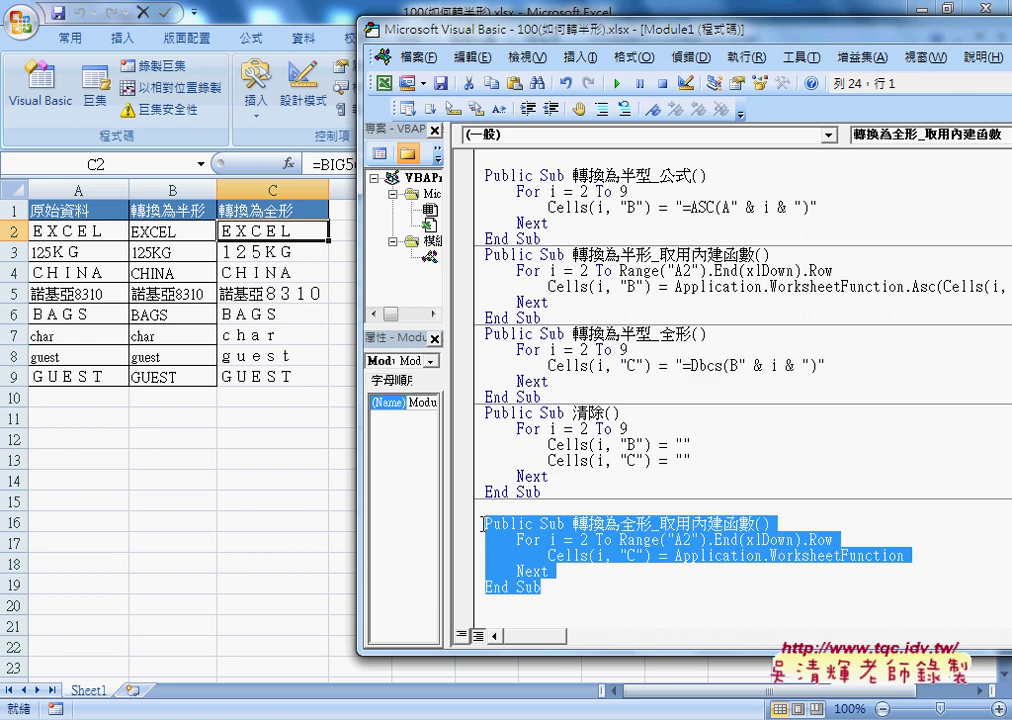
Move 轉換為全形_取用內建函數 so it sits just above Public Sub 清除()
{"action": "right_click", "coordinate": [526, 540]}
{"action": "left_click", "coordinate": [585, 148]}
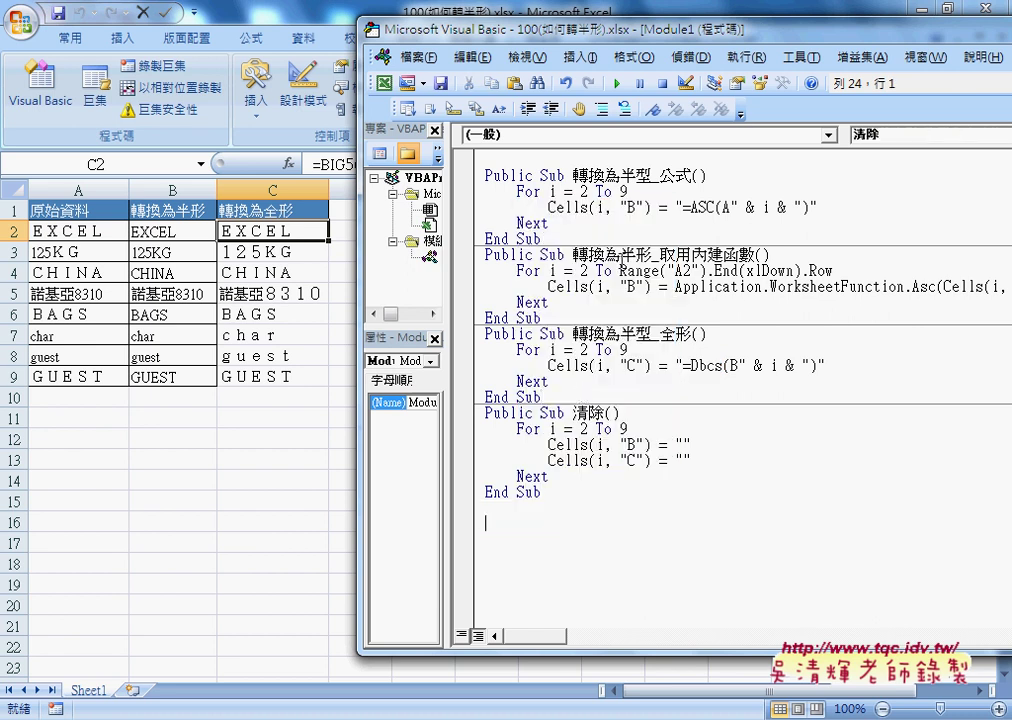
{"action": "left_click", "coordinate": [591, 391]}
{"action": "key", "text": "Return"}
{"action": "type", "text": "Public Sub 轉換為全形_取用內建函數()     For i = 2 To Range(\"A2\").End(xlDown).Row         Cells(i, \"C\") = Application.WorksheetFunction     Next End Sub"}
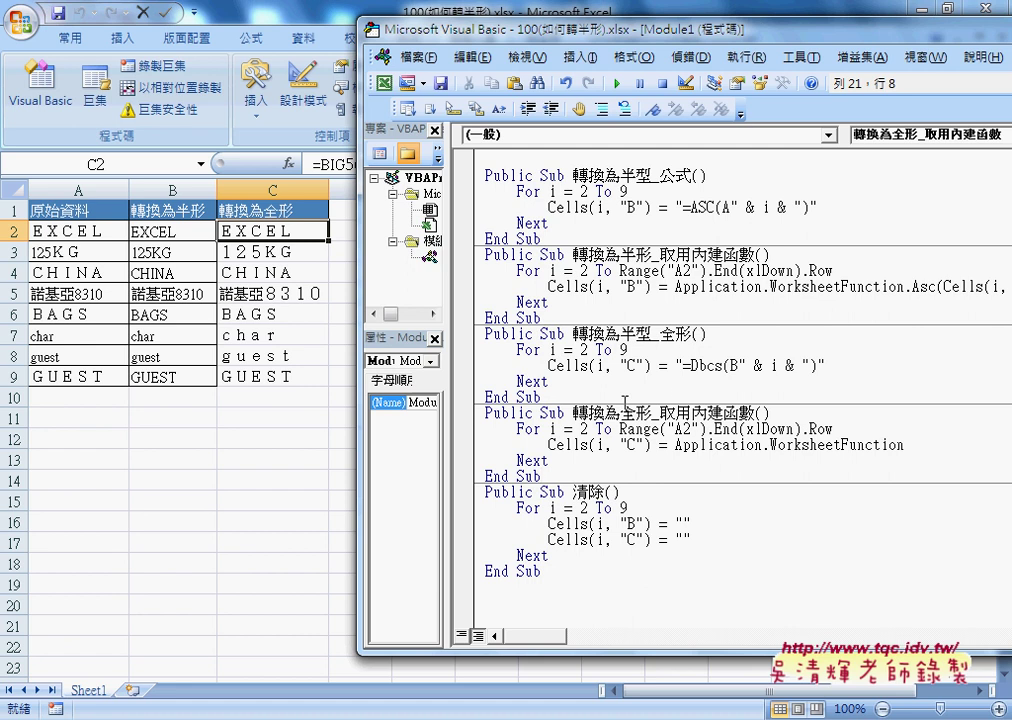
Rename 轉換為半型_全形 to 轉換為全形_全形
{"action": "left_click_drag", "start_coordinate": [620, 412], "coordinate": [652, 412]}
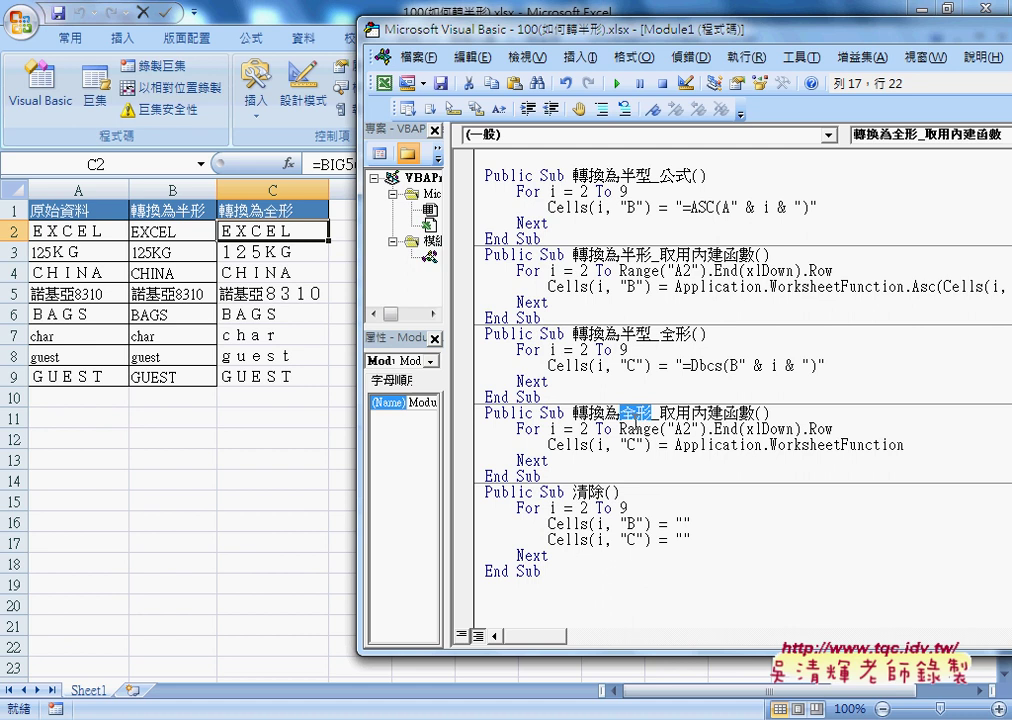
{"action": "left_click_drag", "start_coordinate": [620, 335], "coordinate": [650, 337]}
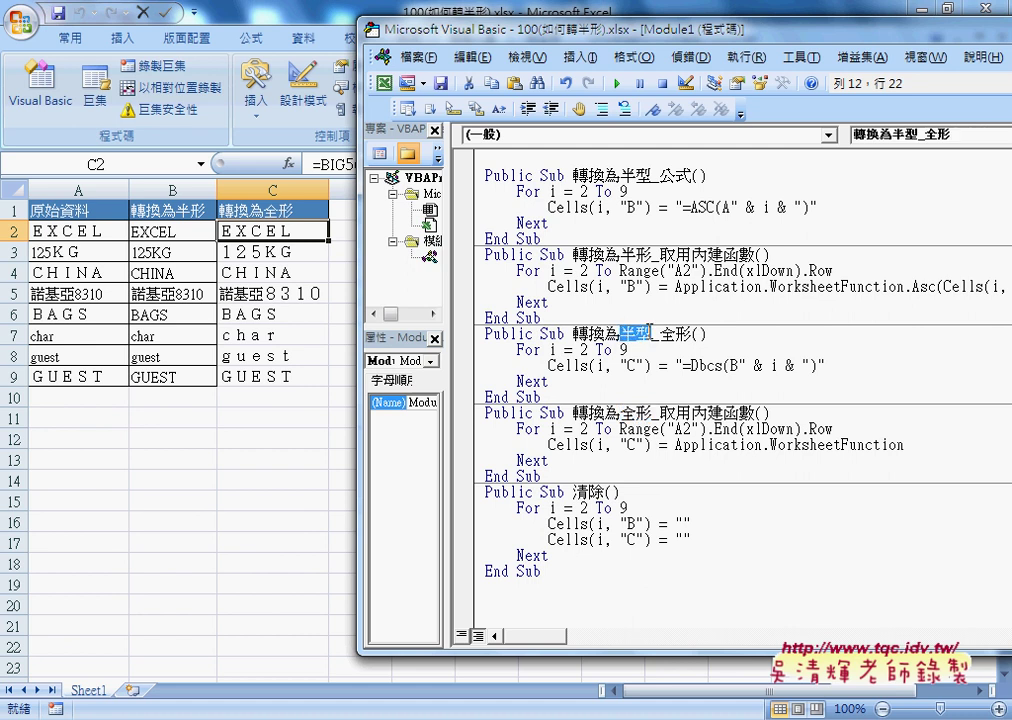
{"action": "type", "text": "全形"}
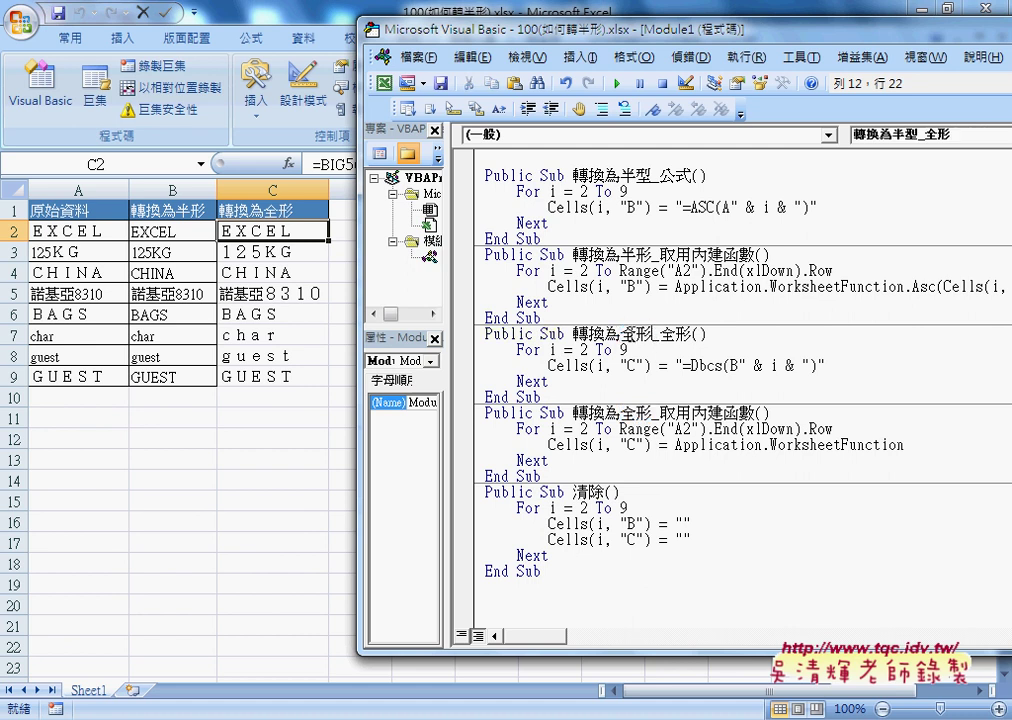
{"action": "key", "text": "Down"}
{"action": "key", "text": "Down"}
{"action": "key", "text": "Down"}
{"action": "key", "text": "Left"}
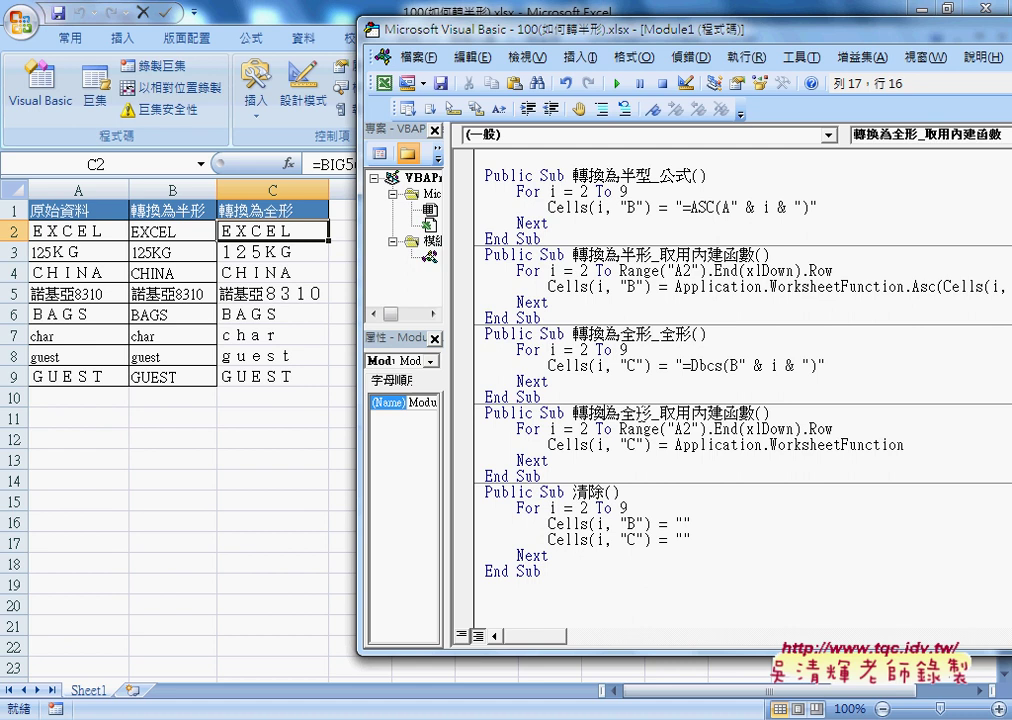
{"action": "key", "text": "shift+Right"}
{"action": "key", "text": "shift+Right"}
{"action": "key", "text": "shift+Right"}
{"action": "key", "text": "shift+Right"}
{"action": "key", "text": "shift+Right"}
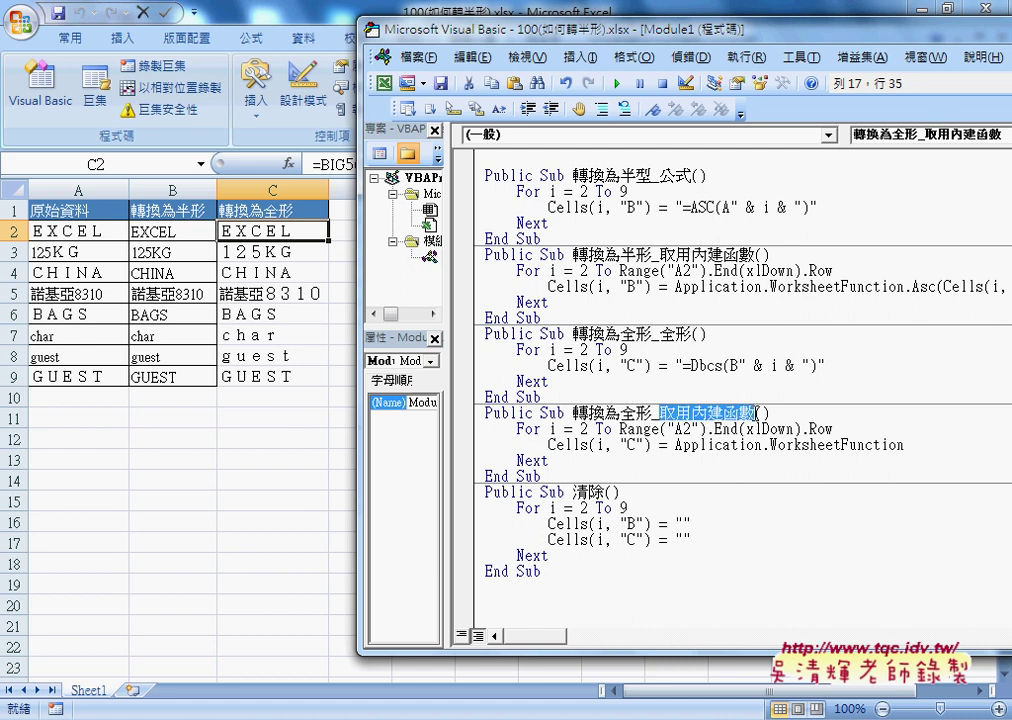
Complete the line as Application.WorksheetFunction.Dbcs(cells(i,"B")) assigned to Cells(i, "C")
{"action": "left_click", "coordinate": [916, 445]}
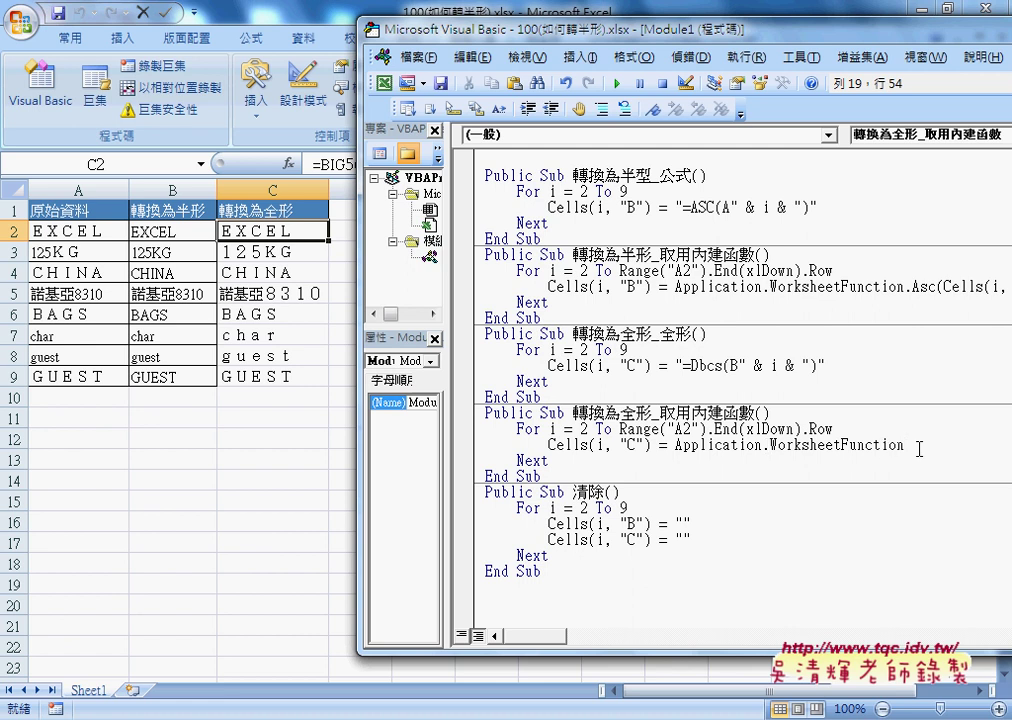
{"action": "type", "text": "."}
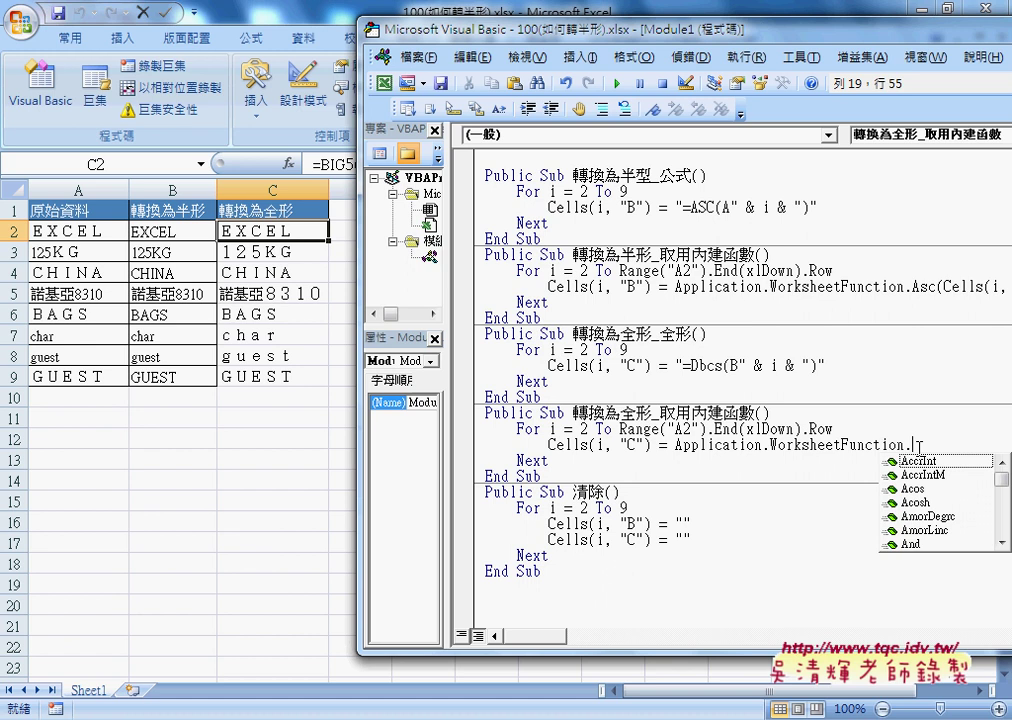
{"action": "type", "text": "d"}
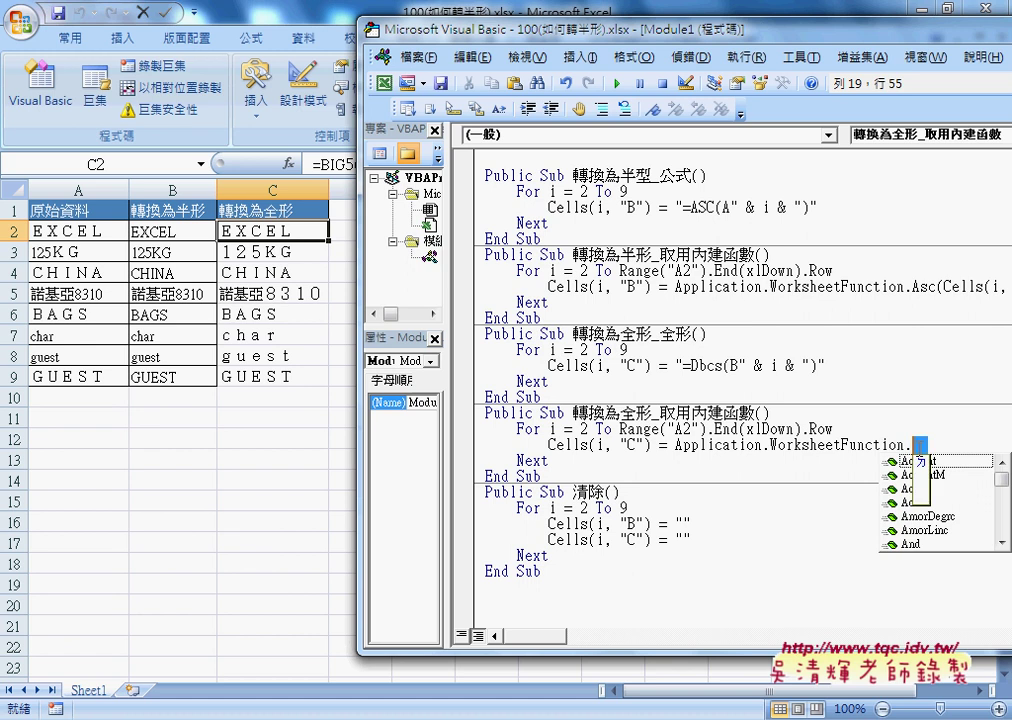
{"action": "key", "text": "shift"}
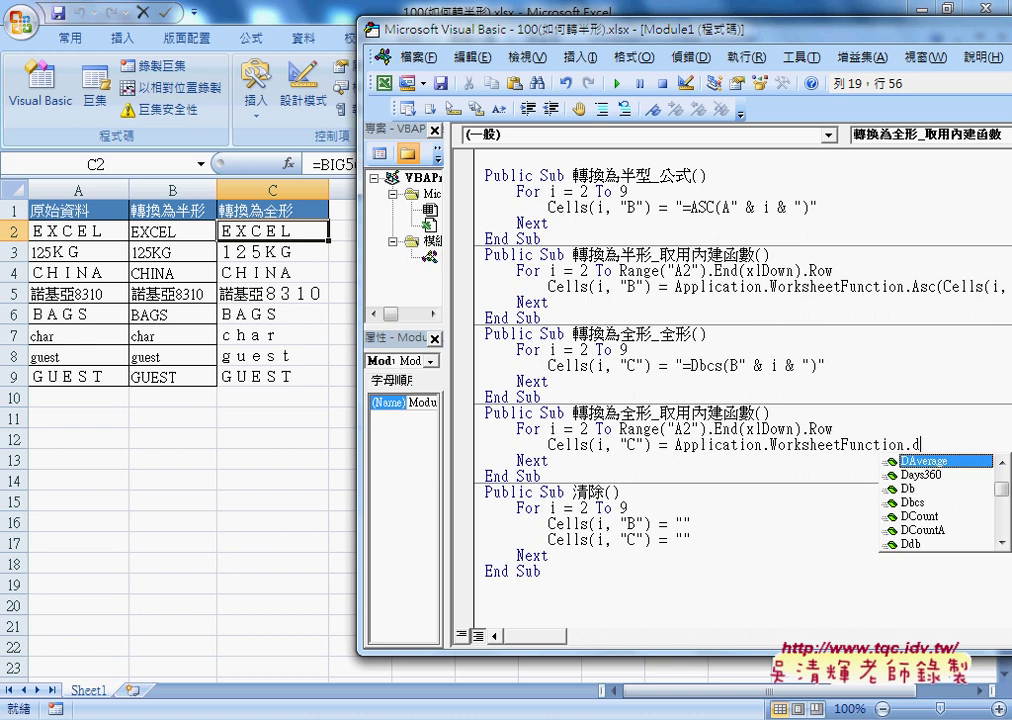
{"action": "key", "text": "Down"}
{"action": "key", "text": "Down"}
{"action": "key", "text": "Down"}
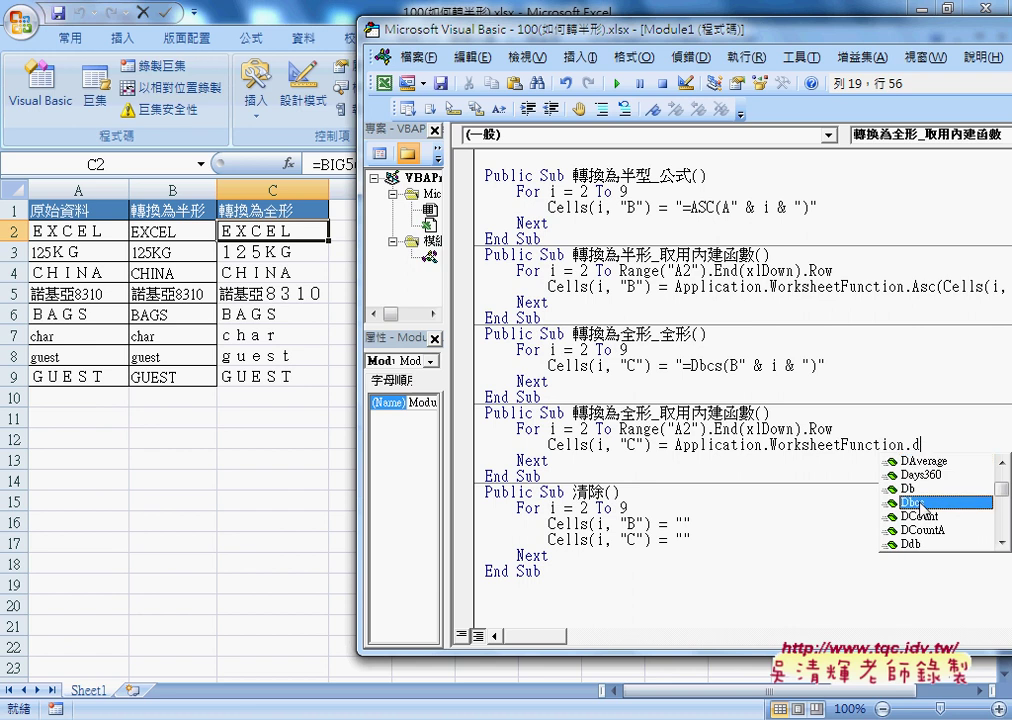
{"action": "key", "text": "Tab"}
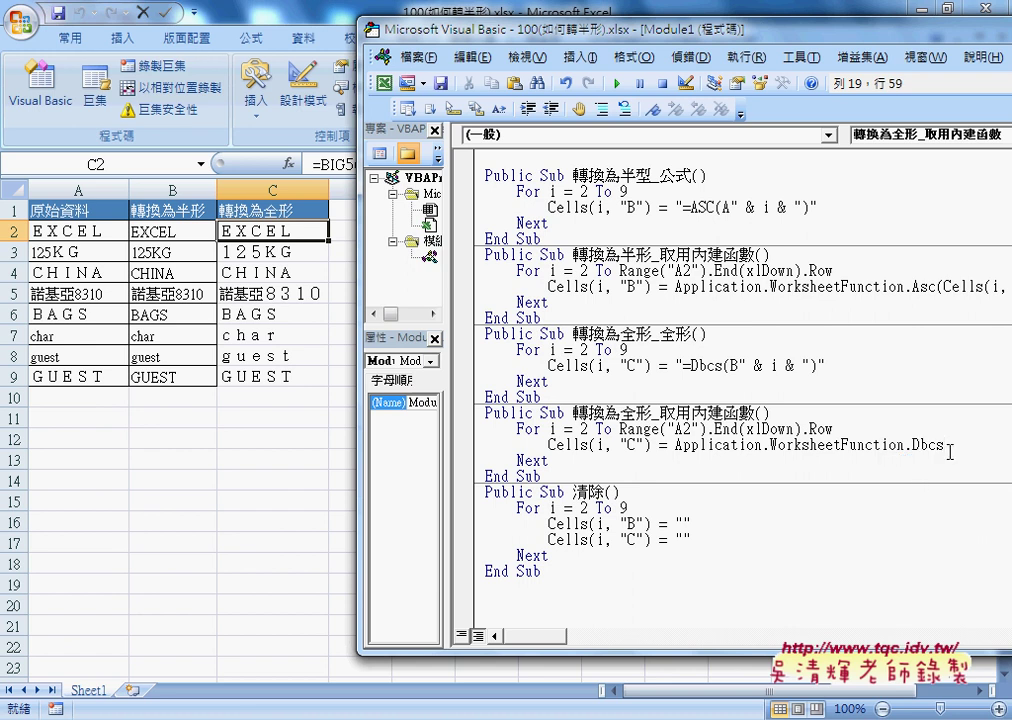
{"action": "type", "text": "("}
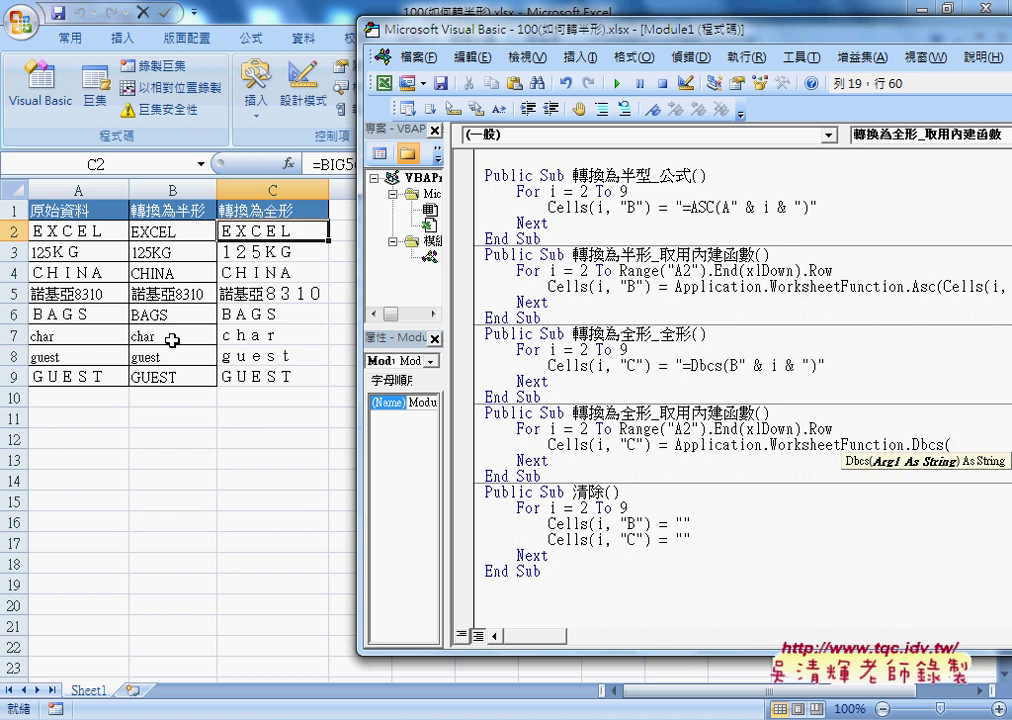
{"action": "type", "text": "ce"}
{"action": "type", "text": "lls("}
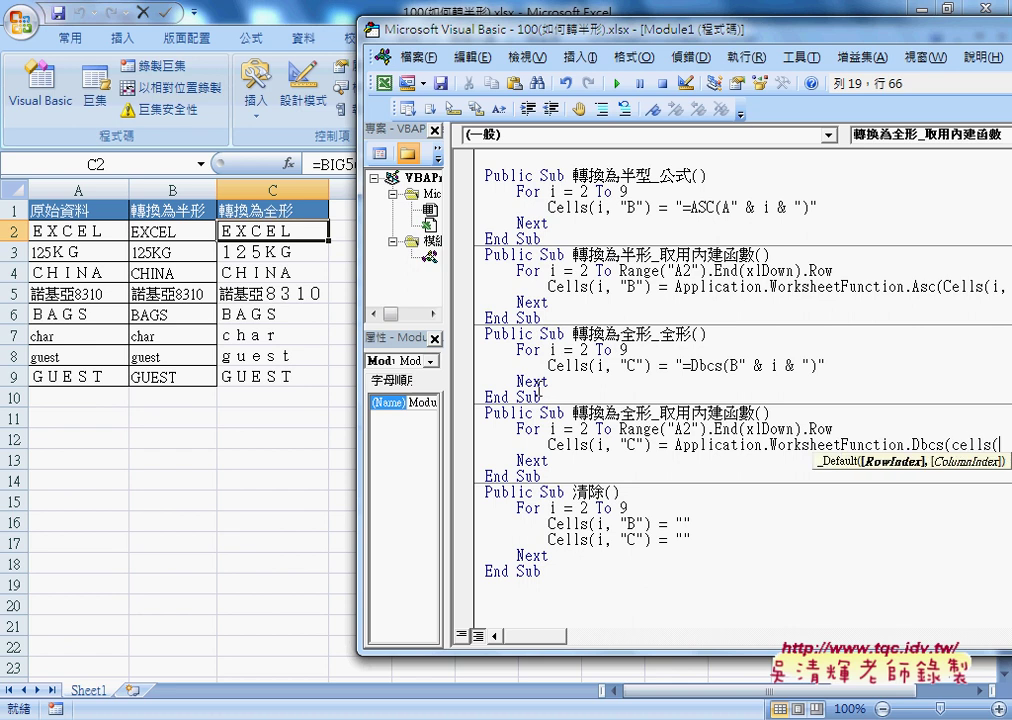
{"action": "type", "text": "i"}
{"action": "left_click_drag", "start_coordinate": [430, 42], "coordinate": [287, 48]}
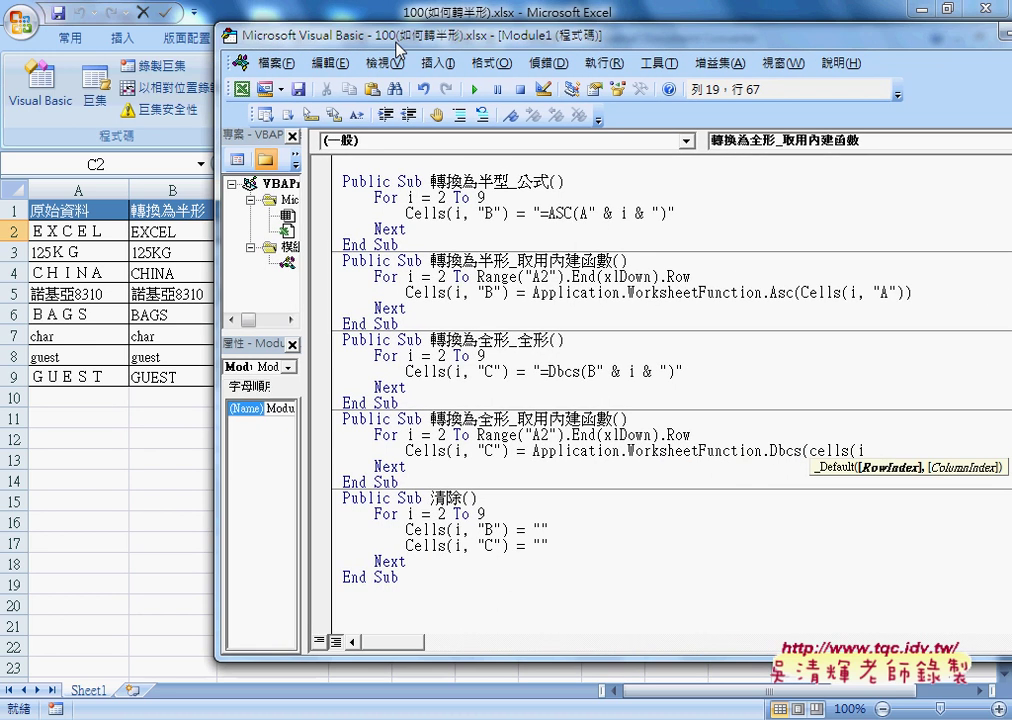
{"action": "type", "text": ","}
{"action": "type", "text": "\""}
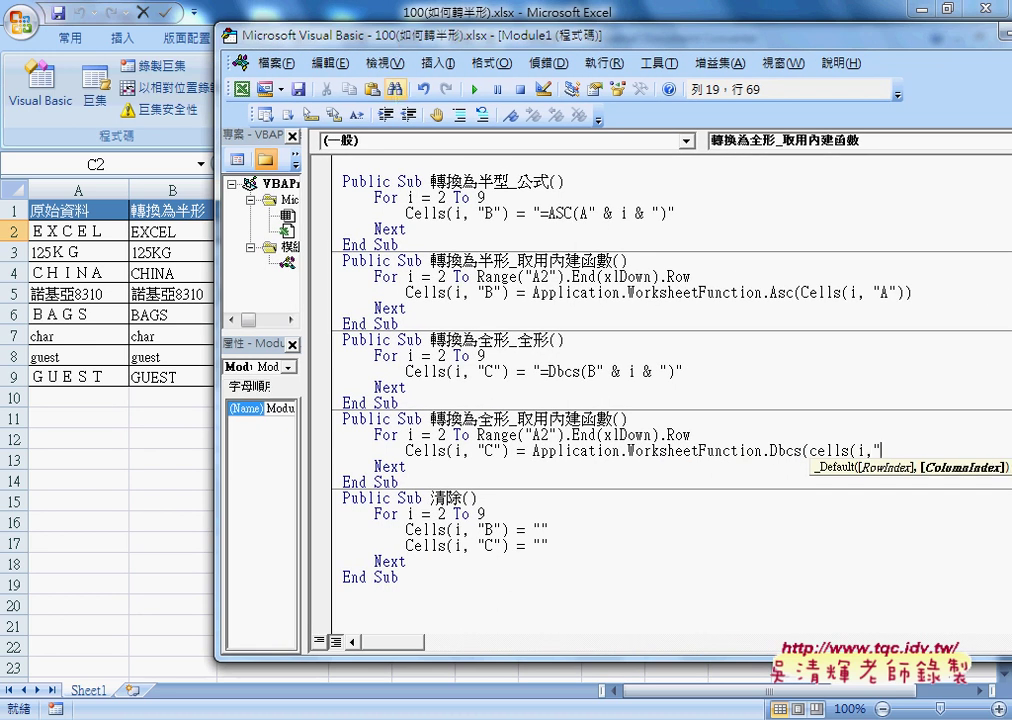
{"action": "type", "text": "B\")"}
{"action": "type", "text": ")"}
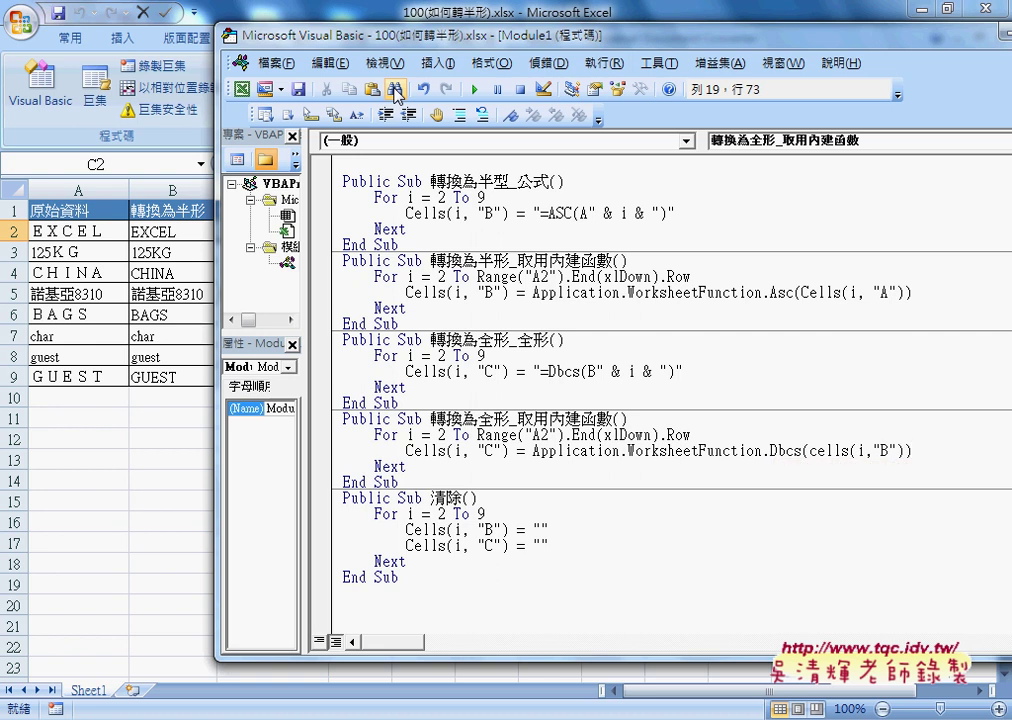
{"action": "left_click_drag", "start_coordinate": [509, 451], "coordinate": [407, 452]}
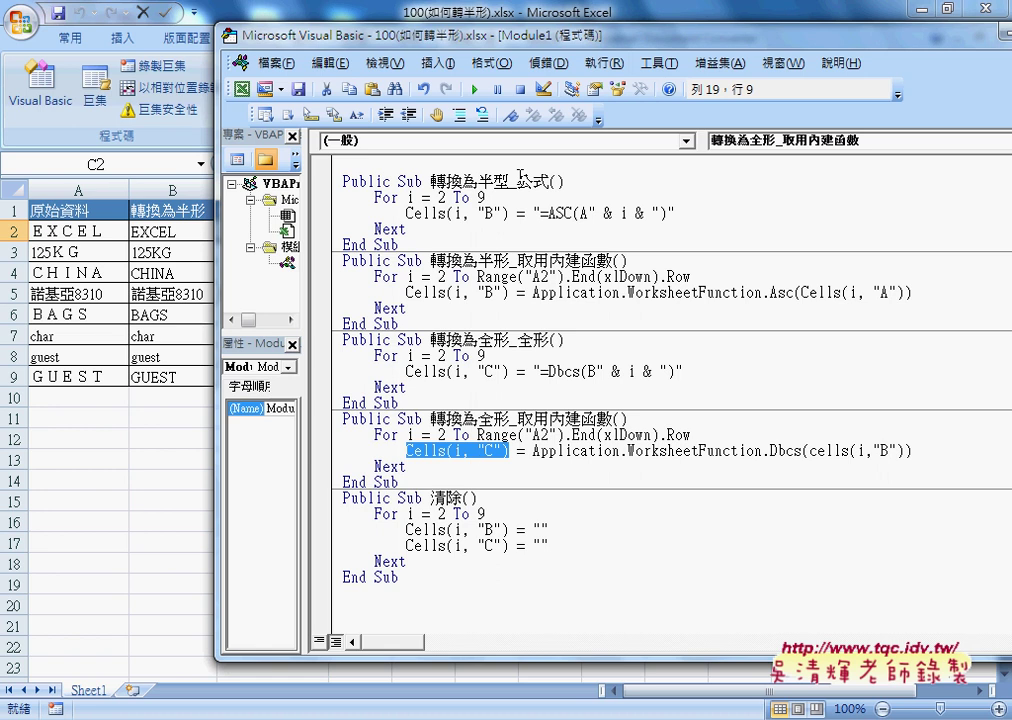
{"action": "left_click_drag", "start_coordinate": [420, 36], "coordinate": [542, 33]}
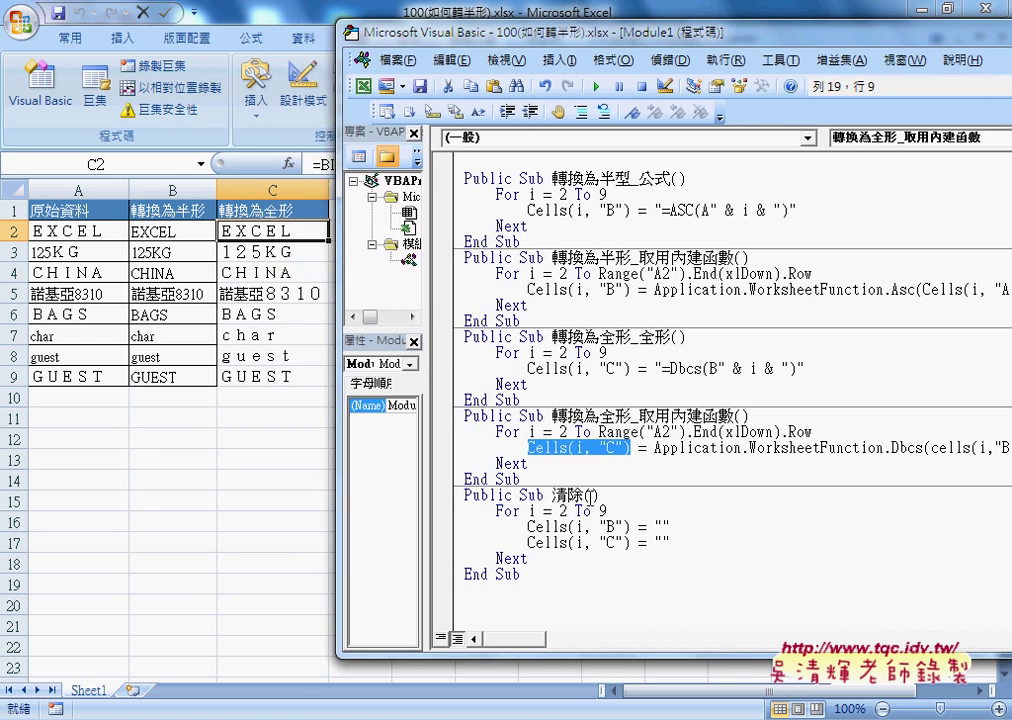
Run 清除, then the half-width and full-width built-in-function macros in turn
{"action": "left_click", "coordinate": [583, 526]}
{"action": "left_click", "coordinate": [596, 86]}
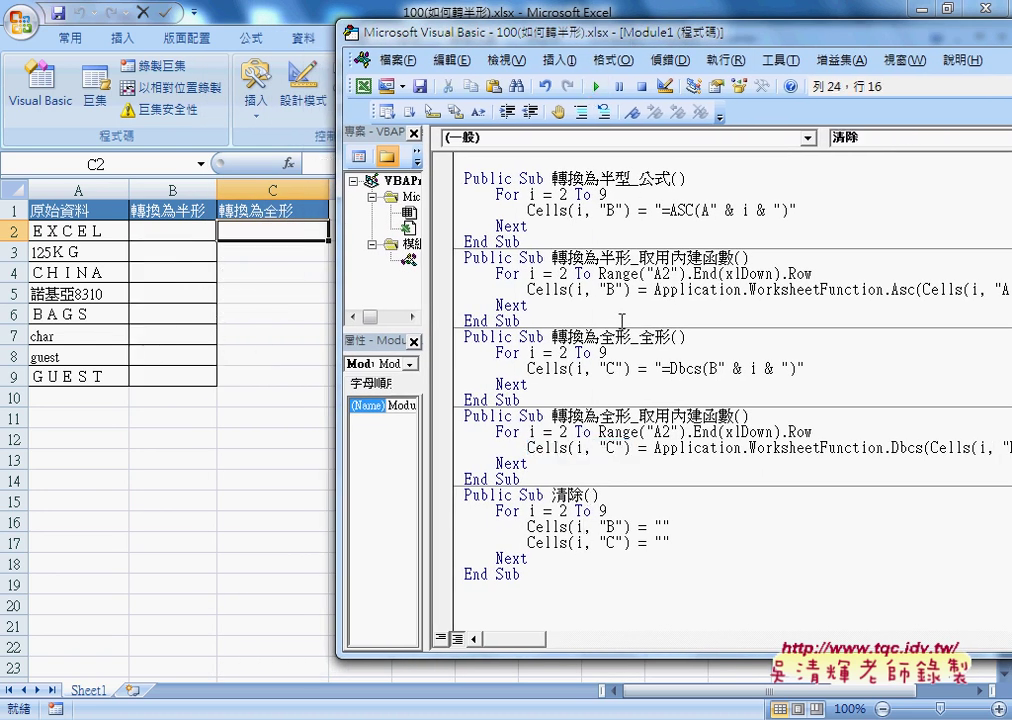
{"action": "left_click", "coordinate": [631, 273]}
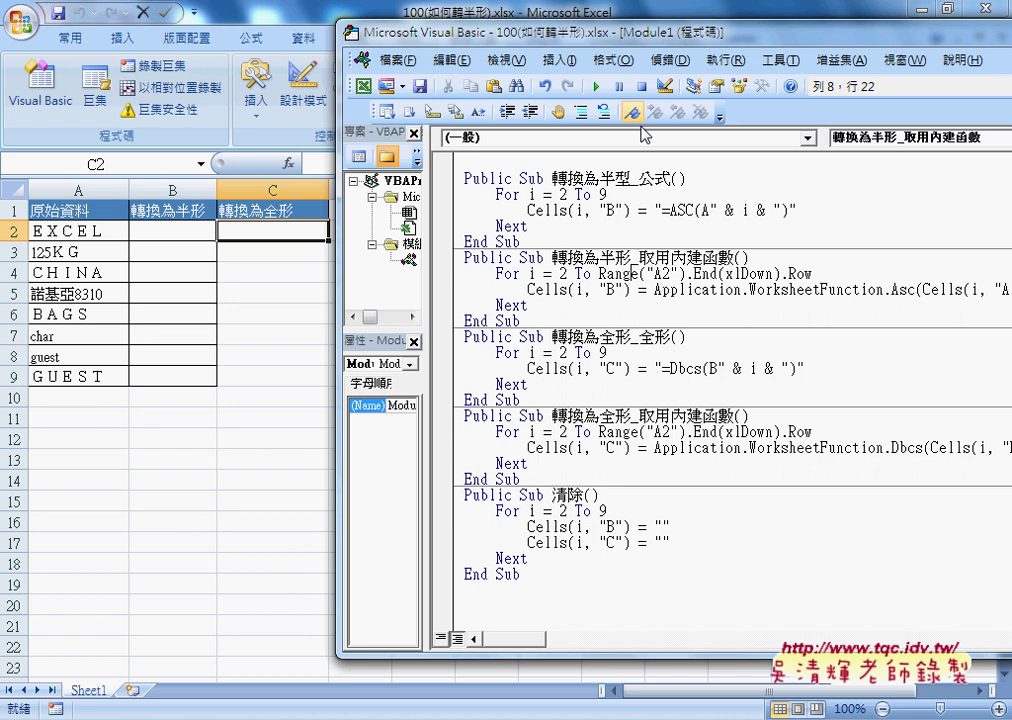
{"action": "left_click", "coordinate": [597, 88]}
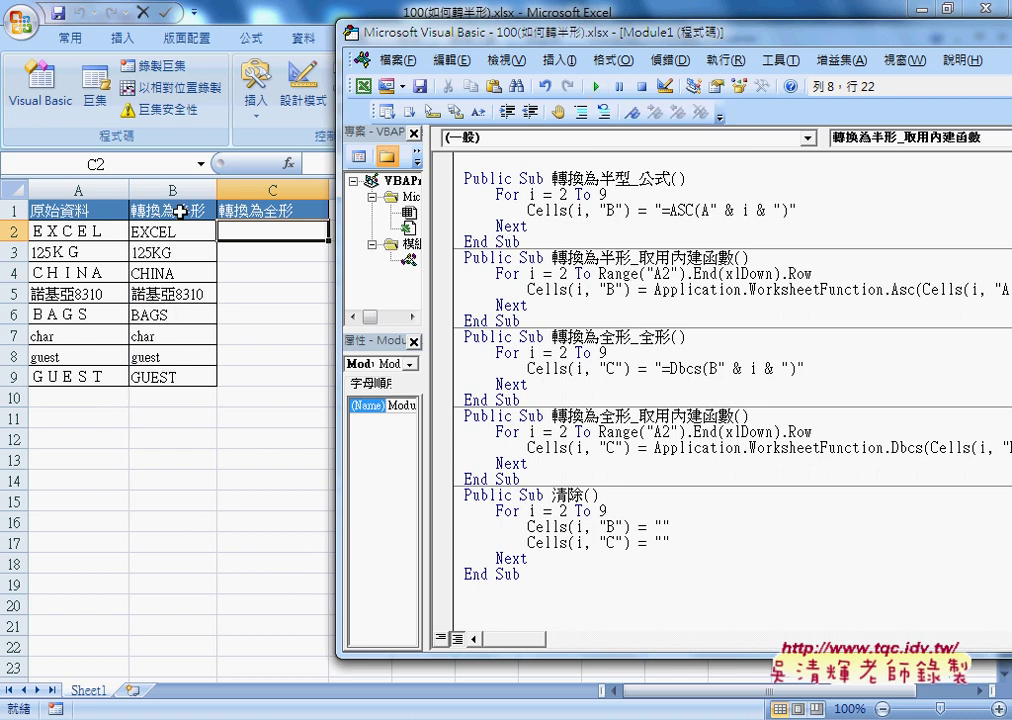
{"action": "left_click", "coordinate": [668, 431]}
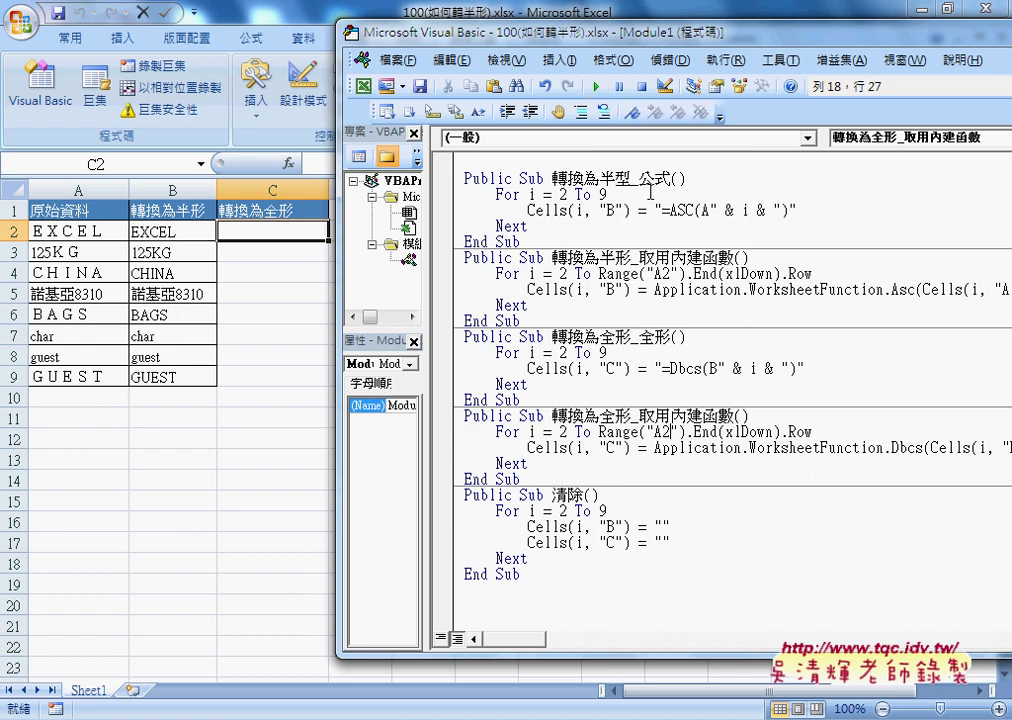
{"action": "left_click", "coordinate": [597, 88]}
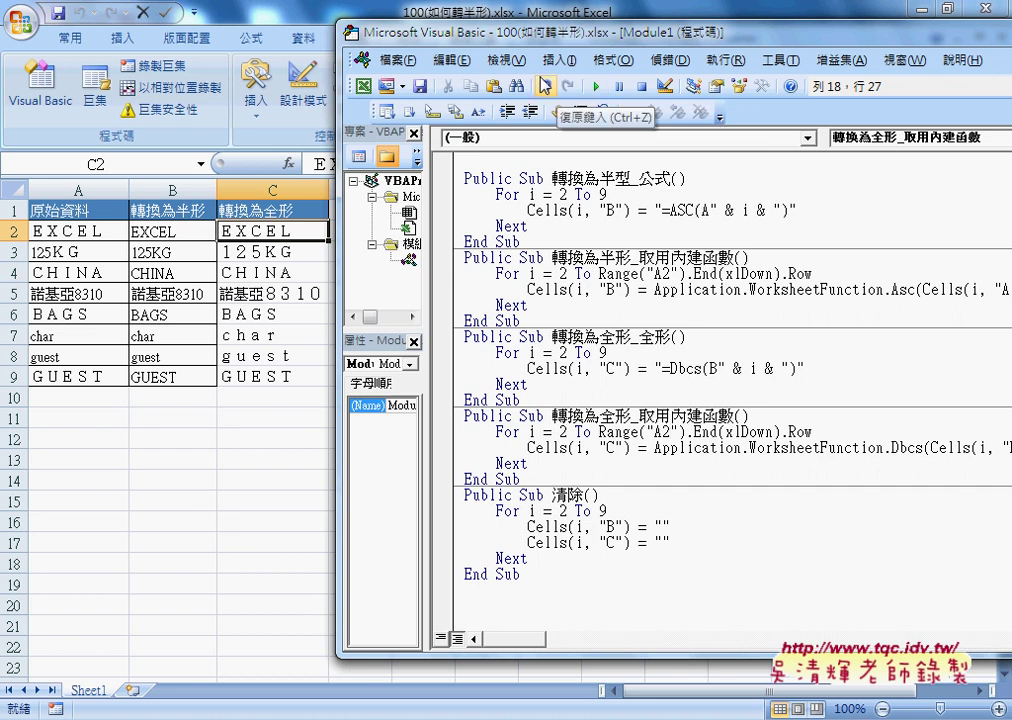
Review column C's plain full-width values like ＥＸＣＥＬ, then place the caret in 清除
{"action": "left_click_drag", "start_coordinate": [430, 32], "coordinate": [505, 33]}
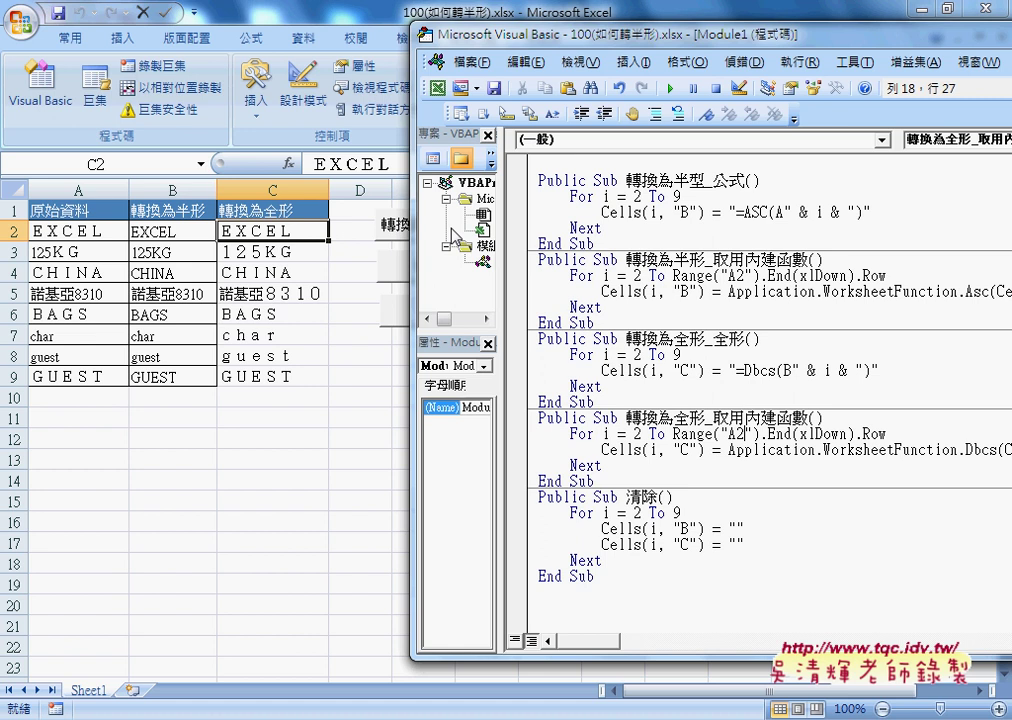
{"action": "key", "text": "ctrl+shift+d"}
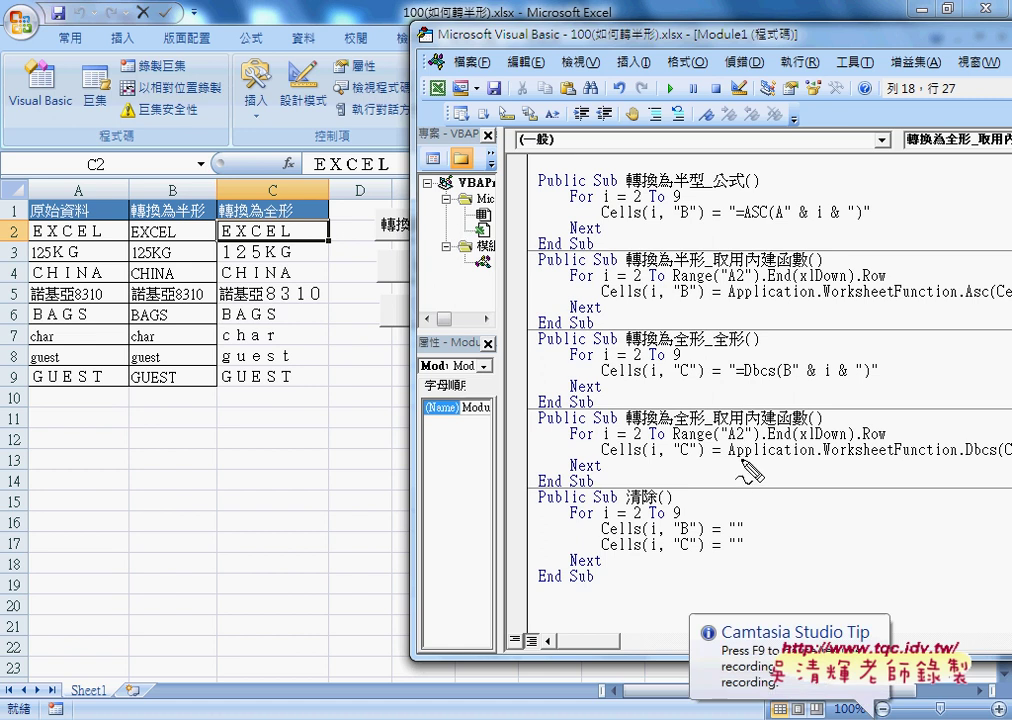
{"action": "left_click_drag", "start_coordinate": [728, 458], "coordinate": [912, 457]}
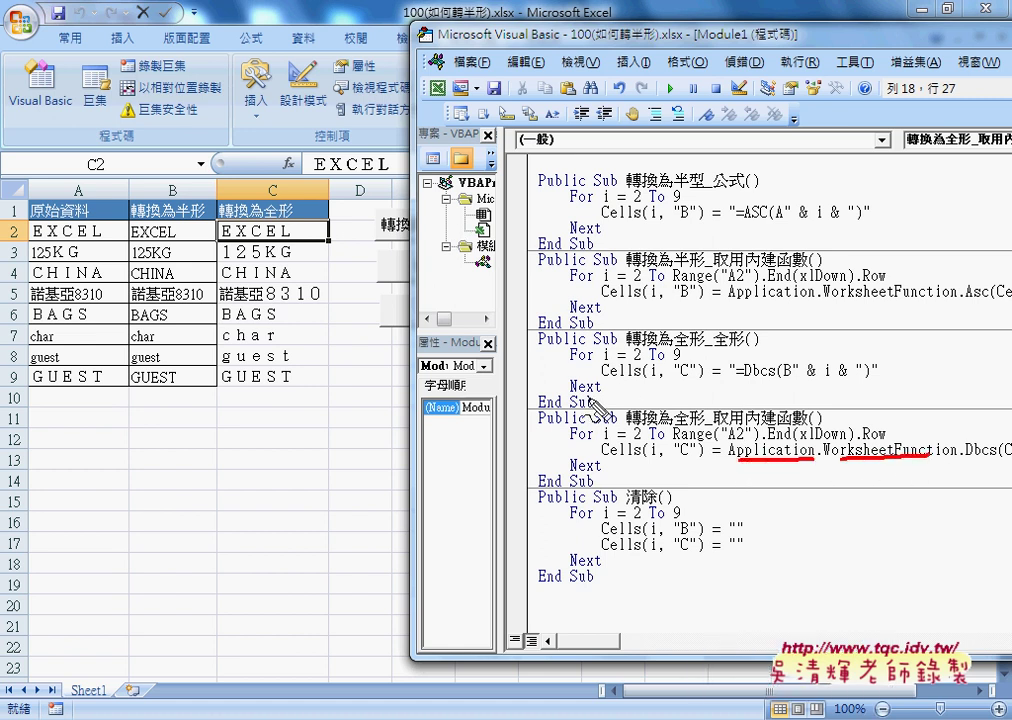
{"action": "mouse_move", "coordinate": [290, 237]}
{"action": "left_mouse_down"}
{"action": "mouse_move", "coordinate": [224, 242]}
{"action": "mouse_move", "coordinate": [300, 236]}
{"action": "left_mouse_up"}
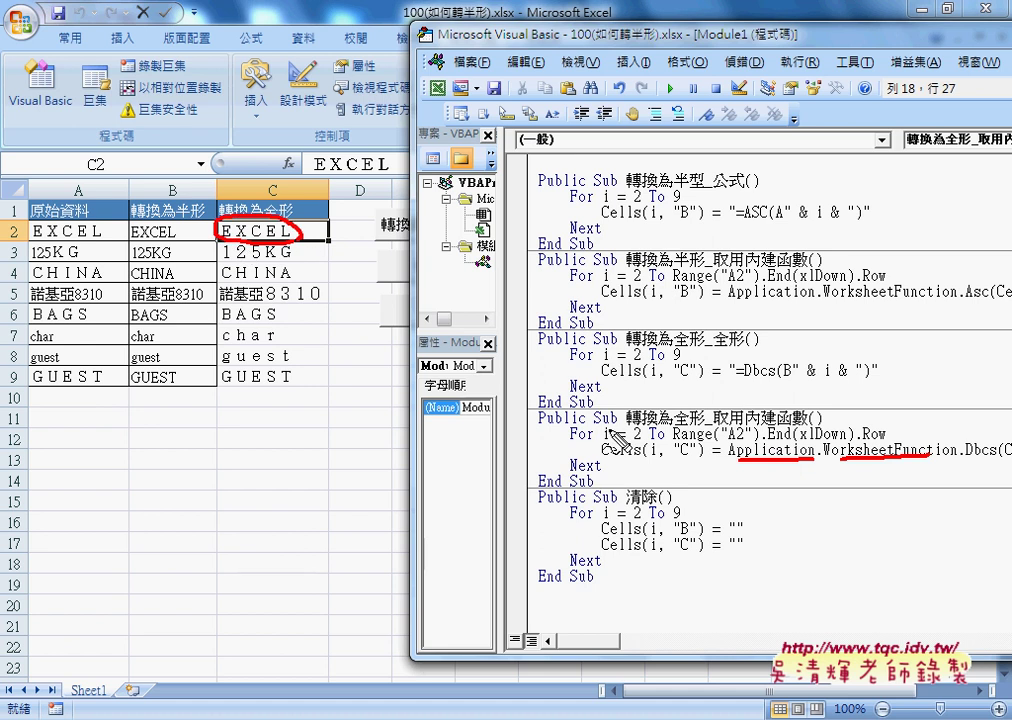
{"action": "mouse_move", "coordinate": [590, 448]}
{"action": "left_mouse_down"}
{"action": "mouse_move", "coordinate": [414, 343]}
{"action": "mouse_move", "coordinate": [330, 238]}
{"action": "mouse_move", "coordinate": [278, 358]}
{"action": "mouse_move", "coordinate": [302, 345]}
{"action": "left_mouse_up"}
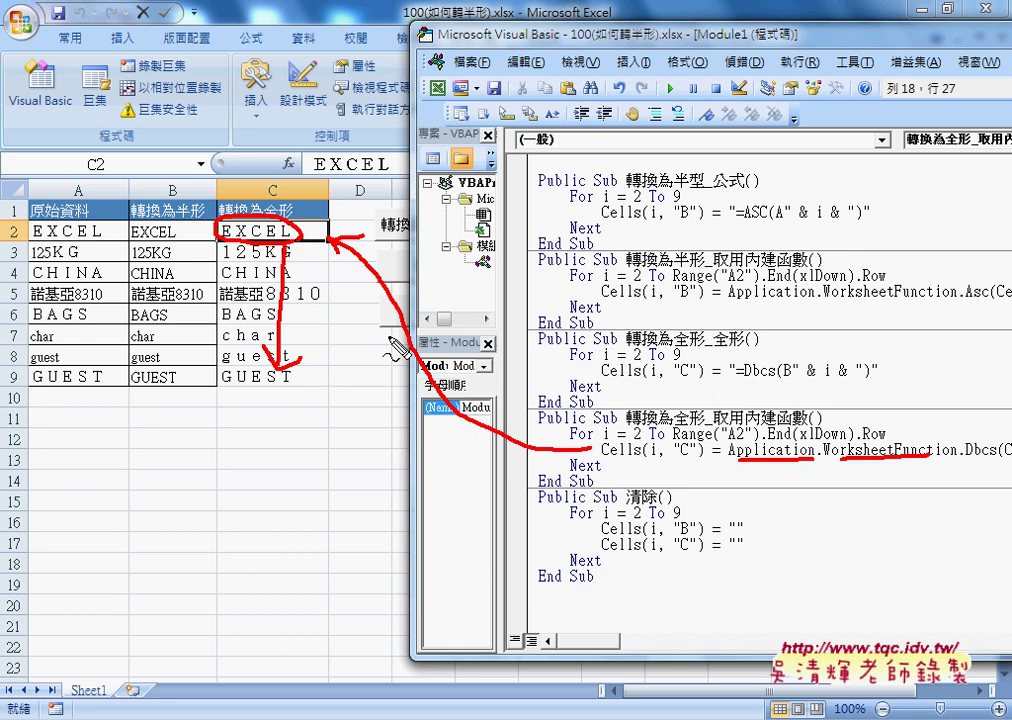
{"action": "key", "text": "Escape"}
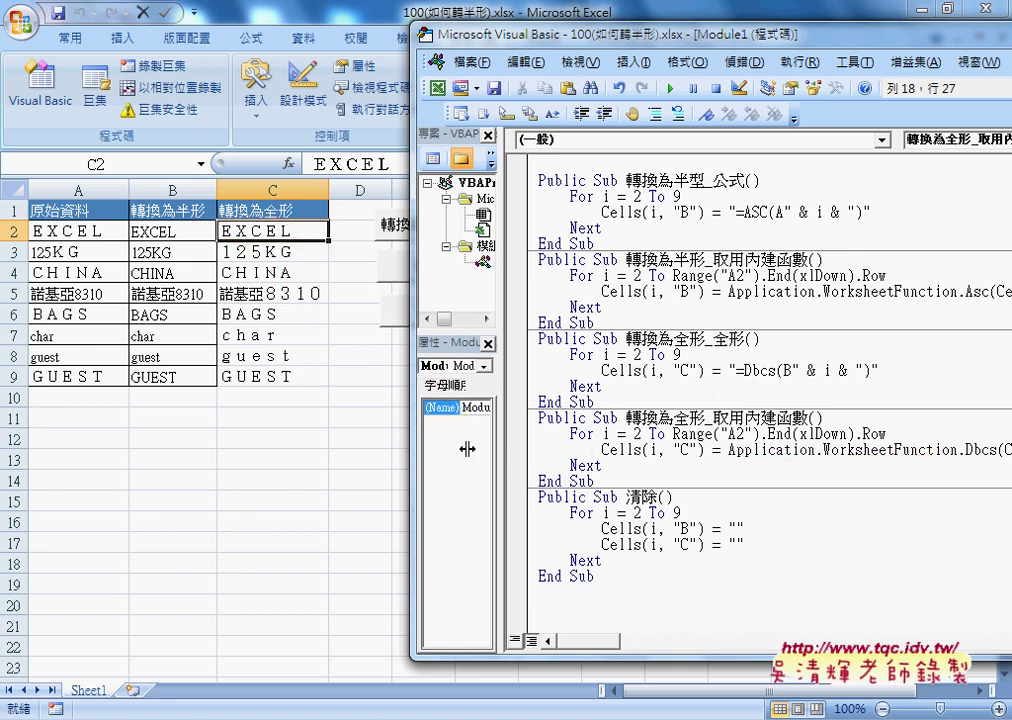
{"action": "left_click", "coordinate": [670, 545]}
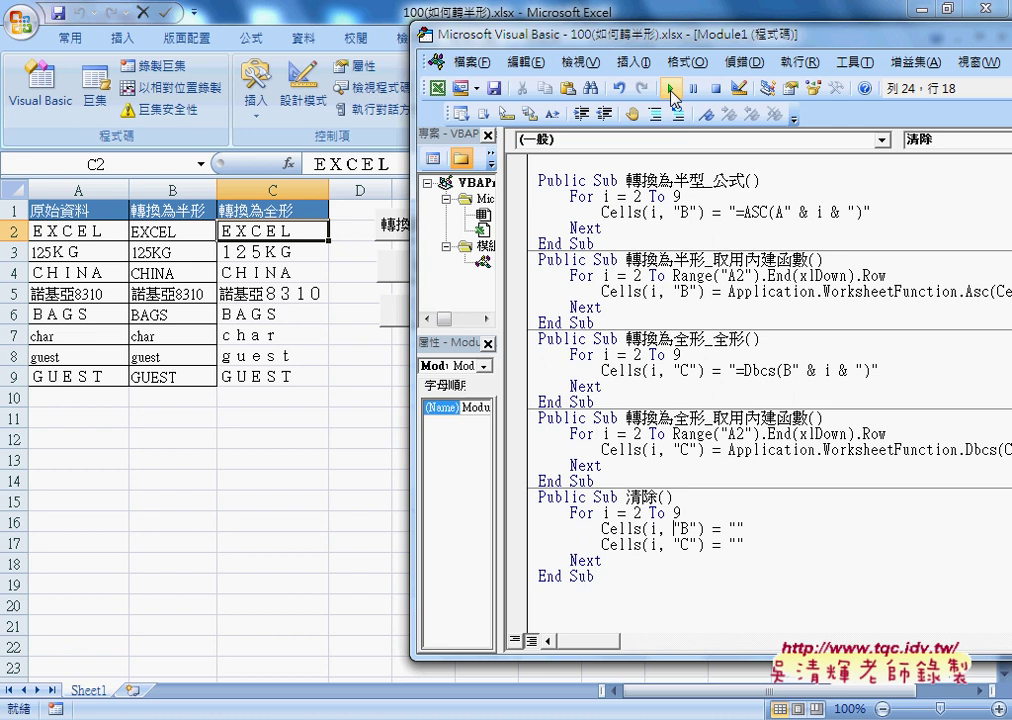
Run 清除 to empty B2:C9, then select all the module's code for copying
{"action": "left_click", "coordinate": [670, 89]}
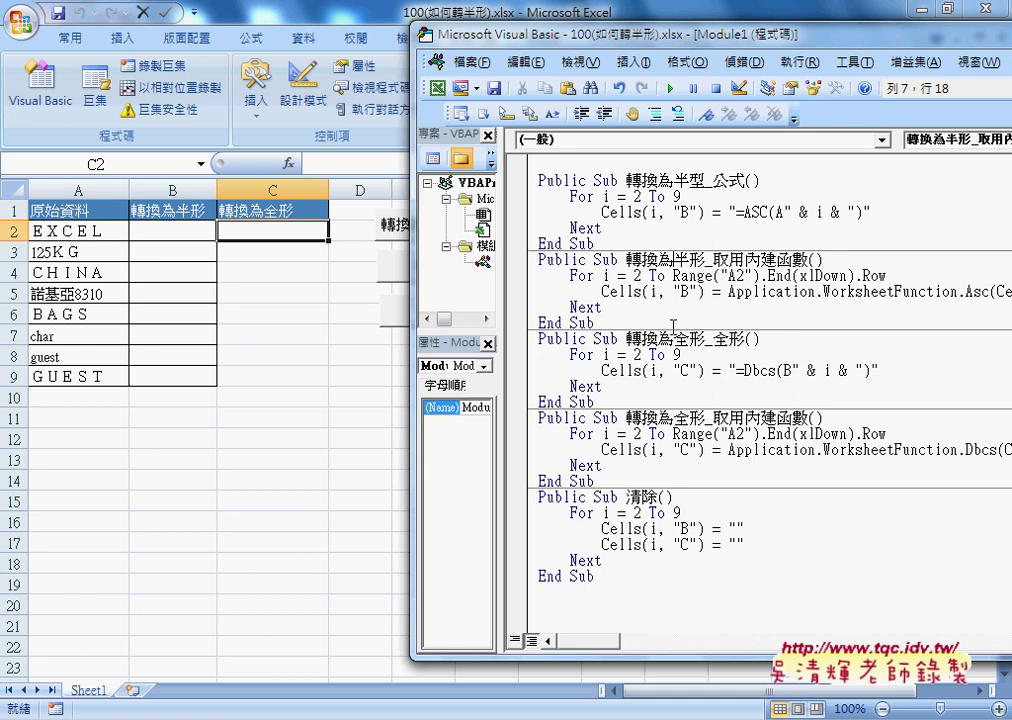
{"action": "left_click", "coordinate": [684, 412]}
{"action": "left_click", "coordinate": [665, 497]}
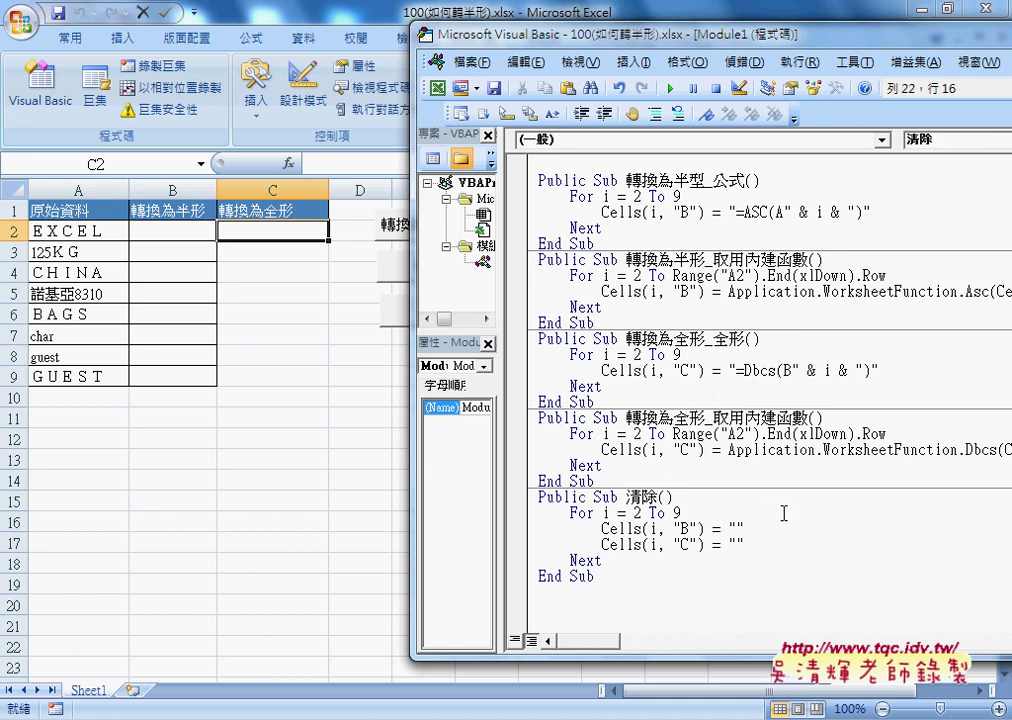
{"action": "mouse_move", "coordinate": [596, 577]}
{"action": "left_mouse_down"}
{"action": "mouse_move", "coordinate": [535, 168]}
{"action": "mouse_move", "coordinate": [533, 181]}
{"action": "left_mouse_up"}
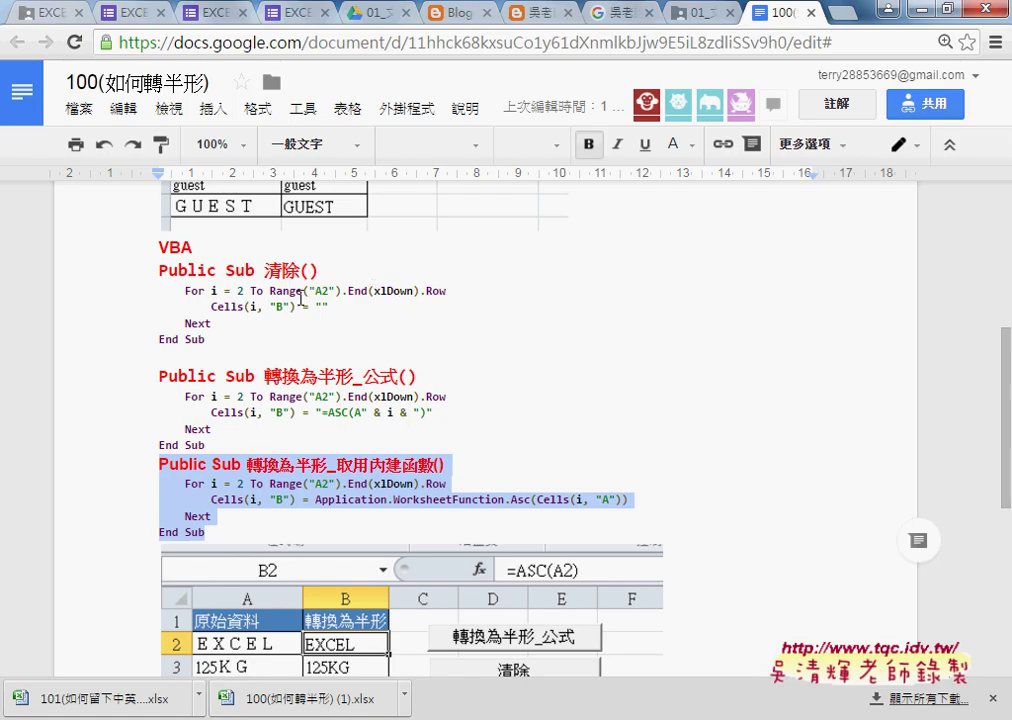
Paste the five macros over the old VBA code in the note
{"action": "left_click", "coordinate": [268, 292]}
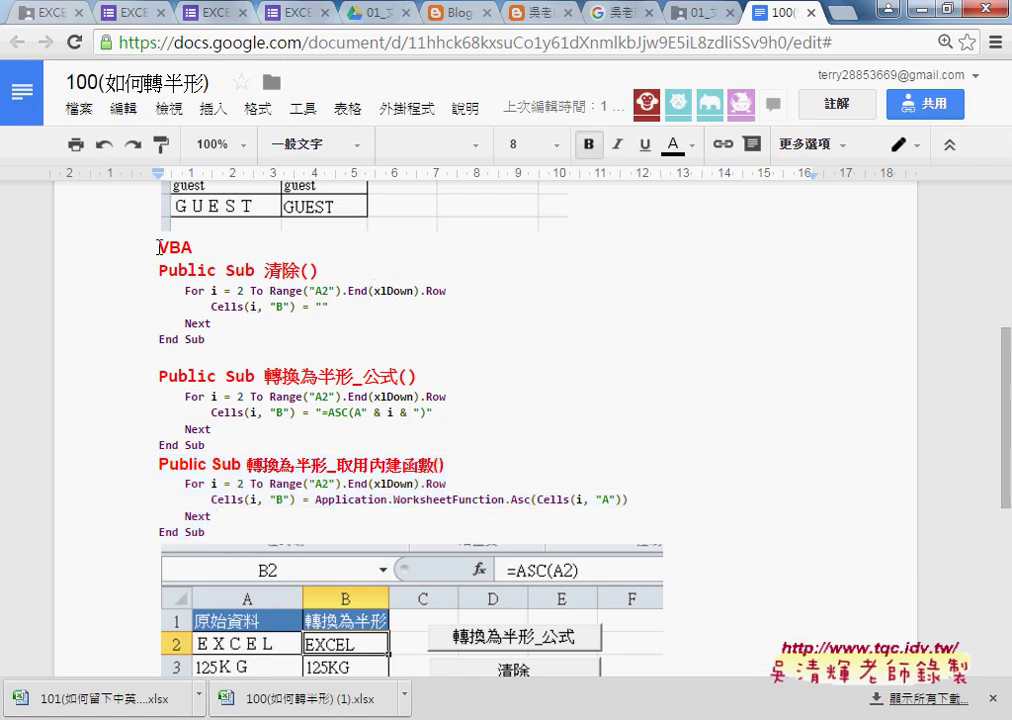
{"action": "mouse_move", "coordinate": [160, 268]}
{"action": "left_mouse_down"}
{"action": "mouse_move", "coordinate": [233, 270]}
{"action": "mouse_move", "coordinate": [309, 535]}
{"action": "left_mouse_up"}
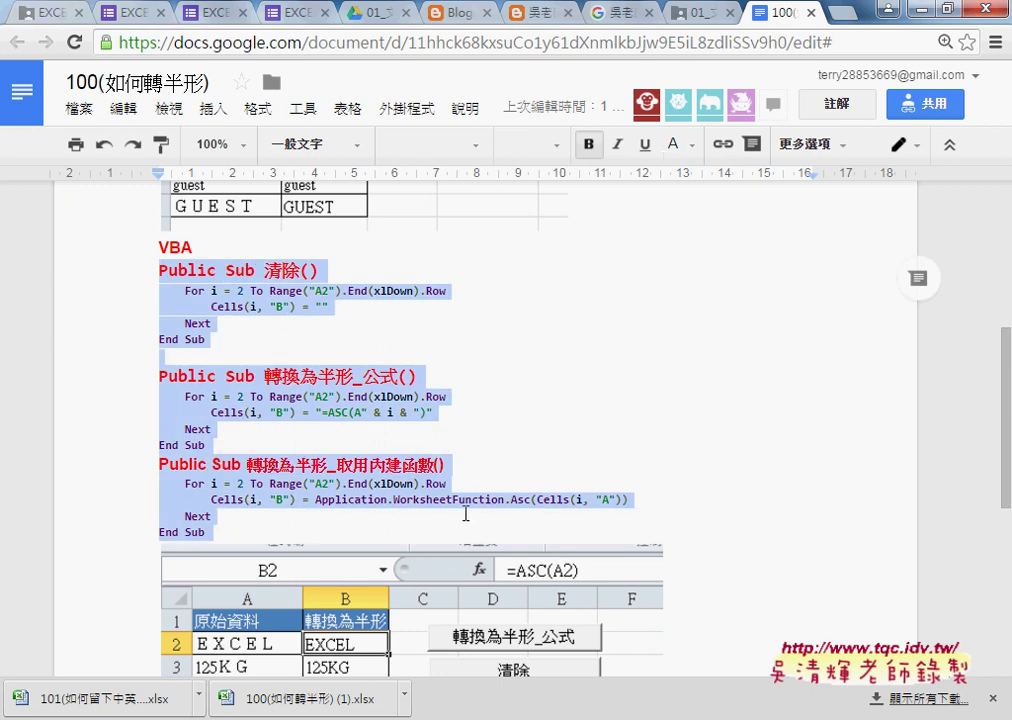
{"action": "key", "text": "ctrl+v"}
{"action": "scroll", "coordinate": [466, 511], "scroll_direction": "up", "scroll_amount": 2}
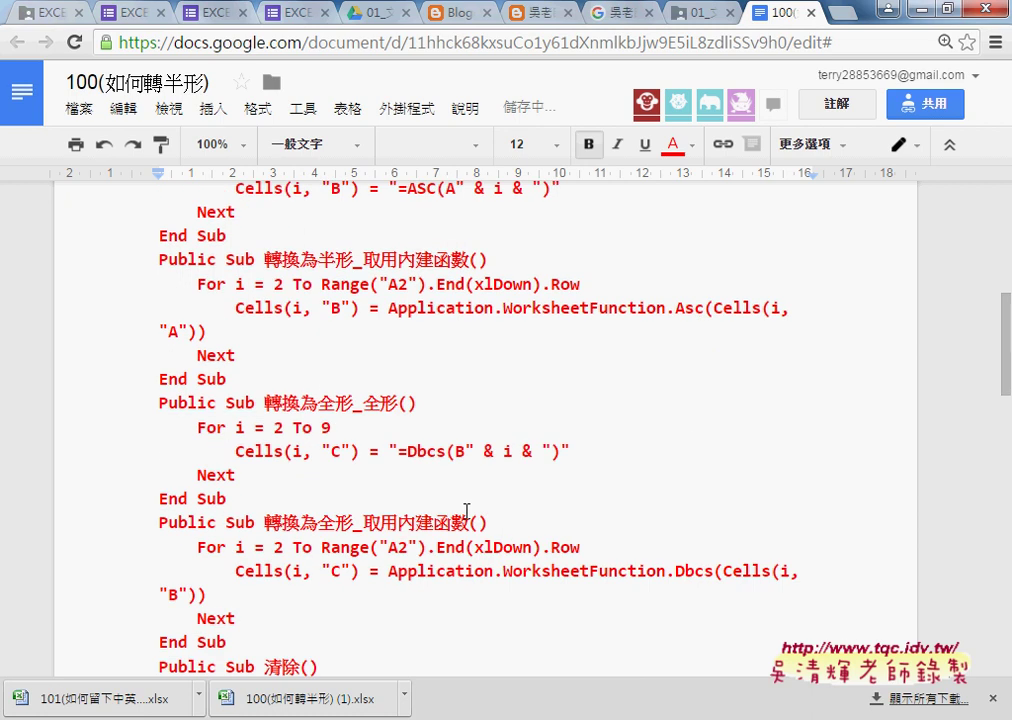
{"action": "scroll", "coordinate": [466, 511], "scroll_direction": "up", "scroll_amount": 1}
{"action": "scroll", "coordinate": [466, 511], "scroll_direction": "up", "scroll_amount": 1}
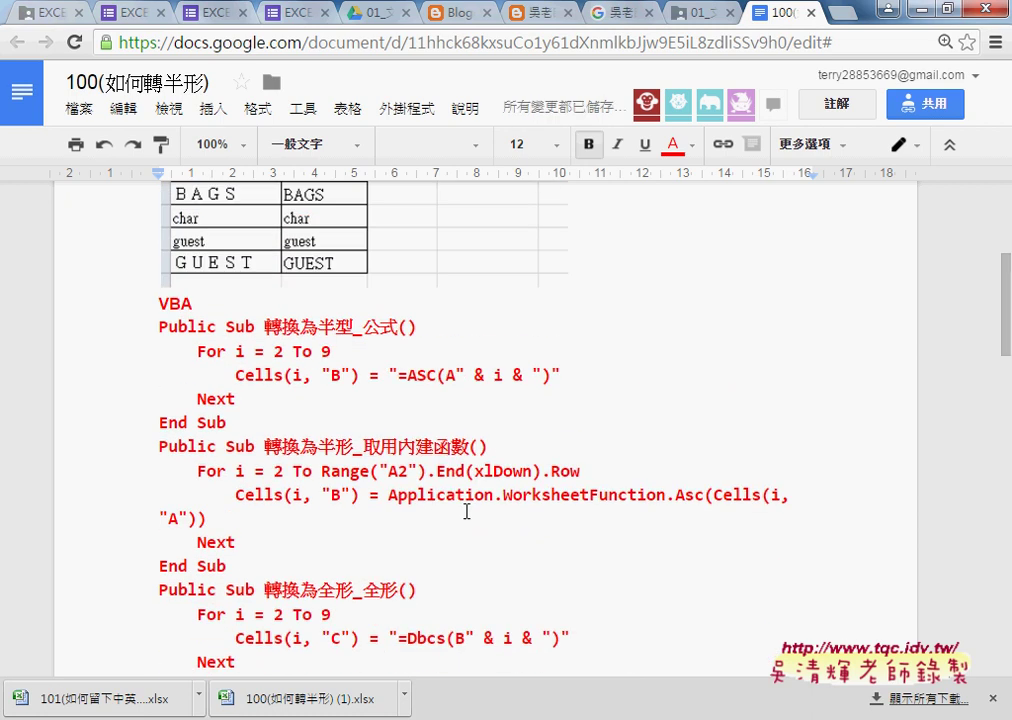
Syntax-format the pasted code with Add-ons > Code Pretty > Format Selection
{"action": "left_click", "coordinate": [152, 345], "text": "shift"}
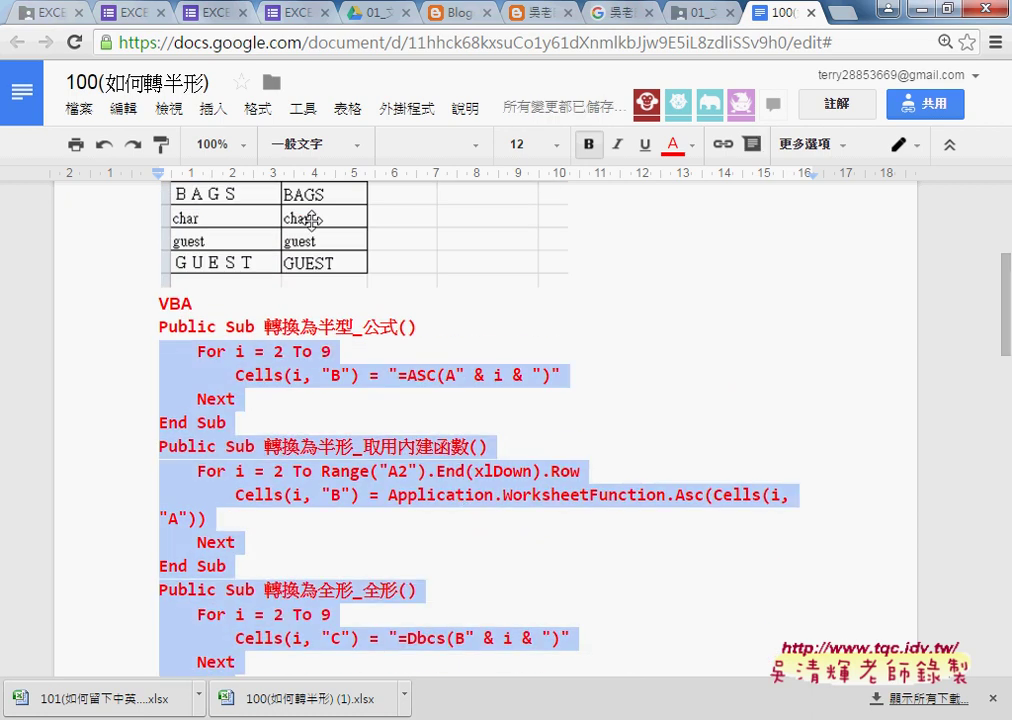
{"action": "left_click", "coordinate": [405, 108]}
{"action": "mouse_move", "coordinate": [541, 163]}
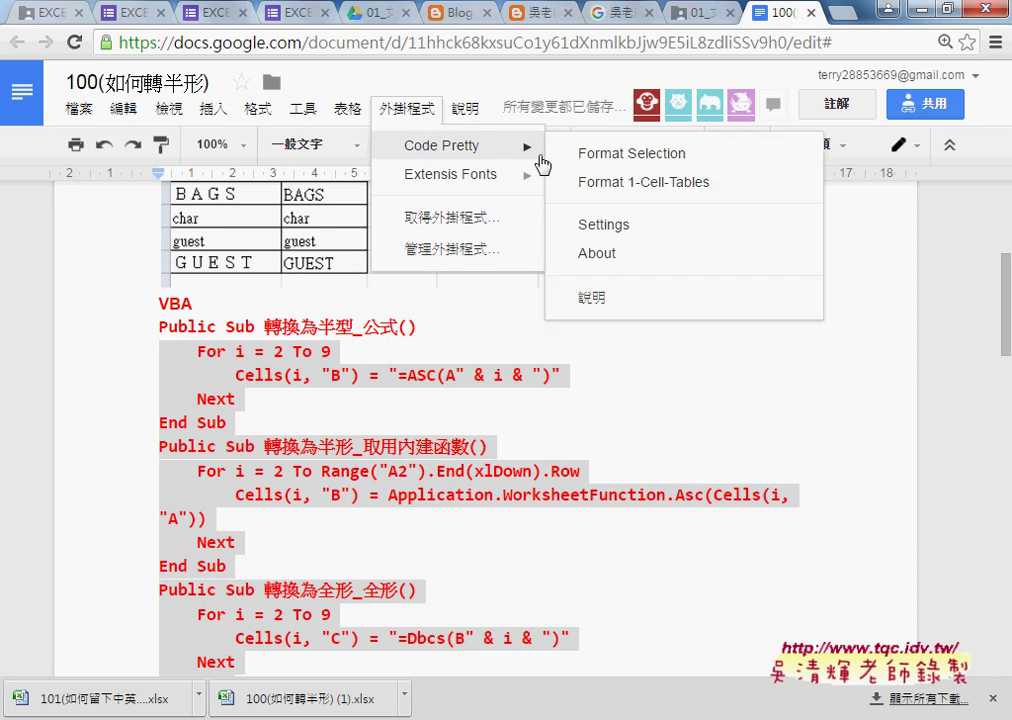
{"action": "left_click", "coordinate": [625, 153]}
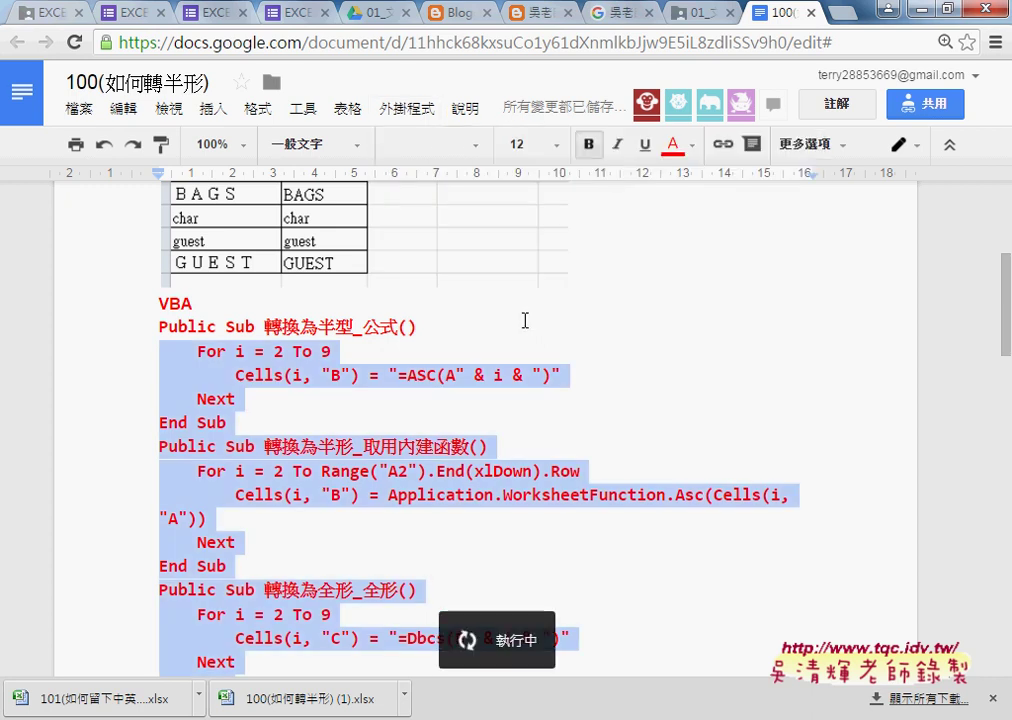
{"action": "left_click", "coordinate": [520, 373]}
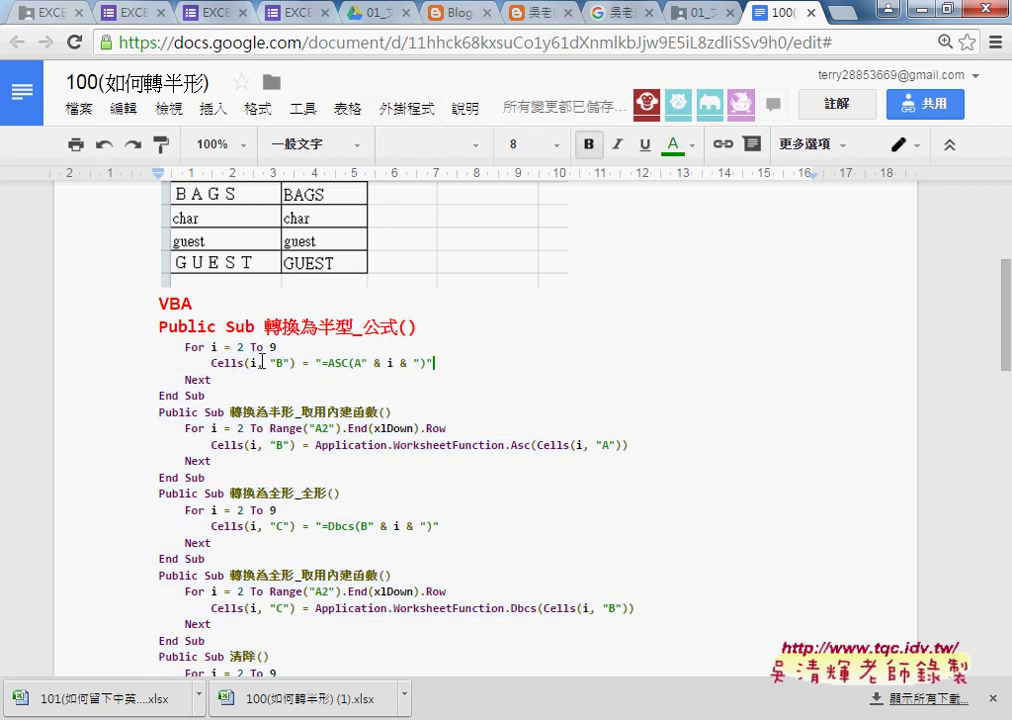
{"action": "scroll", "coordinate": [323, 480], "scroll_direction": "down", "scroll_amount": 2}
{"action": "scroll", "coordinate": [324, 459], "scroll_direction": "up", "scroll_amount": 1}
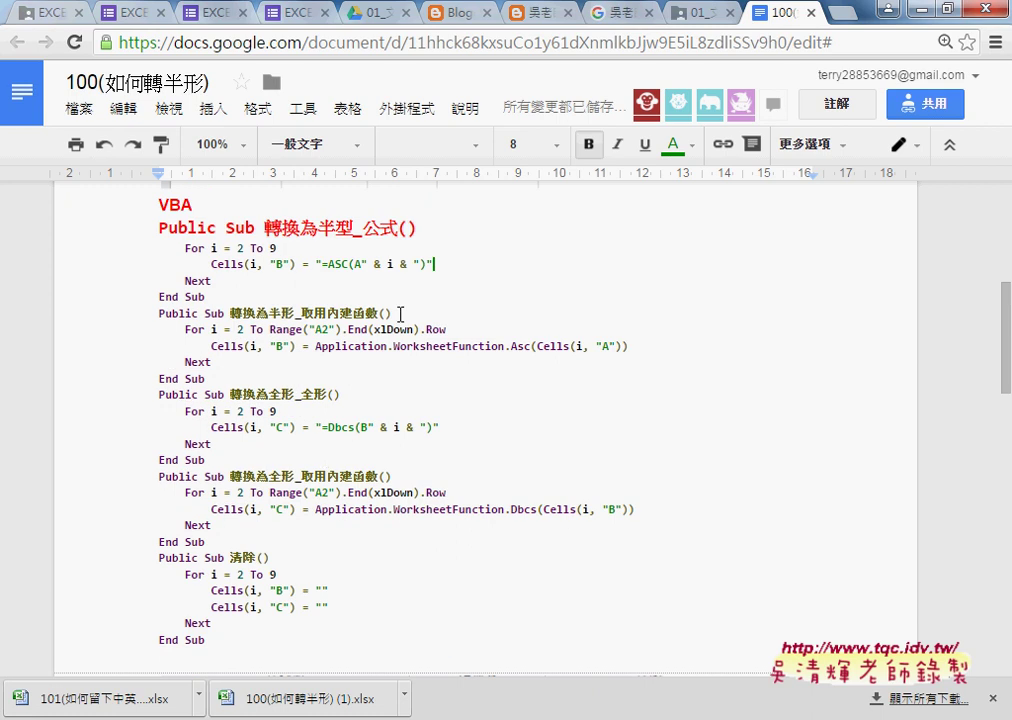
Paint the first header's bold red style onto each remaining Public Sub line, undoing a misapplied End Sub
{"action": "left_click_drag", "start_coordinate": [392, 313], "coordinate": [160, 312]}
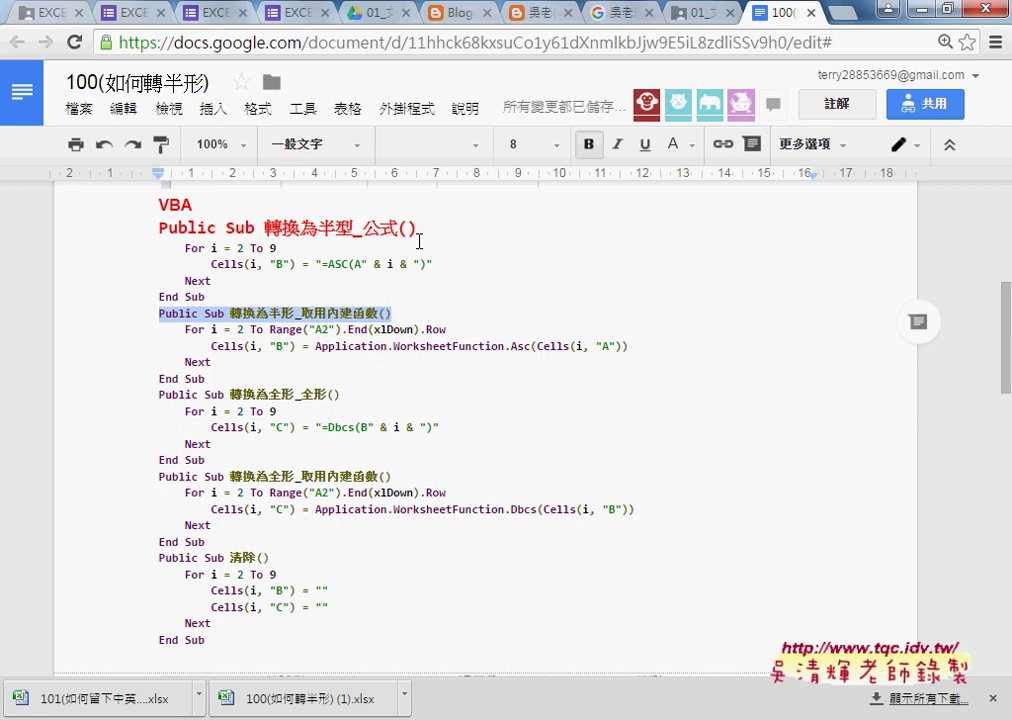
{"action": "left_click_drag", "start_coordinate": [417, 229], "coordinate": [159, 228]}
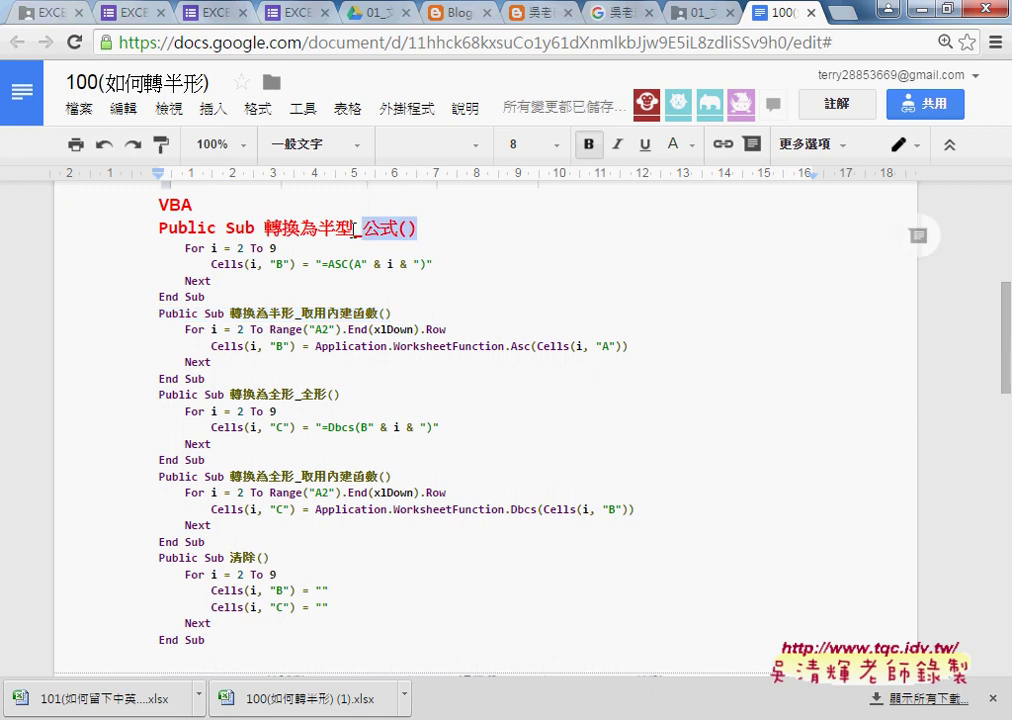
{"action": "left_click", "coordinate": [163, 146]}
{"action": "left_click_drag", "start_coordinate": [390, 313], "coordinate": [129, 303]}
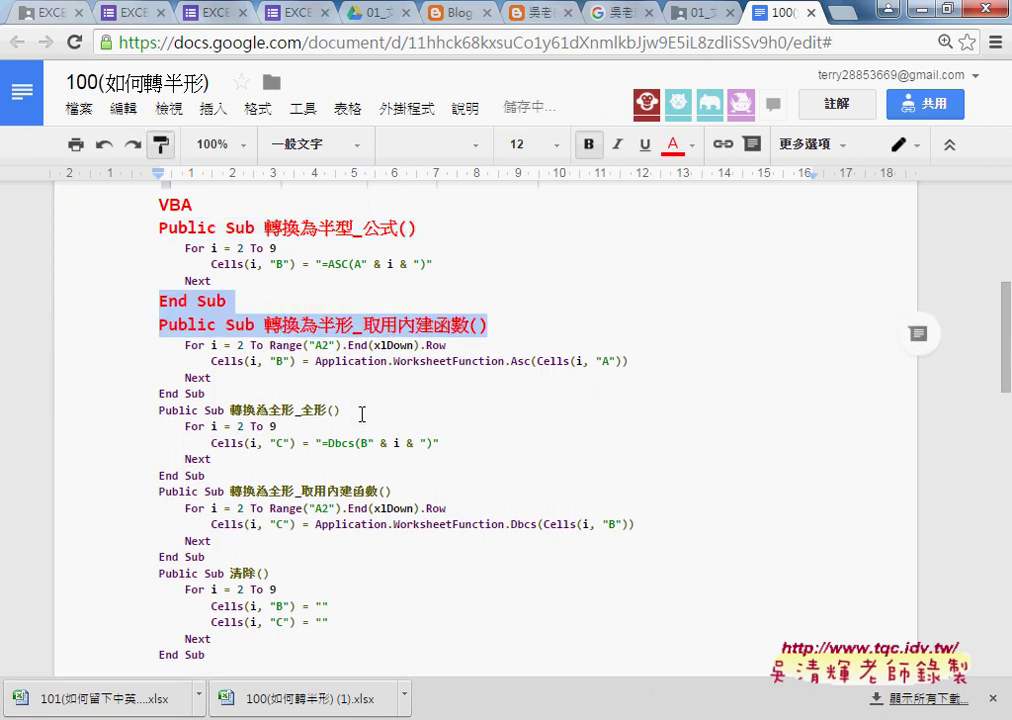
{"action": "key", "text": "ctrl+z"}
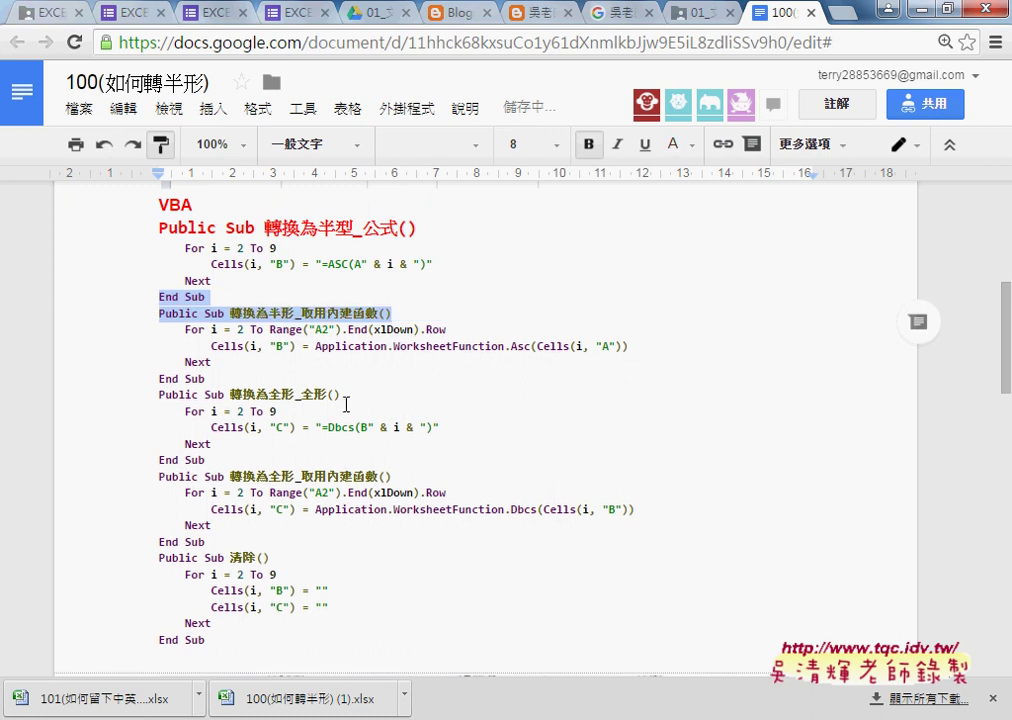
{"action": "key", "text": "ctrl+z"}
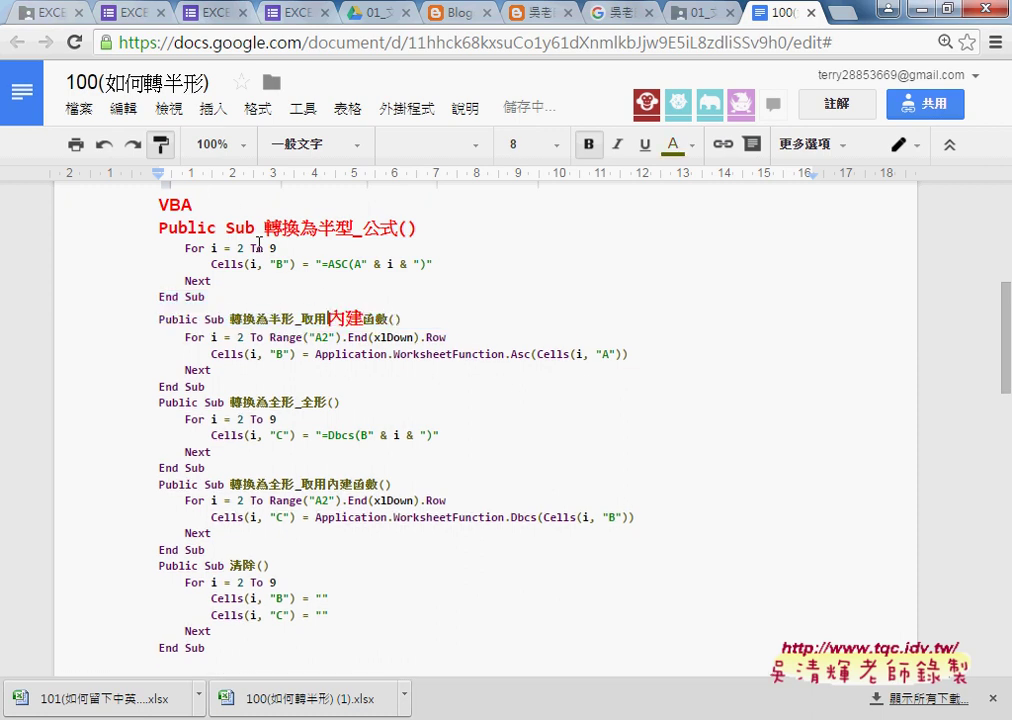
{"action": "left_click_drag", "start_coordinate": [403, 319], "coordinate": [160, 319]}
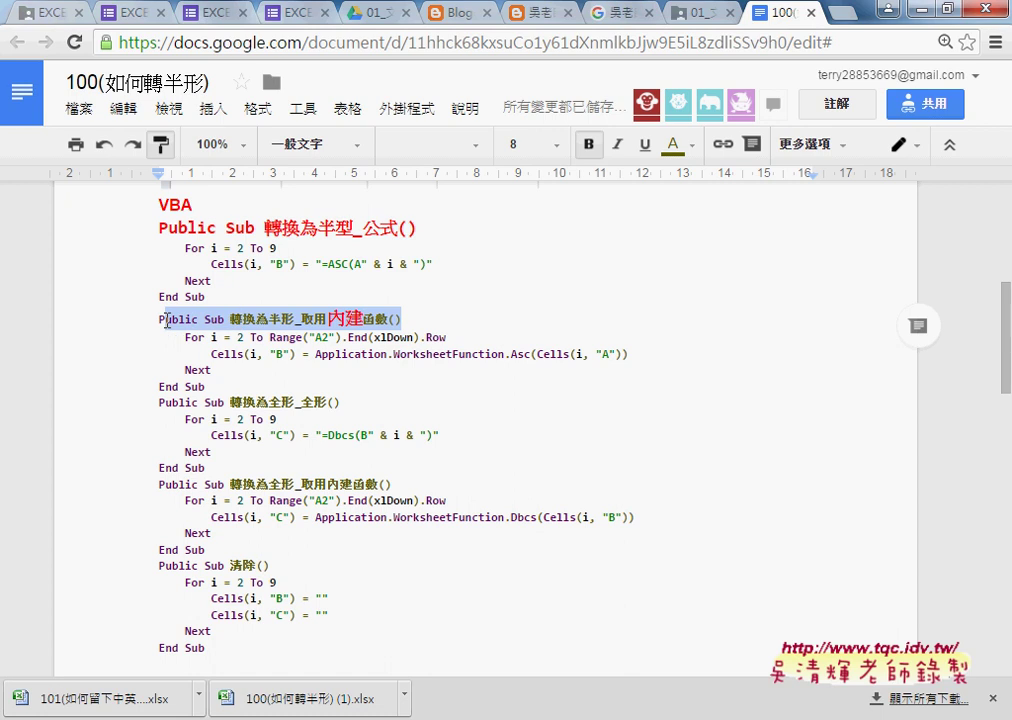
{"action": "left_click_drag", "start_coordinate": [338, 403], "coordinate": [160, 403]}
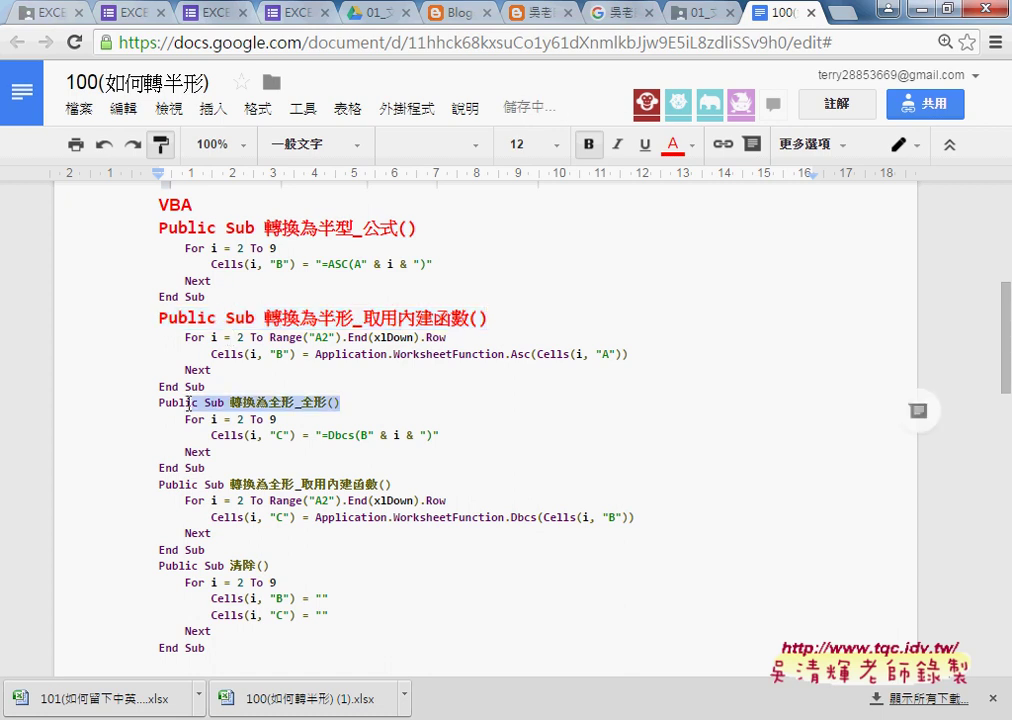
{"action": "left_click_drag", "start_coordinate": [390, 491], "coordinate": [160, 491]}
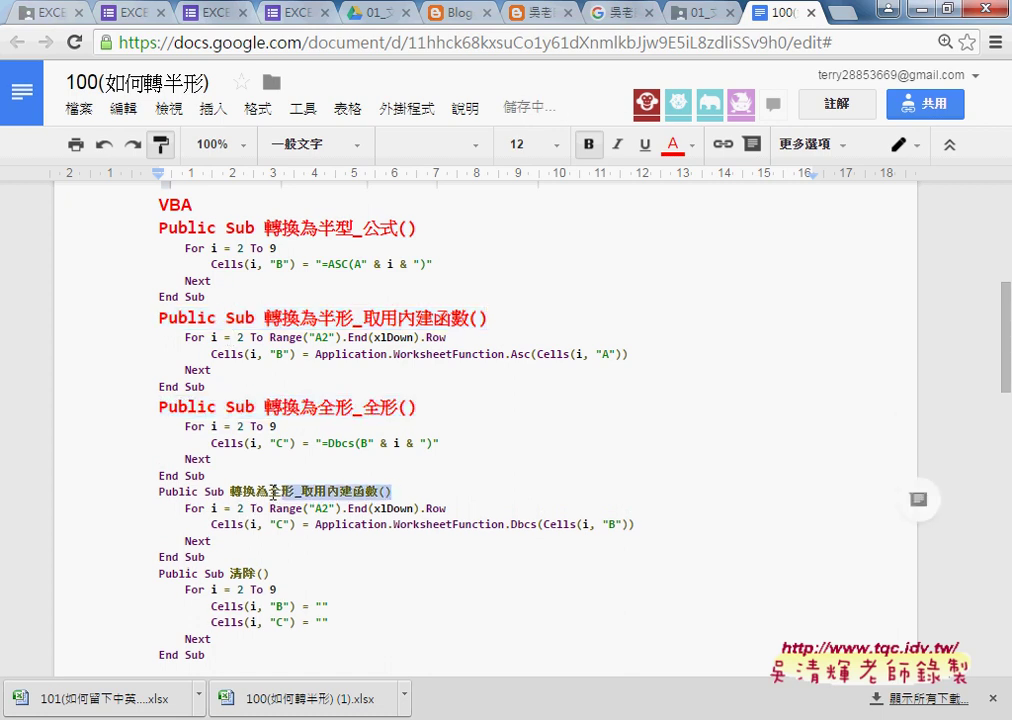
{"action": "scroll", "coordinate": [352, 511], "scroll_direction": "down", "scroll_amount": 2}
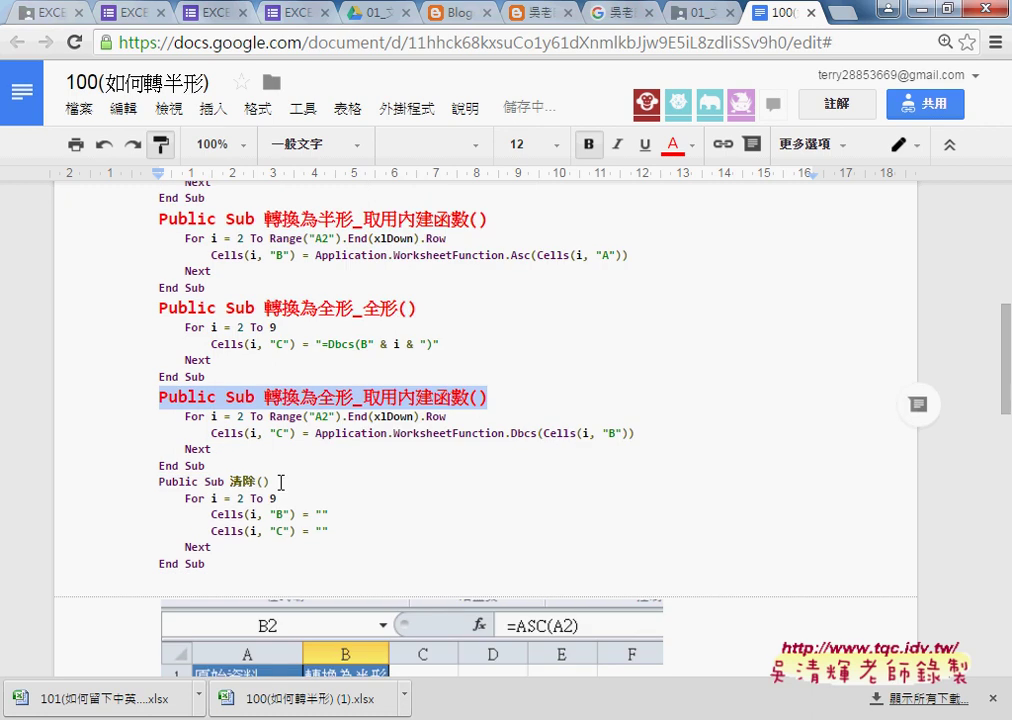
{"action": "left_click_drag", "start_coordinate": [272, 481], "coordinate": [160, 481]}
{"action": "scroll", "coordinate": [411, 483], "scroll_direction": "up", "scroll_amount": 2}
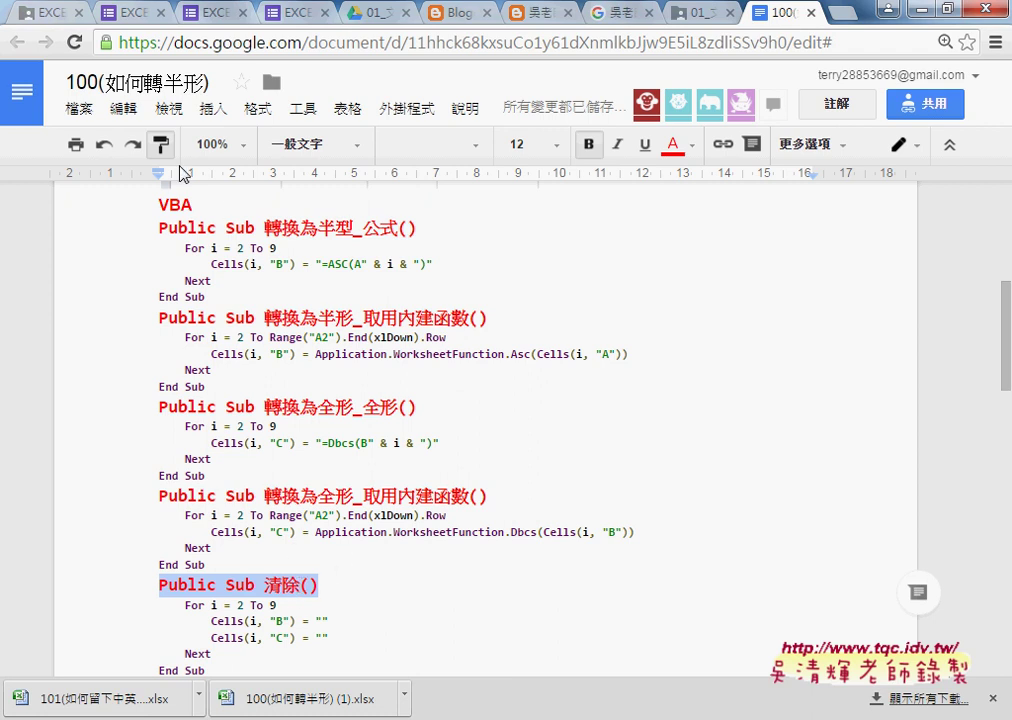
Select the whole listing from the first header down to the last End Sub
{"action": "left_click", "coordinate": [163, 228]}
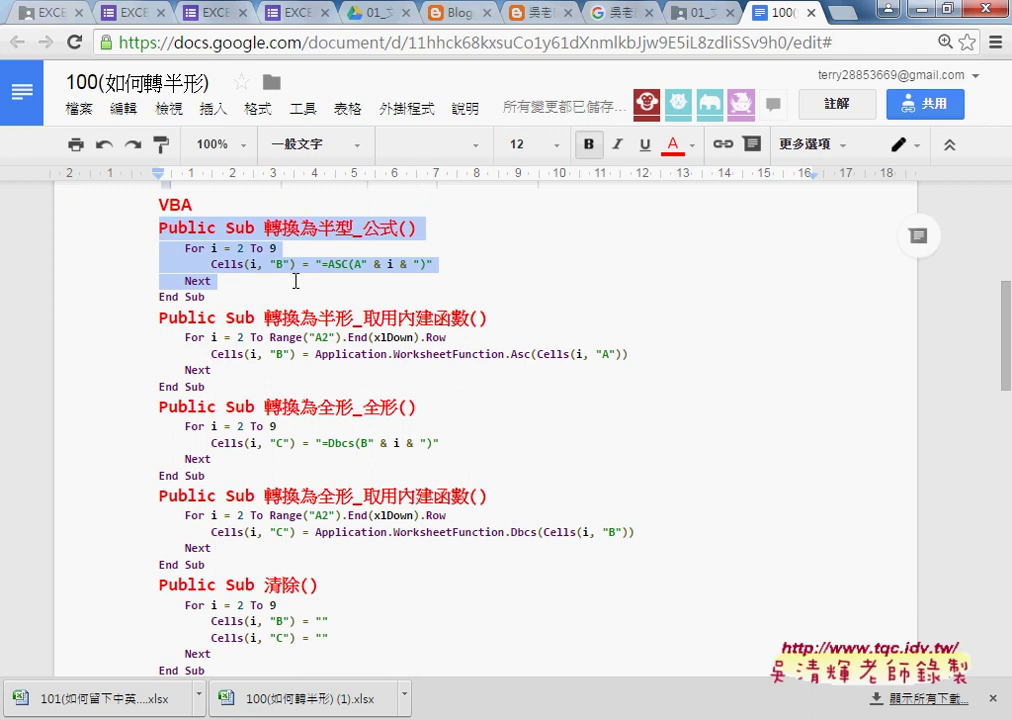
{"action": "left_click_drag", "start_coordinate": [163, 228], "coordinate": [345, 668]}
{"action": "scroll", "coordinate": [347, 440], "scroll_direction": "down", "scroll_amount": 4}
{"action": "left_click_drag", "start_coordinate": [347, 440], "coordinate": [415, 279]}
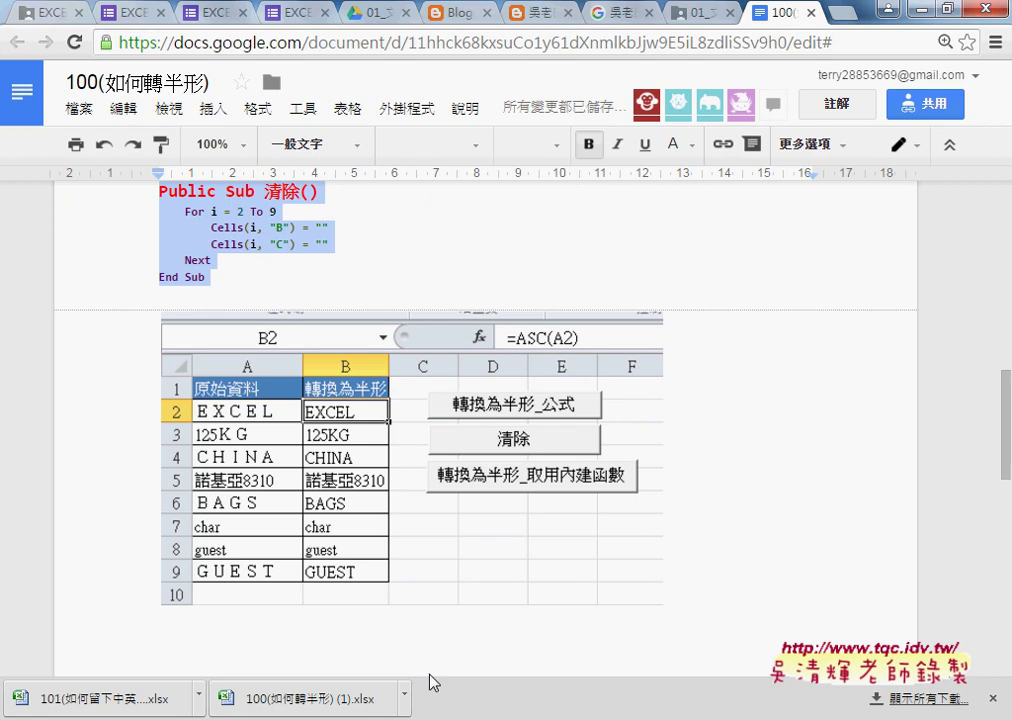
Back in the VB editor, replace Module1's old code with the five half-width, full-width and 清除 macros
{"action": "left_click", "coordinate": [455, 719]}
{"action": "left_click", "coordinate": [560, 620]}
{"action": "key", "text": "ctrl+a"}
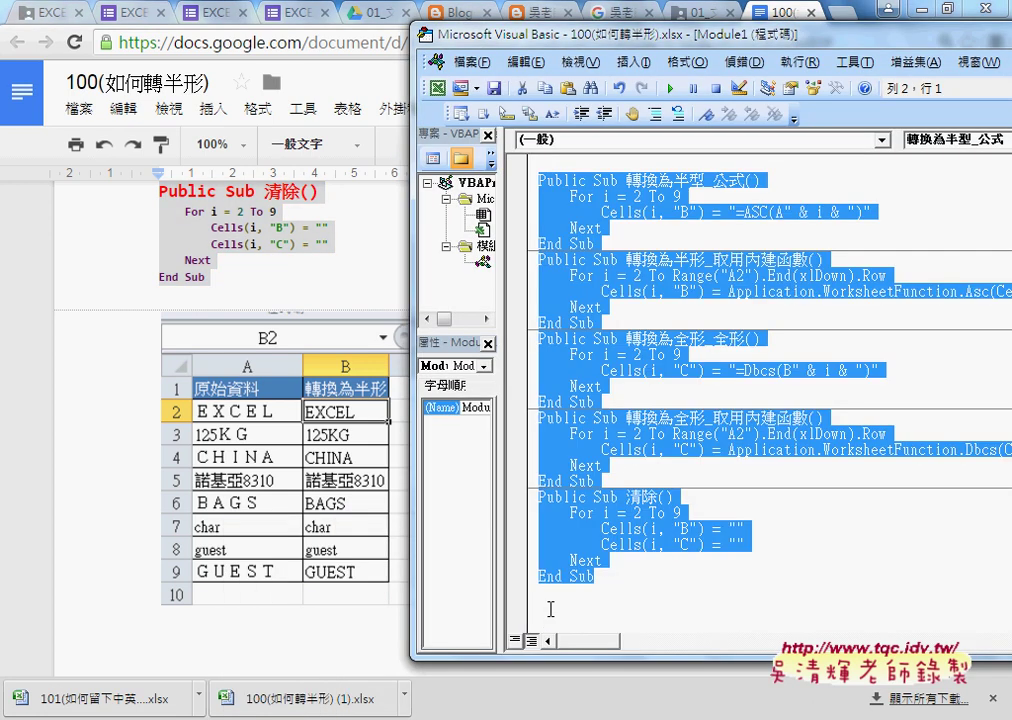
{"action": "left_click_drag", "start_coordinate": [596, 577], "coordinate": [516, 153]}
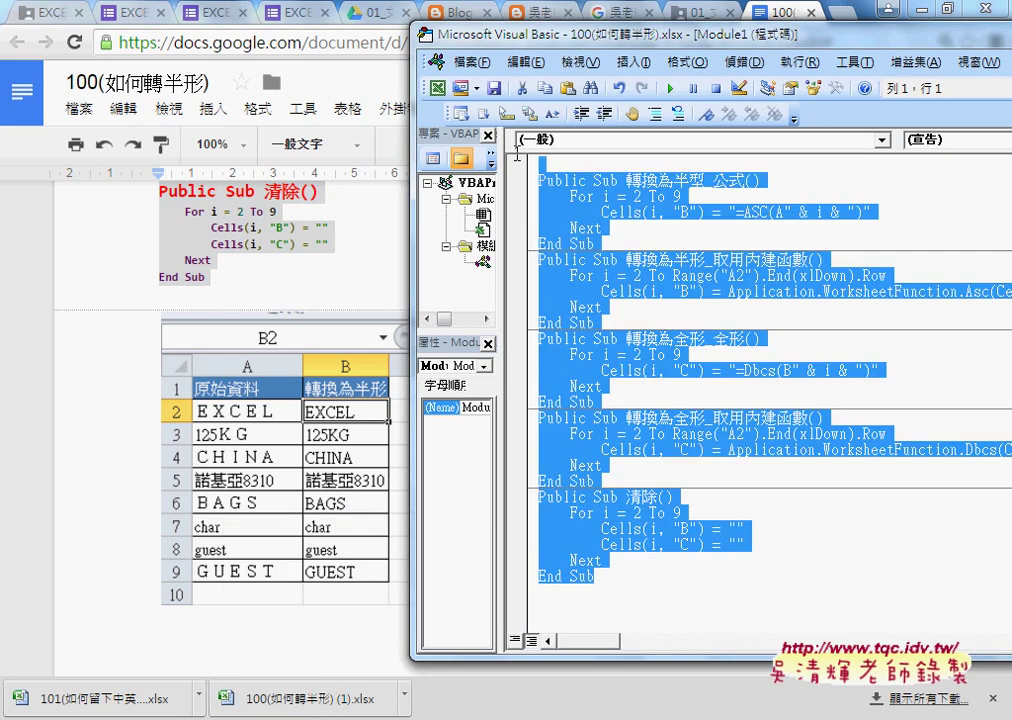
{"action": "key", "text": "Delete"}
{"action": "key", "text": "ctrl+z"}
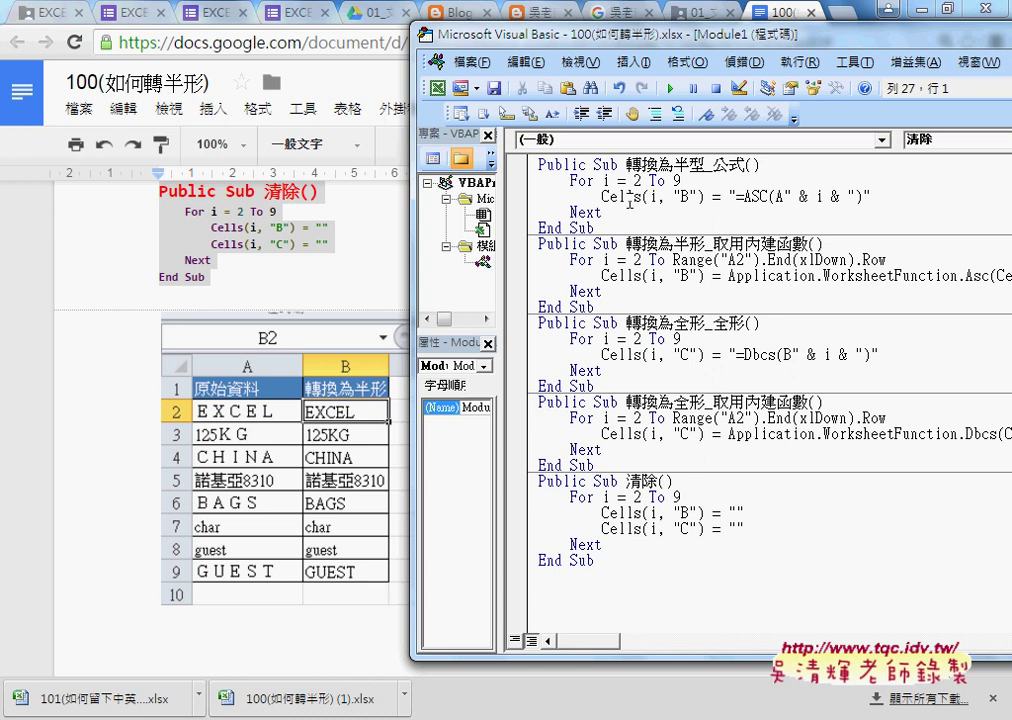
{"action": "left_click_drag", "start_coordinate": [601, 197], "coordinate": [892, 197]}
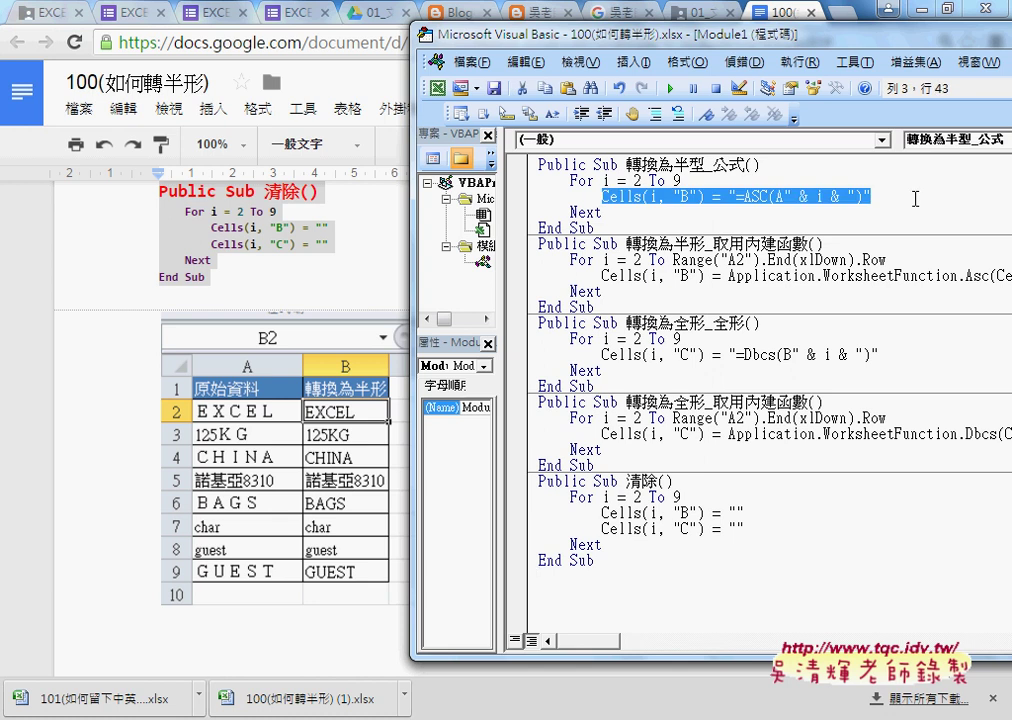